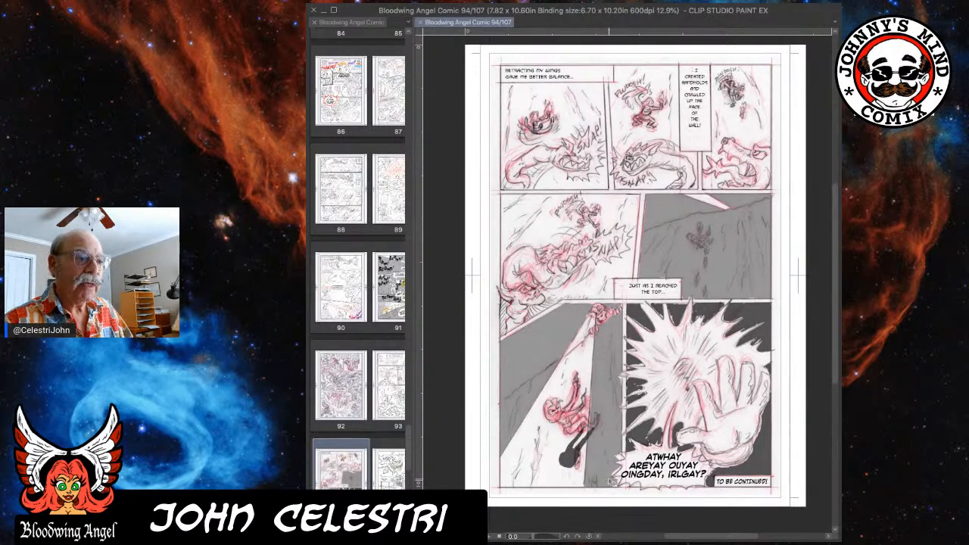
Examine the rough layout of page 94, checking the opening caption, the upper panels and the lower panels.
{"action": "scroll", "coordinate": [637, 307], "scroll_direction": "up", "scroll_amount": 3}
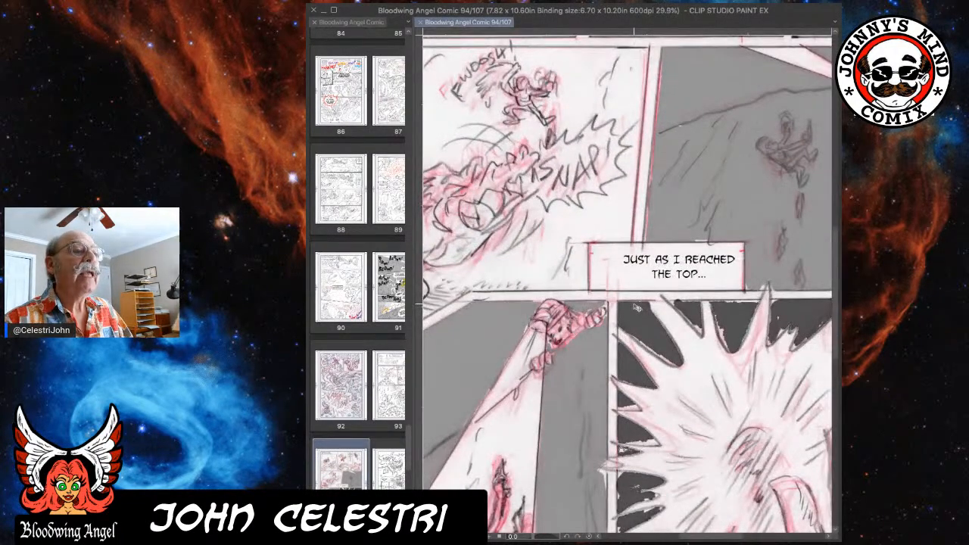
{"action": "scroll", "coordinate": [637, 307], "scroll_direction": "down", "scroll_amount": 3}
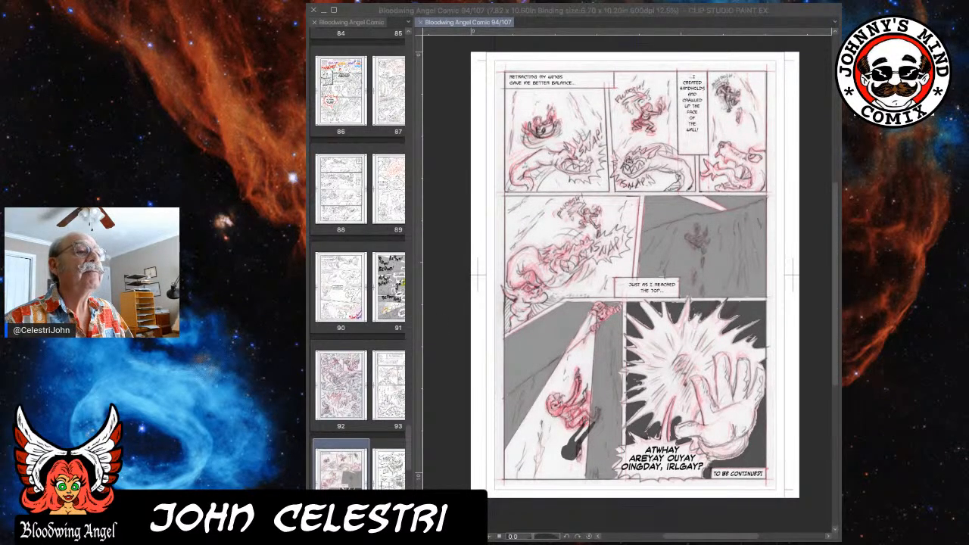
{"action": "left_click", "coordinate": [744, 9]}
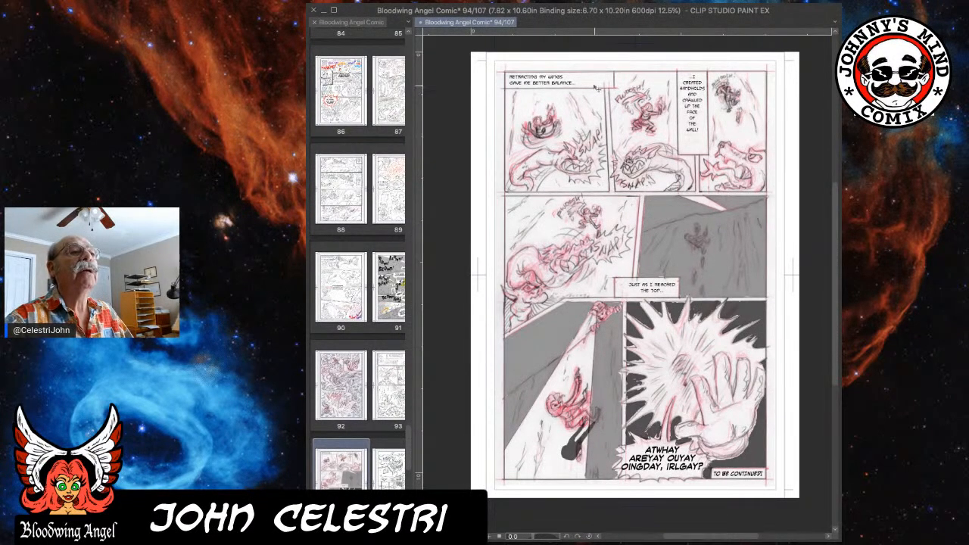
{"action": "scroll", "coordinate": [581, 90], "scroll_direction": "up", "scroll_amount": 3}
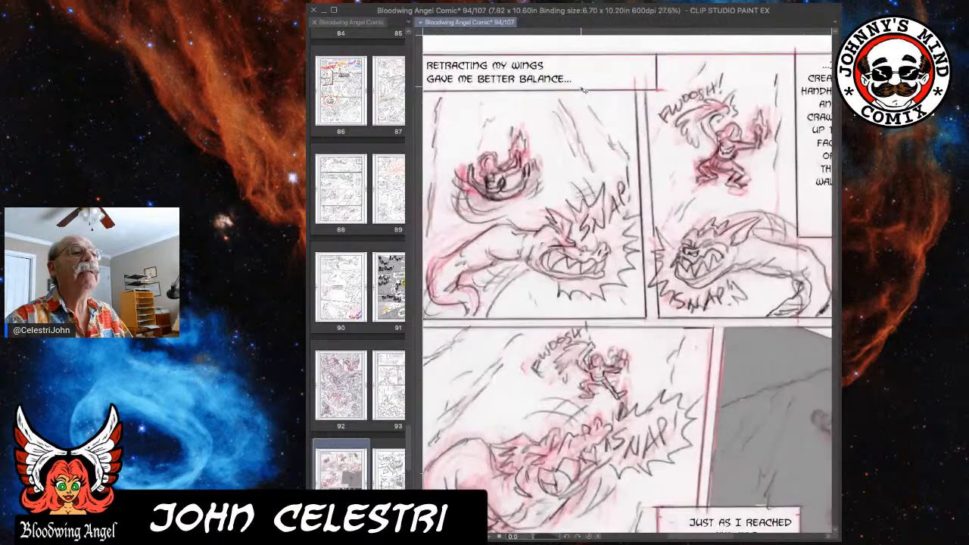
{"action": "scroll", "coordinate": [582, 90], "scroll_direction": "up", "scroll_amount": 1}
{"action": "left_click_drag", "start_coordinate": [558, 97], "coordinate": [676, 148]}
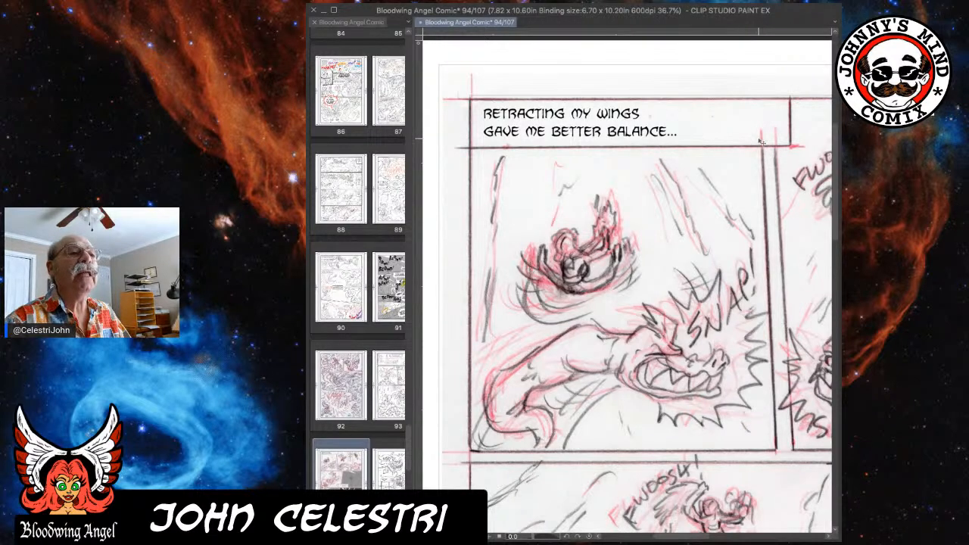
{"action": "scroll", "coordinate": [755, 143], "scroll_direction": "down", "scroll_amount": 2}
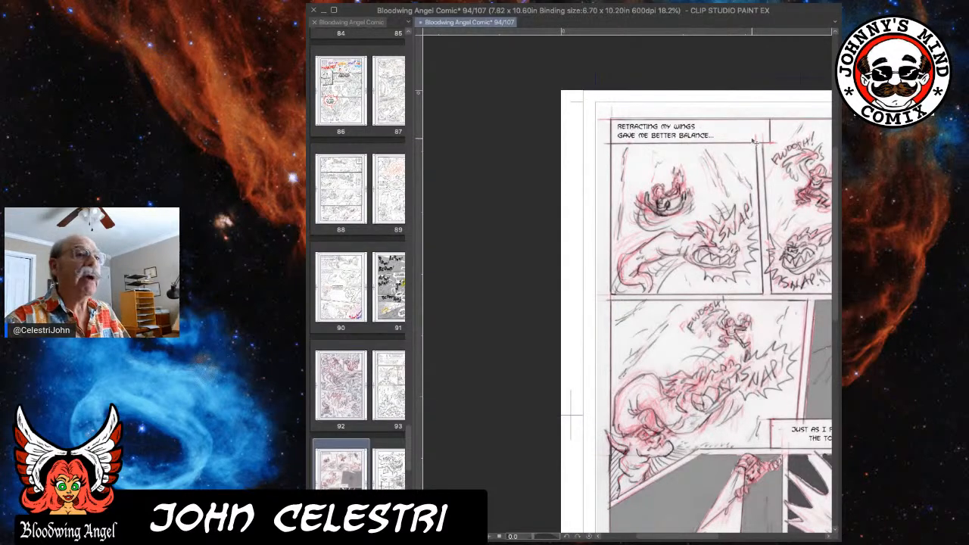
{"action": "left_click_drag", "start_coordinate": [751, 137], "coordinate": [706, 117]}
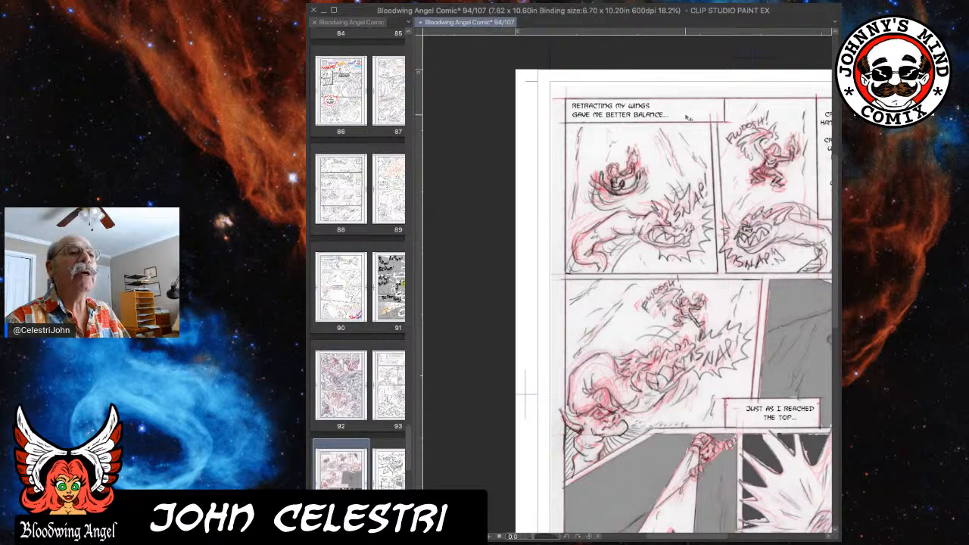
{"action": "left_click_drag", "start_coordinate": [794, 118], "coordinate": [696, 111]}
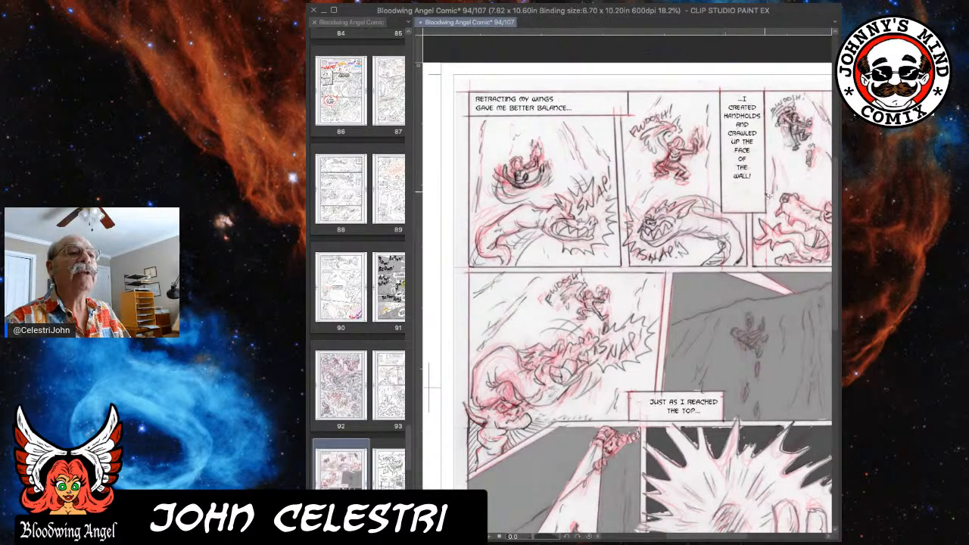
{"action": "left_click_drag", "start_coordinate": [708, 377], "coordinate": [680, 357]}
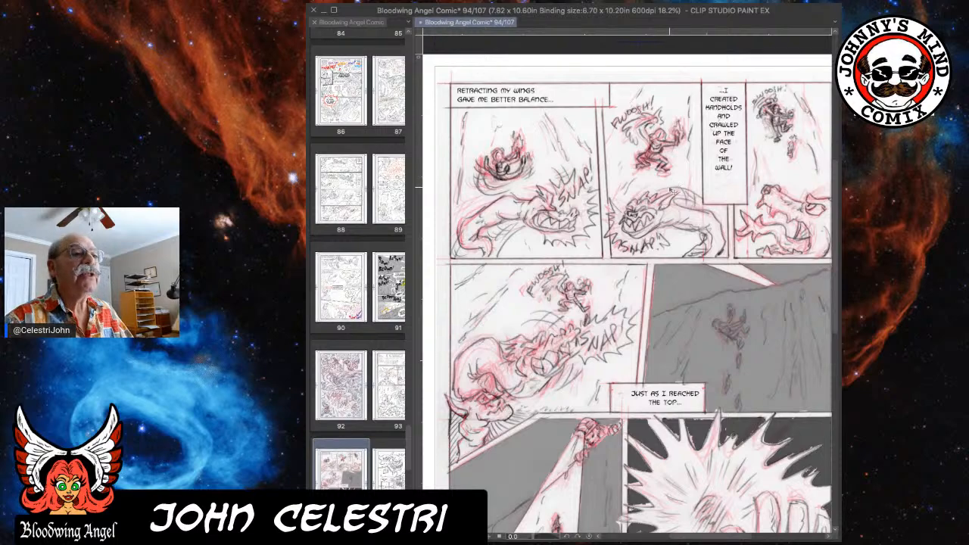
{"action": "left_click_drag", "start_coordinate": [668, 187], "coordinate": [626, 9]}
{"action": "left_click_drag", "start_coordinate": [643, 133], "coordinate": [676, 227]}
{"action": "left_click_drag", "start_coordinate": [670, 193], "coordinate": [655, 243]}
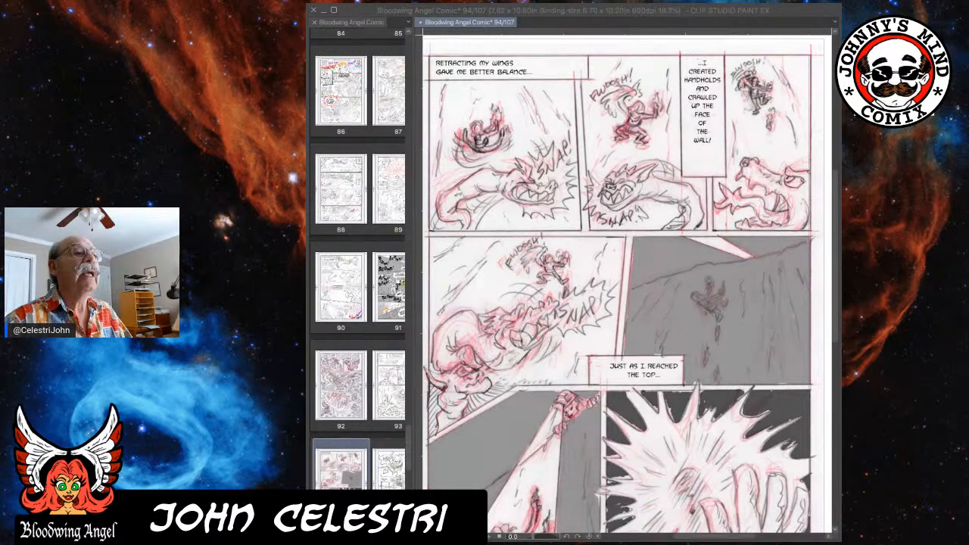
Fade the rough sketch on page 94 and start redrawing the airborne figure's head and body in red in the first panel.
{"action": "left_click", "coordinate": [742, 299]}
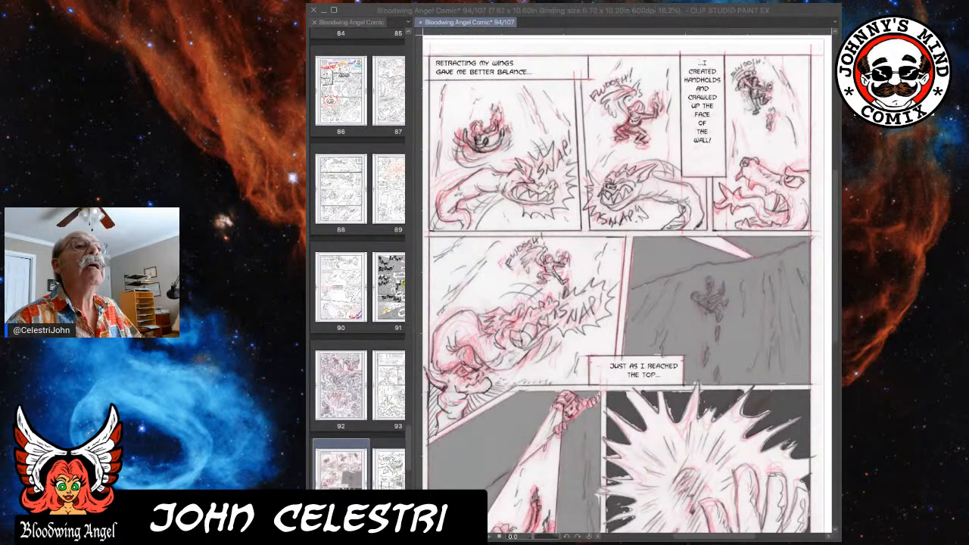
{"action": "left_click", "coordinate": [811, 10]}
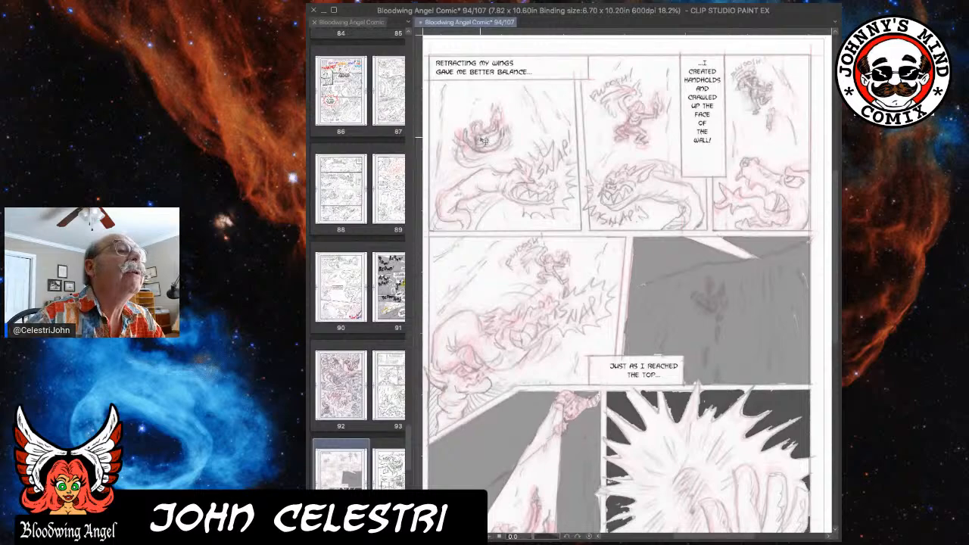
{"action": "scroll", "coordinate": [508, 146], "scroll_direction": "up", "scroll_amount": 2}
{"action": "scroll", "coordinate": [511, 146], "scroll_direction": "up", "scroll_amount": 4}
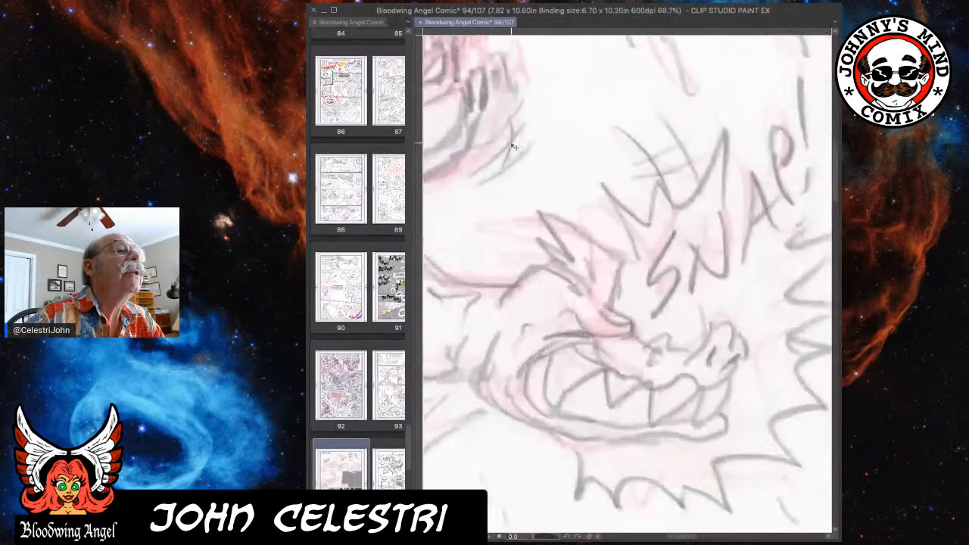
{"action": "scroll", "coordinate": [504, 146], "scroll_direction": "down", "scroll_amount": 3}
{"action": "left_click_drag", "start_coordinate": [499, 146], "coordinate": [677, 165]}
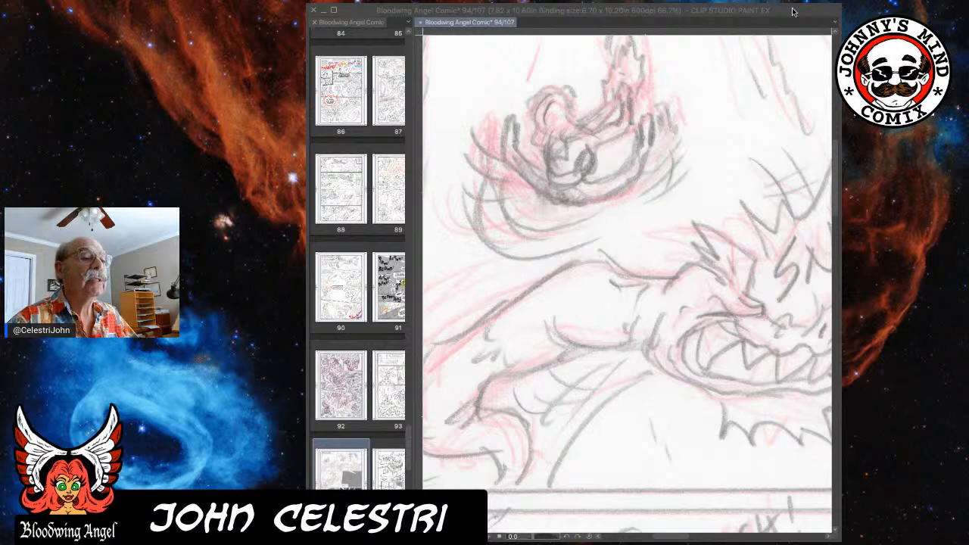
{"action": "left_click", "coordinate": [792, 11]}
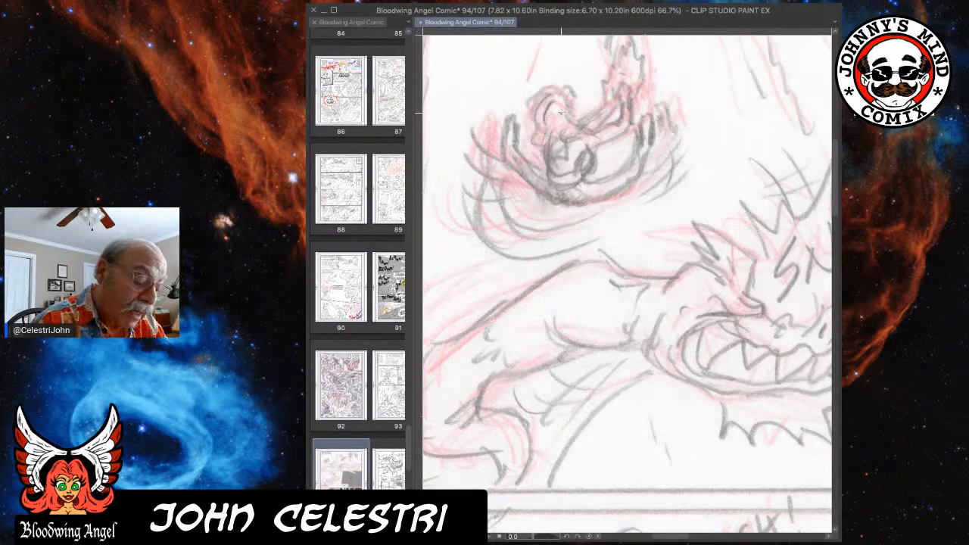
{"action": "mouse_move", "coordinate": [558, 91]}
{"action": "left_mouse_down"}
{"action": "mouse_move", "coordinate": [529, 98]}
{"action": "mouse_move", "coordinate": [534, 107]}
{"action": "left_mouse_up"}
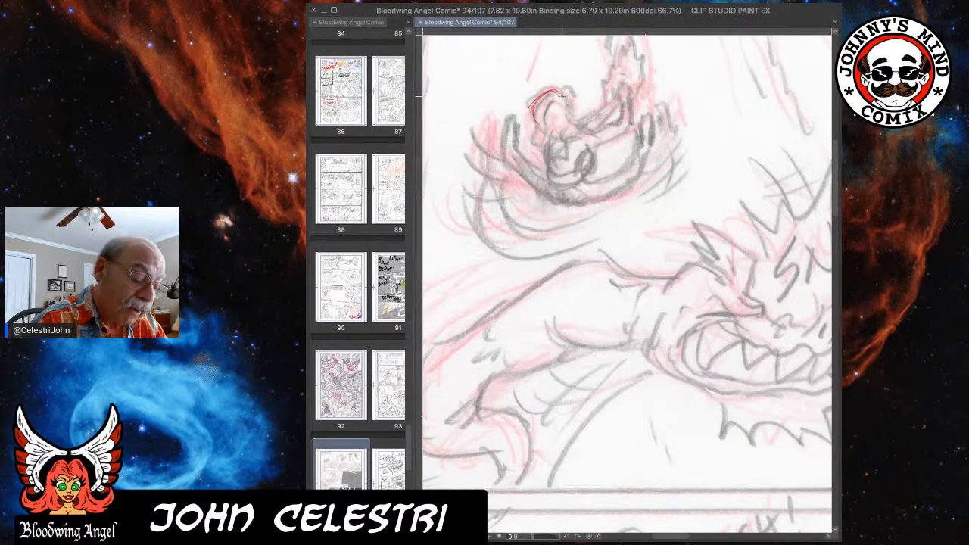
{"action": "left_click_drag", "start_coordinate": [566, 95], "coordinate": [572, 112]}
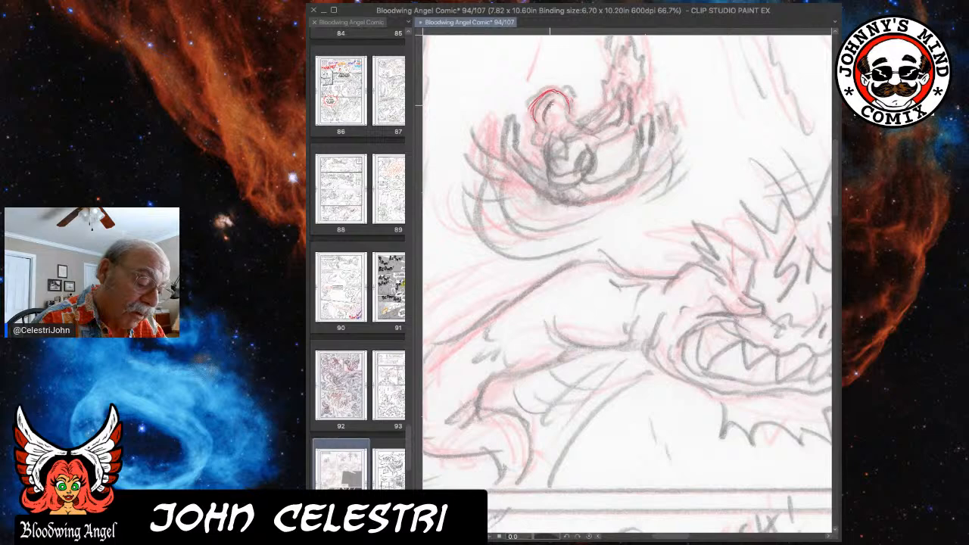
{"action": "mouse_move", "coordinate": [581, 150]}
{"action": "left_mouse_down"}
{"action": "mouse_move", "coordinate": [582, 184]}
{"action": "mouse_move", "coordinate": [588, 152]}
{"action": "left_mouse_up"}
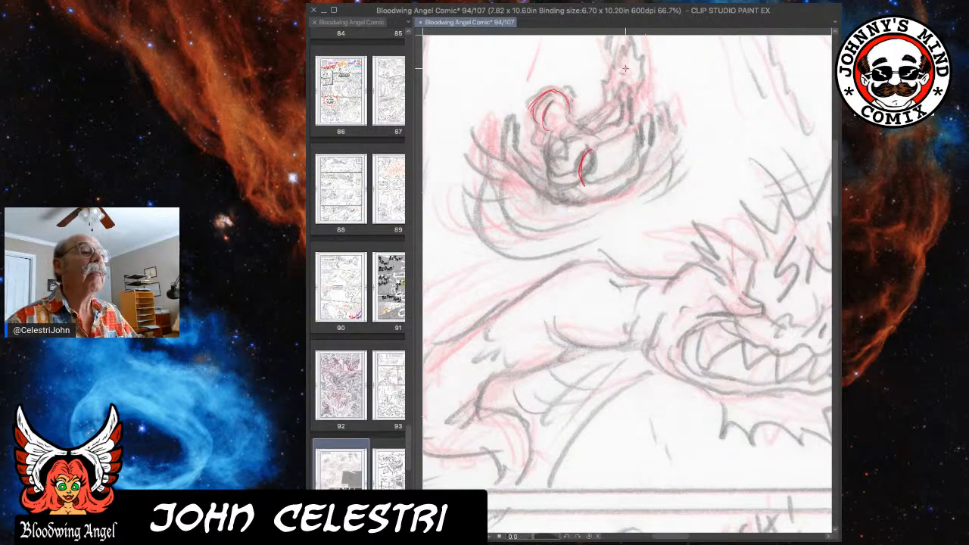
Open pages 95 and 93 of the comic and examine how page 93's panels stage the winged figure and the creatures.
{"action": "left_click", "coordinate": [393, 484]}
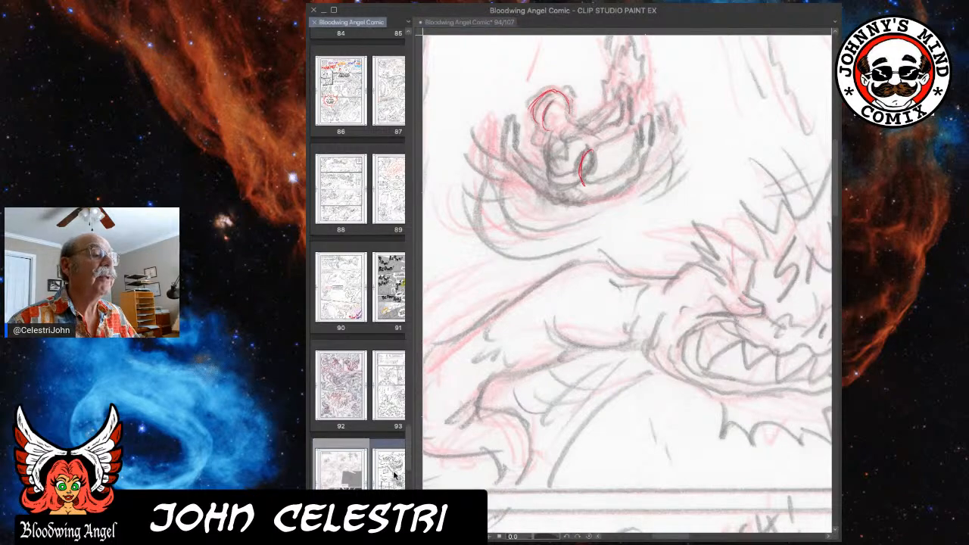
{"action": "double_click", "coordinate": [393, 475]}
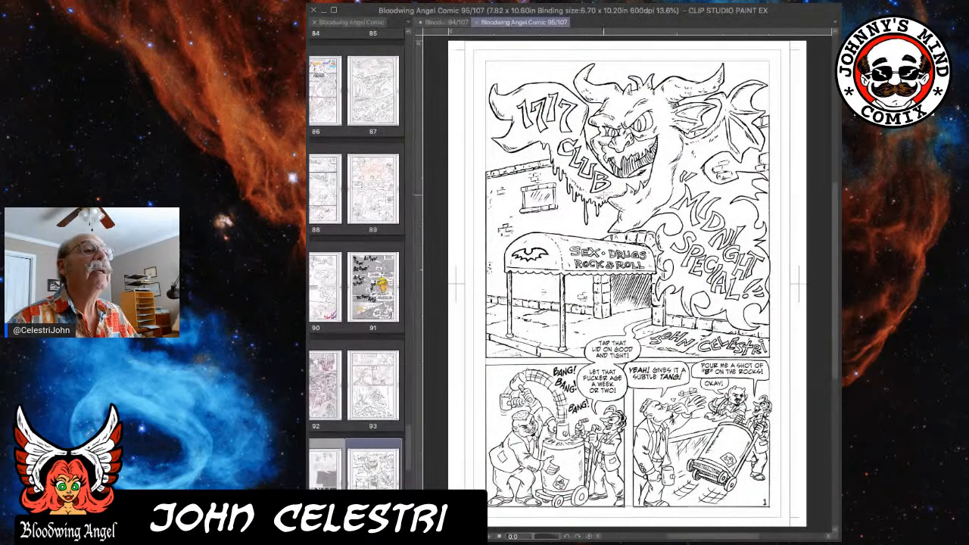
{"action": "left_click", "coordinate": [371, 379]}
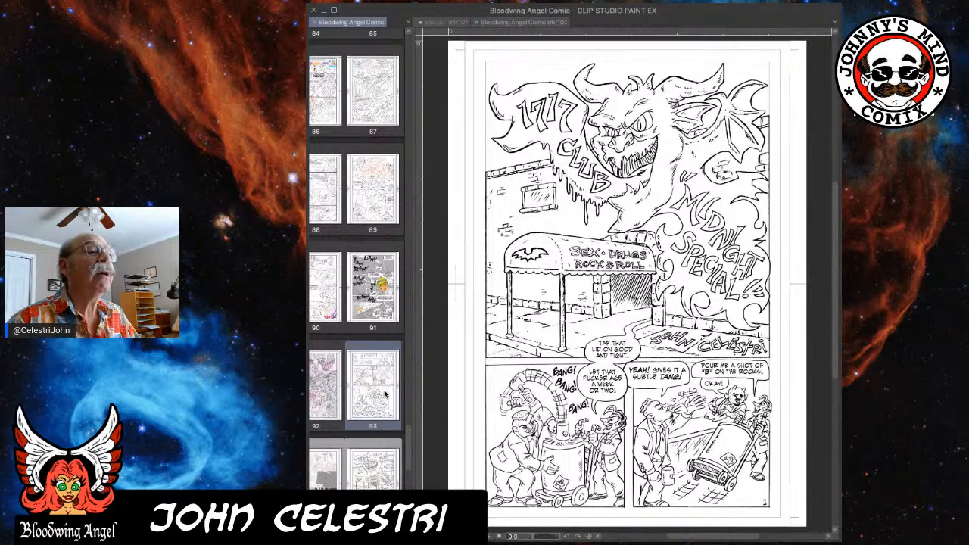
{"action": "double_click", "coordinate": [384, 408]}
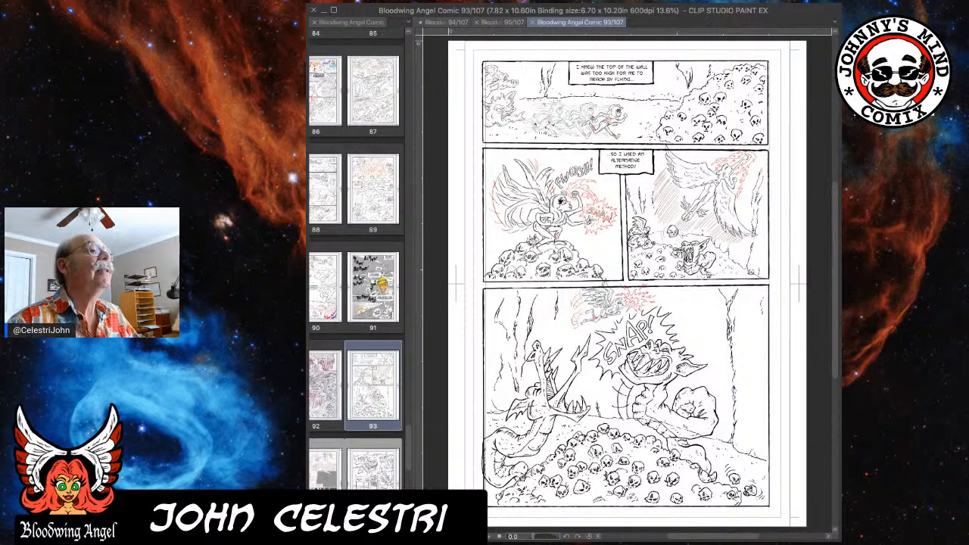
{"action": "left_click", "coordinate": [807, 163]}
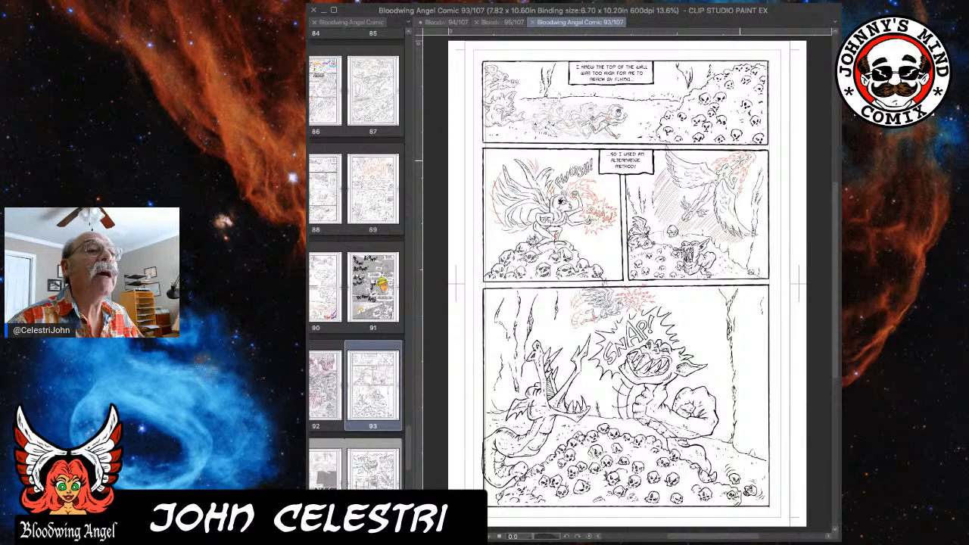
{"action": "scroll", "coordinate": [749, 156], "scroll_direction": "up", "scroll_amount": 3}
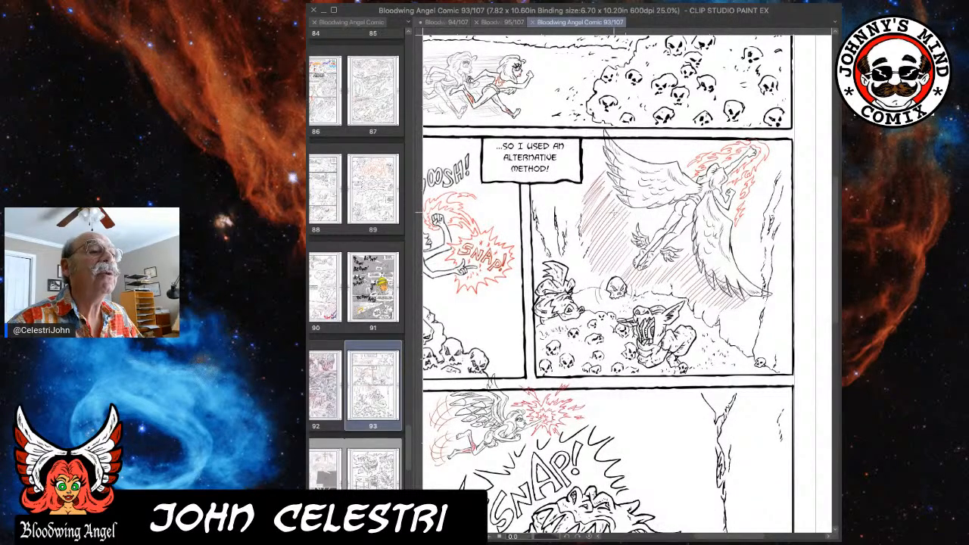
{"action": "scroll", "coordinate": [621, 213], "scroll_direction": "down", "scroll_amount": 1}
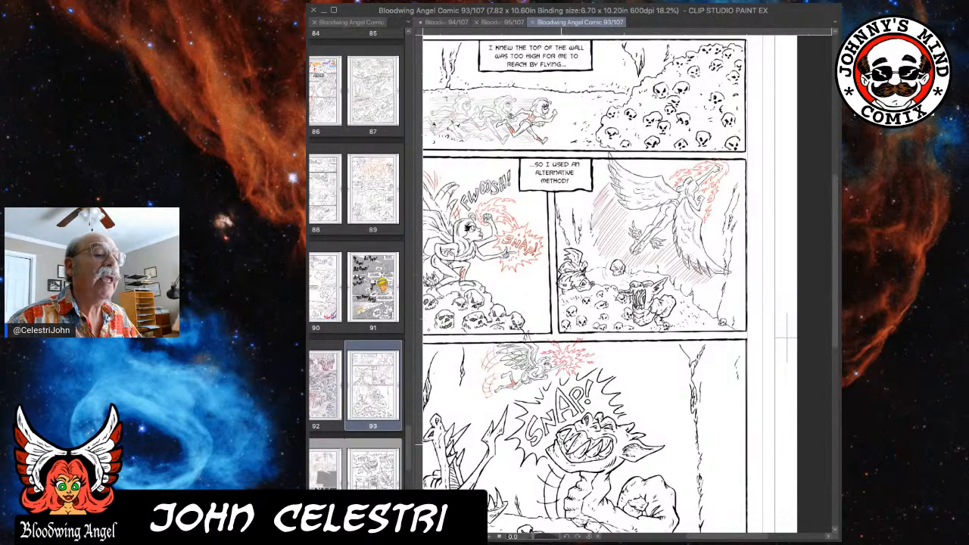
{"action": "scroll", "coordinate": [598, 364], "scroll_direction": "down", "scroll_amount": 1}
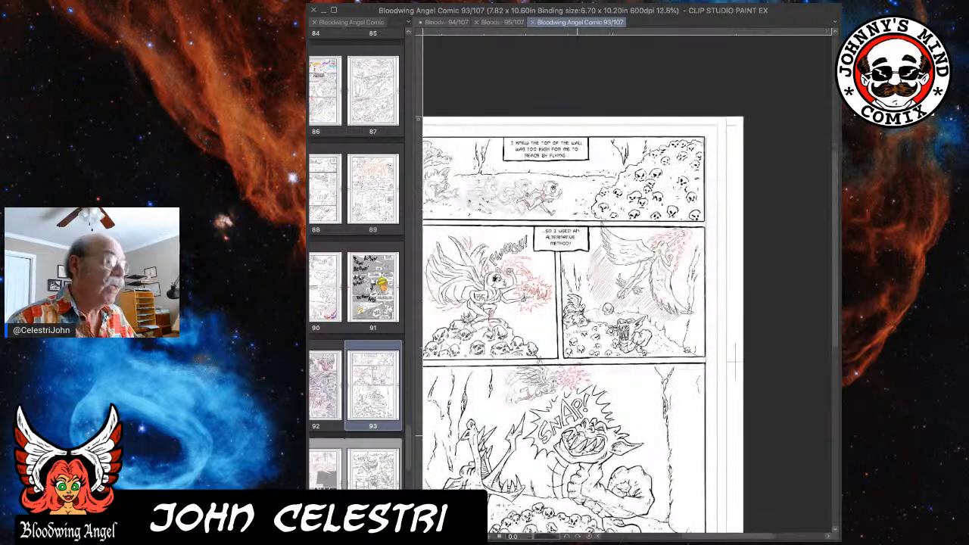
{"action": "scroll", "coordinate": [594, 422], "scroll_direction": "up", "scroll_amount": 1}
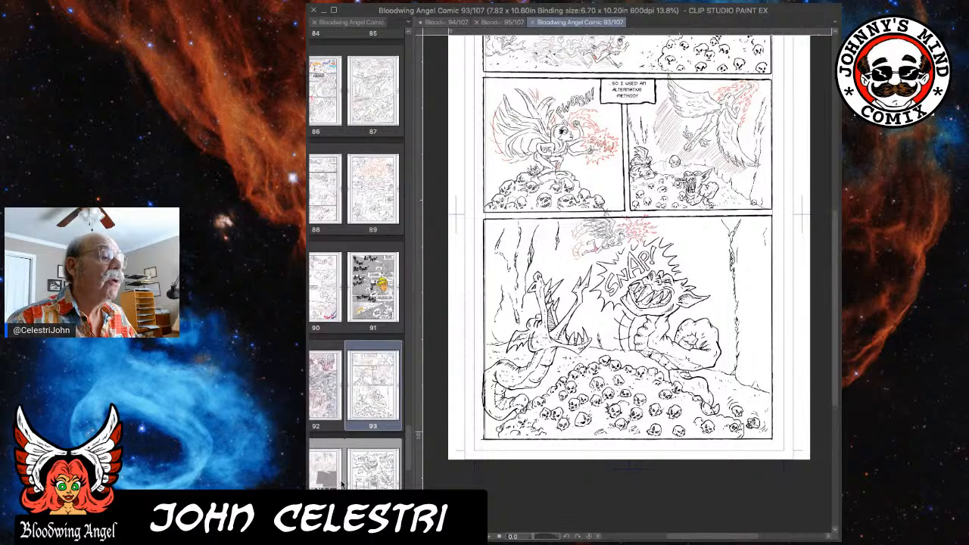
Return to page 94 and draw the first-panel figure's torso edge and its right-hand bent leg and foot in red.
{"action": "double_click", "coordinate": [333, 485]}
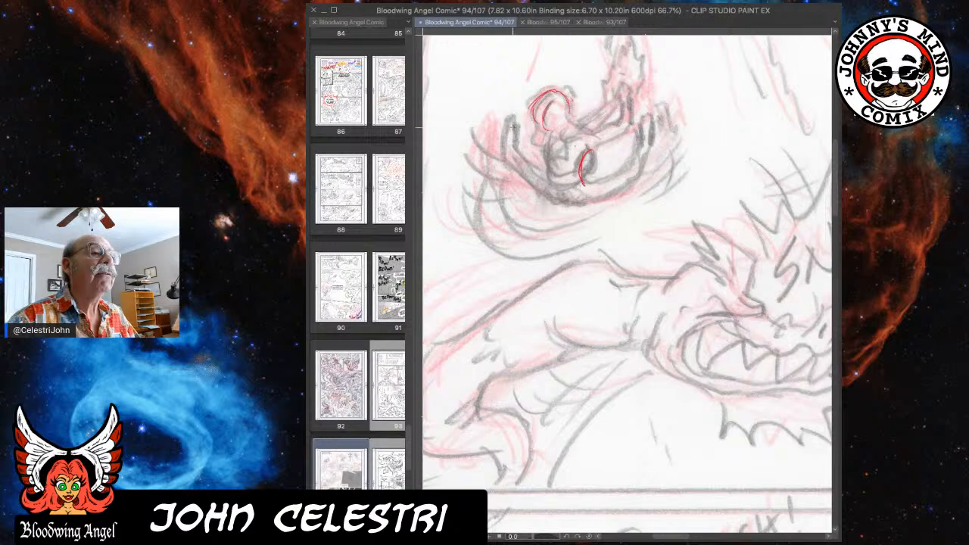
{"action": "scroll", "coordinate": [624, 153], "scroll_direction": "down", "scroll_amount": 3}
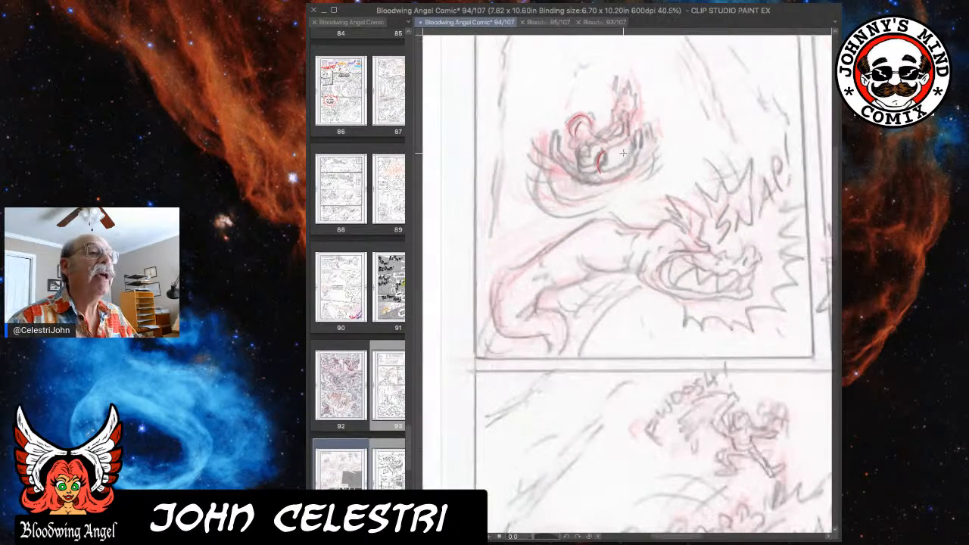
{"action": "scroll", "coordinate": [624, 153], "scroll_direction": "up", "scroll_amount": 2}
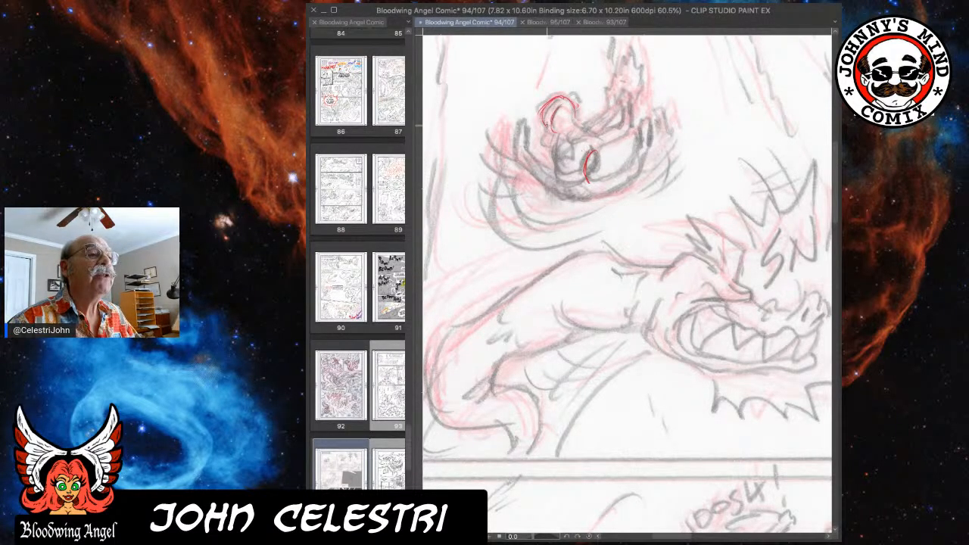
{"action": "scroll", "coordinate": [743, 310], "scroll_direction": "down", "scroll_amount": 2}
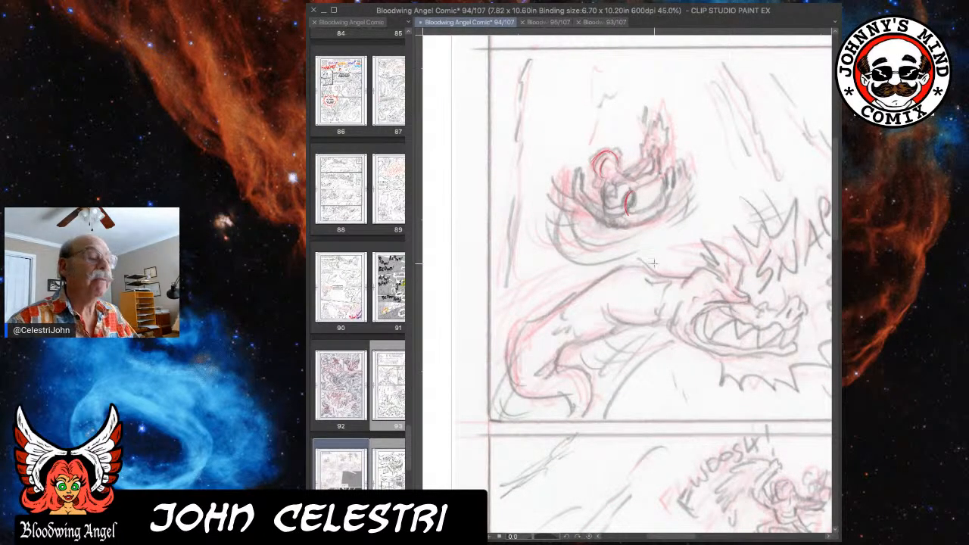
{"action": "left_click_drag", "start_coordinate": [690, 266], "coordinate": [661, 264]}
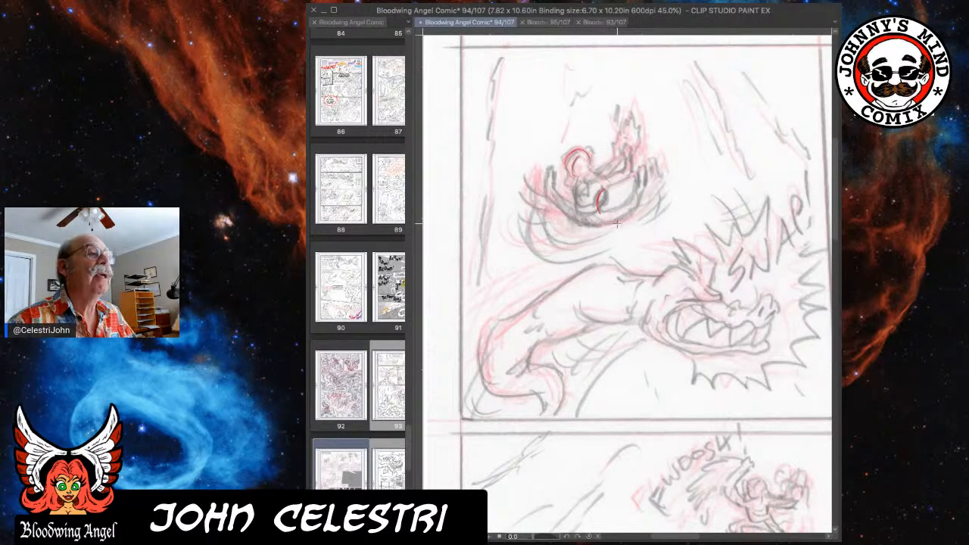
{"action": "scroll", "coordinate": [588, 218], "scroll_direction": "up", "scroll_amount": 2}
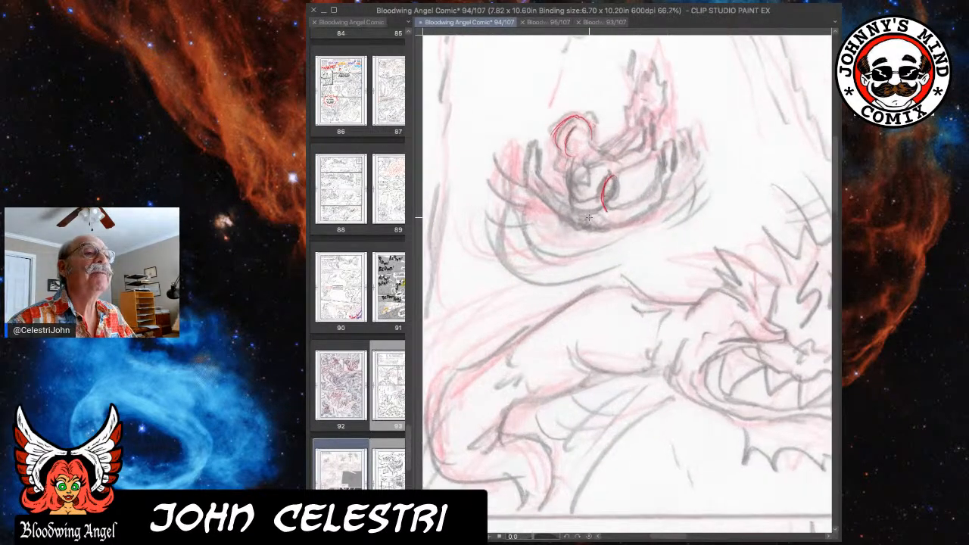
{"action": "scroll", "coordinate": [588, 218], "scroll_direction": "up", "scroll_amount": 2}
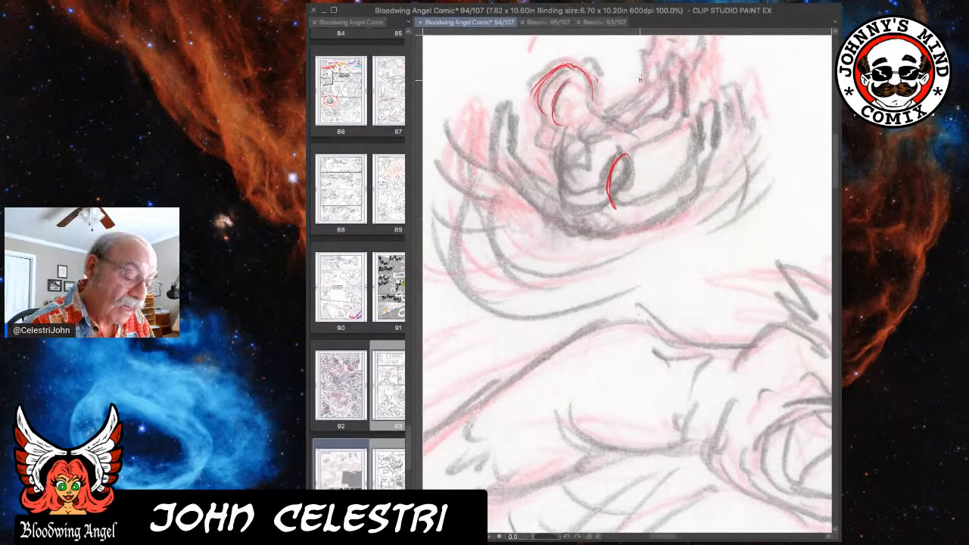
{"action": "mouse_move", "coordinate": [558, 143]}
{"action": "left_mouse_down"}
{"action": "mouse_move", "coordinate": [560, 186]}
{"action": "mouse_move", "coordinate": [559, 164]}
{"action": "left_mouse_up"}
{"action": "mouse_move", "coordinate": [604, 230]}
{"action": "left_mouse_down"}
{"action": "mouse_move", "coordinate": [586, 223]}
{"action": "mouse_move", "coordinate": [598, 236]}
{"action": "mouse_move", "coordinate": [625, 231]}
{"action": "mouse_move", "coordinate": [623, 207]}
{"action": "mouse_move", "coordinate": [673, 190]}
{"action": "mouse_move", "coordinate": [700, 154]}
{"action": "left_mouse_up"}
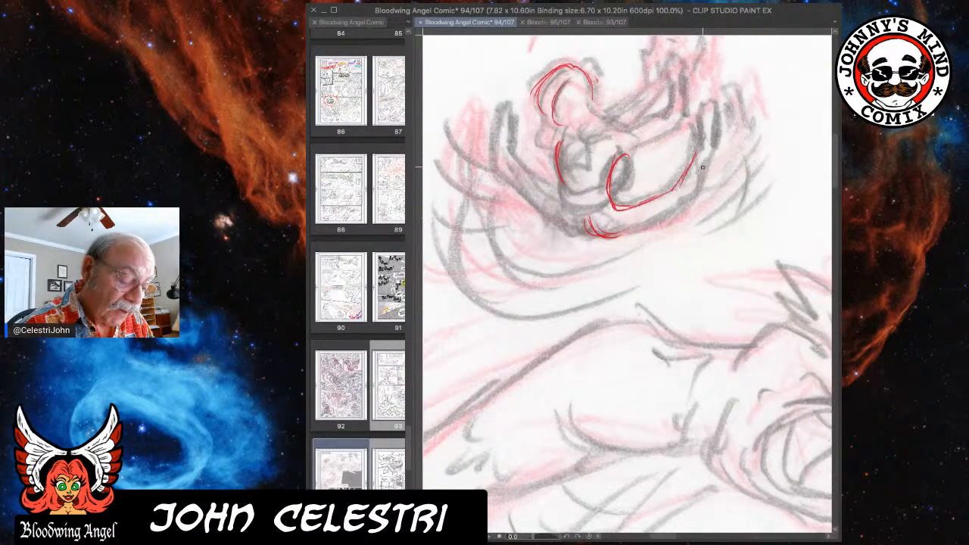
{"action": "mouse_move", "coordinate": [621, 232]}
{"action": "left_mouse_down"}
{"action": "mouse_move", "coordinate": [664, 220]}
{"action": "mouse_move", "coordinate": [696, 189]}
{"action": "mouse_move", "coordinate": [710, 143]}
{"action": "mouse_move", "coordinate": [697, 105]}
{"action": "mouse_move", "coordinate": [715, 106]}
{"action": "mouse_move", "coordinate": [719, 144]}
{"action": "mouse_move", "coordinate": [690, 184]}
{"action": "mouse_move", "coordinate": [704, 157]}
{"action": "mouse_move", "coordinate": [701, 184]}
{"action": "left_mouse_up"}
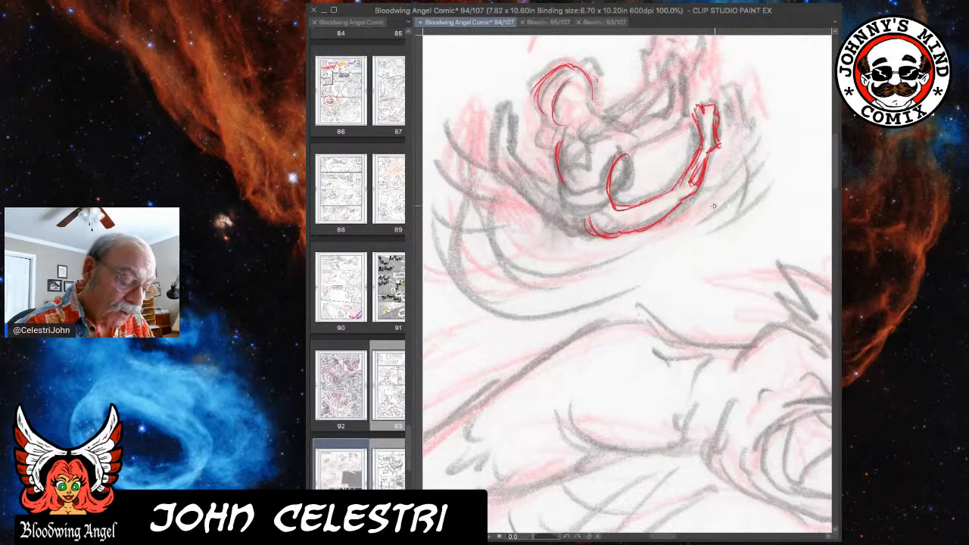
Sketch curved red motion lines beside the figure's right-hand foot.
{"action": "left_click_drag", "start_coordinate": [734, 119], "coordinate": [728, 220]}
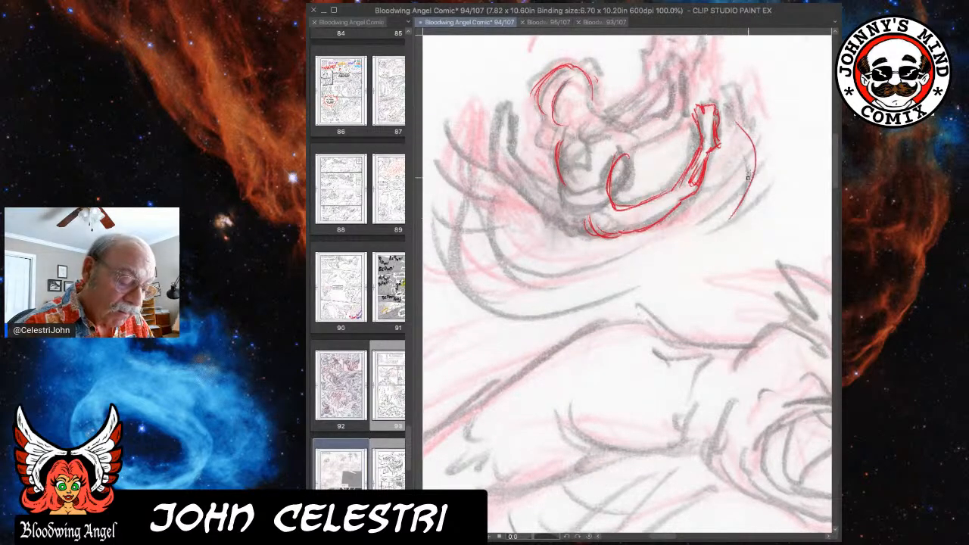
{"action": "left_click_drag", "start_coordinate": [733, 149], "coordinate": [680, 239]}
{"action": "left_click_drag", "start_coordinate": [733, 107], "coordinate": [728, 161]}
{"action": "mouse_move", "coordinate": [767, 134]}
{"action": "left_mouse_down"}
{"action": "mouse_move", "coordinate": [738, 189]}
{"action": "mouse_move", "coordinate": [695, 222]}
{"action": "left_mouse_up"}
{"action": "left_click_drag", "start_coordinate": [760, 206], "coordinate": [687, 236]}
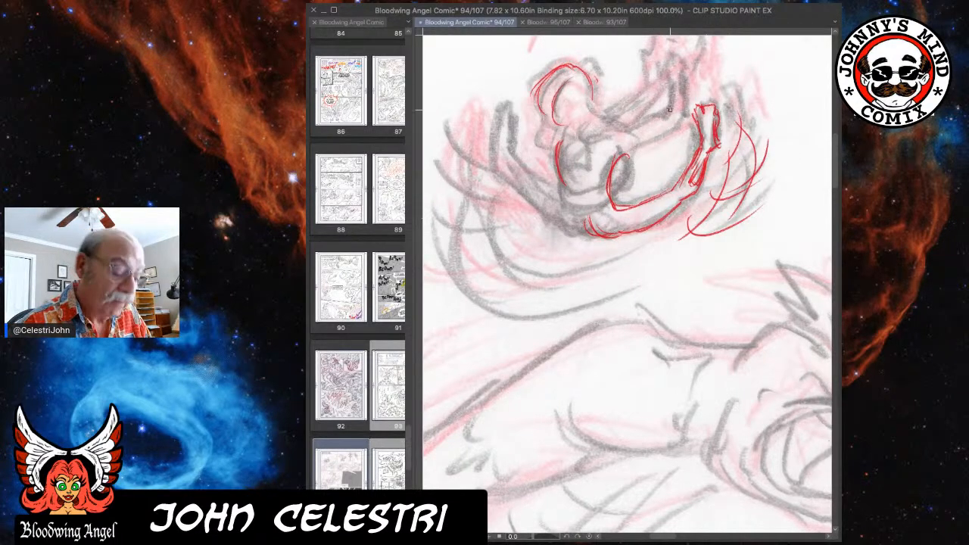
Draw the figure's shoulder and outstretched arms in red, reaching up over the raised knee.
{"action": "mouse_move", "coordinate": [603, 131]}
{"action": "left_mouse_down"}
{"action": "mouse_move", "coordinate": [622, 128]}
{"action": "mouse_move", "coordinate": [649, 85]}
{"action": "mouse_move", "coordinate": [631, 129]}
{"action": "mouse_move", "coordinate": [658, 117]}
{"action": "mouse_move", "coordinate": [618, 126]}
{"action": "mouse_move", "coordinate": [658, 117]}
{"action": "left_mouse_up"}
{"action": "mouse_move", "coordinate": [620, 156]}
{"action": "left_mouse_down"}
{"action": "mouse_move", "coordinate": [671, 127]}
{"action": "mouse_move", "coordinate": [650, 120]}
{"action": "mouse_move", "coordinate": [638, 131]}
{"action": "mouse_move", "coordinate": [629, 110]}
{"action": "mouse_move", "coordinate": [653, 87]}
{"action": "left_mouse_up"}
{"action": "left_click_drag", "start_coordinate": [639, 111], "coordinate": [660, 88]}
{"action": "mouse_move", "coordinate": [649, 100]}
{"action": "left_mouse_down"}
{"action": "mouse_move", "coordinate": [663, 85]}
{"action": "mouse_move", "coordinate": [659, 115]}
{"action": "mouse_move", "coordinate": [616, 190]}
{"action": "left_mouse_up"}
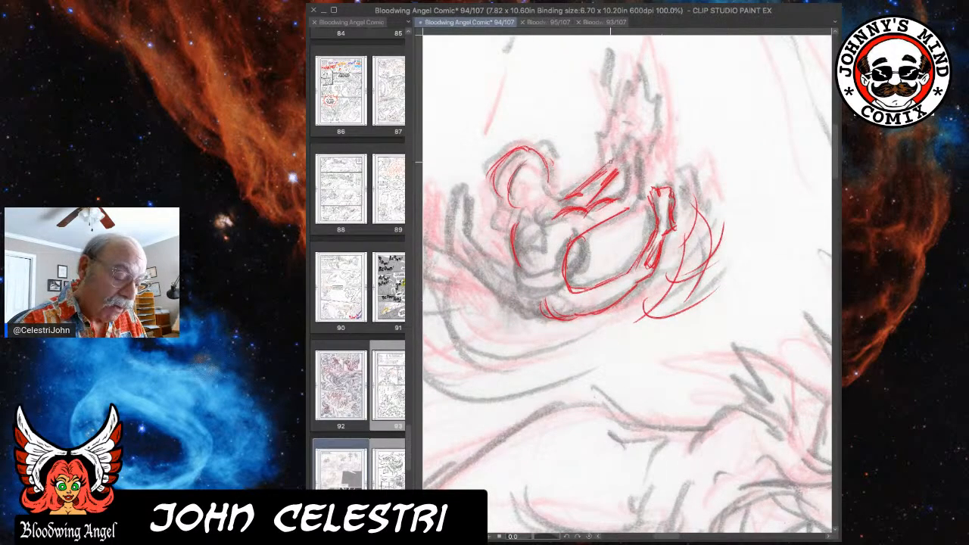
Draw the joined hands in red at the end of the arms, with tall flames rising from them.
{"action": "mouse_move", "coordinate": [605, 163]}
{"action": "left_mouse_down"}
{"action": "mouse_move", "coordinate": [602, 142]}
{"action": "mouse_move", "coordinate": [627, 171]}
{"action": "mouse_move", "coordinate": [625, 141]}
{"action": "mouse_move", "coordinate": [644, 128]}
{"action": "left_mouse_up"}
{"action": "left_click_drag", "start_coordinate": [645, 165], "coordinate": [625, 145]}
{"action": "mouse_move", "coordinate": [622, 164]}
{"action": "left_mouse_down"}
{"action": "mouse_move", "coordinate": [619, 146]}
{"action": "mouse_move", "coordinate": [619, 201]}
{"action": "mouse_move", "coordinate": [596, 207]}
{"action": "mouse_move", "coordinate": [631, 203]}
{"action": "mouse_move", "coordinate": [640, 162]}
{"action": "left_mouse_up"}
{"action": "mouse_move", "coordinate": [639, 201]}
{"action": "left_mouse_down"}
{"action": "mouse_move", "coordinate": [650, 138]}
{"action": "mouse_move", "coordinate": [624, 166]}
{"action": "mouse_move", "coordinate": [624, 148]}
{"action": "mouse_move", "coordinate": [609, 164]}
{"action": "mouse_move", "coordinate": [610, 179]}
{"action": "left_mouse_up"}
{"action": "left_click_drag", "start_coordinate": [640, 117], "coordinate": [632, 129]}
{"action": "left_click_drag", "start_coordinate": [620, 140], "coordinate": [599, 142]}
{"action": "left_click_drag", "start_coordinate": [616, 156], "coordinate": [614, 150]}
{"action": "mouse_move", "coordinate": [606, 113]}
{"action": "left_mouse_down"}
{"action": "mouse_move", "coordinate": [610, 127]}
{"action": "mouse_move", "coordinate": [635, 61]}
{"action": "mouse_move", "coordinate": [653, 59]}
{"action": "mouse_move", "coordinate": [660, 120]}
{"action": "mouse_move", "coordinate": [648, 152]}
{"action": "left_mouse_up"}
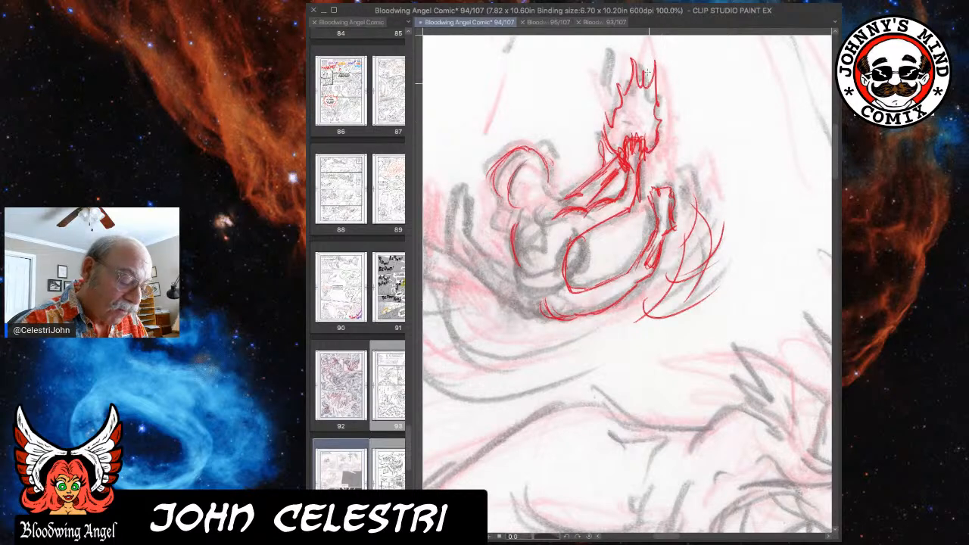
{"action": "mouse_move", "coordinate": [605, 93]}
{"action": "left_mouse_down"}
{"action": "mouse_move", "coordinate": [610, 59]}
{"action": "mouse_move", "coordinate": [619, 94]}
{"action": "left_mouse_up"}
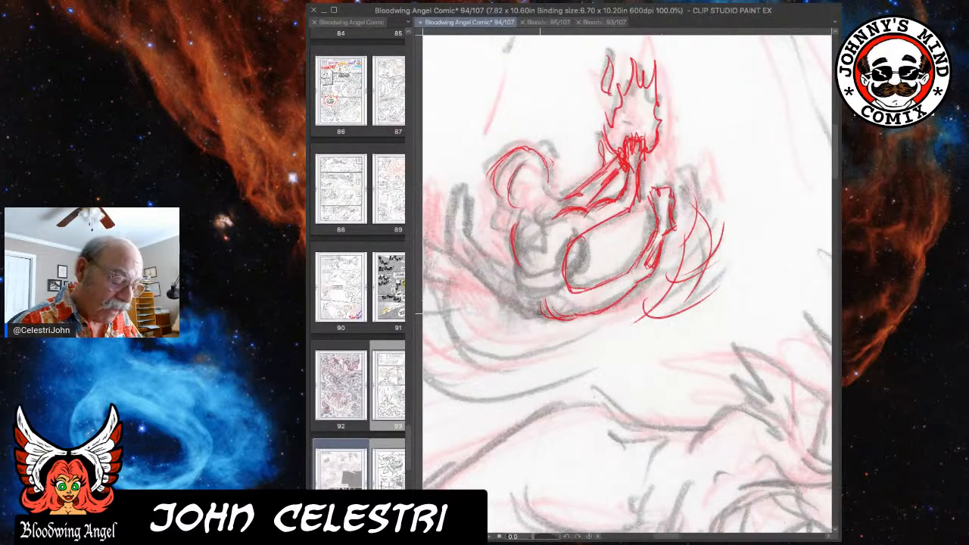
Draw the figure's left-hand leg, hips and waist in red, and connect the head to the shoulders.
{"action": "mouse_move", "coordinate": [467, 194]}
{"action": "left_mouse_down"}
{"action": "mouse_move", "coordinate": [495, 269]}
{"action": "mouse_move", "coordinate": [501, 260]}
{"action": "mouse_move", "coordinate": [550, 292]}
{"action": "mouse_move", "coordinate": [515, 280]}
{"action": "left_mouse_up"}
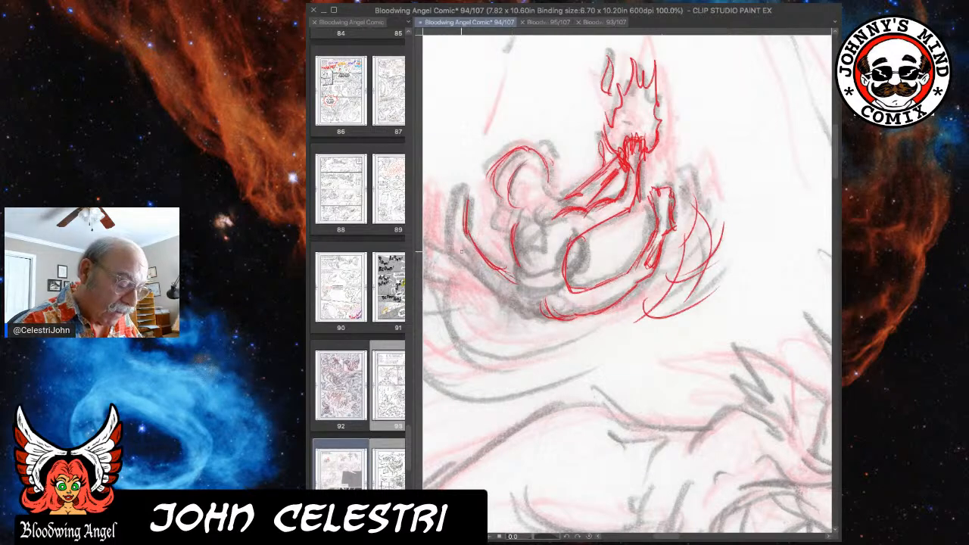
{"action": "mouse_move", "coordinate": [464, 245]}
{"action": "left_mouse_down"}
{"action": "mouse_move", "coordinate": [474, 267]}
{"action": "mouse_move", "coordinate": [538, 318]}
{"action": "mouse_move", "coordinate": [525, 312]}
{"action": "mouse_move", "coordinate": [582, 316]}
{"action": "left_mouse_up"}
{"action": "left_click_drag", "start_coordinate": [518, 304], "coordinate": [524, 316]}
{"action": "mouse_move", "coordinate": [517, 264]}
{"action": "left_mouse_down"}
{"action": "mouse_move", "coordinate": [522, 287]}
{"action": "mouse_move", "coordinate": [562, 270]}
{"action": "left_mouse_up"}
{"action": "left_click_drag", "start_coordinate": [523, 296], "coordinate": [567, 277]}
{"action": "mouse_move", "coordinate": [581, 240]}
{"action": "left_mouse_down"}
{"action": "mouse_move", "coordinate": [564, 279]}
{"action": "mouse_move", "coordinate": [567, 258]}
{"action": "left_mouse_up"}
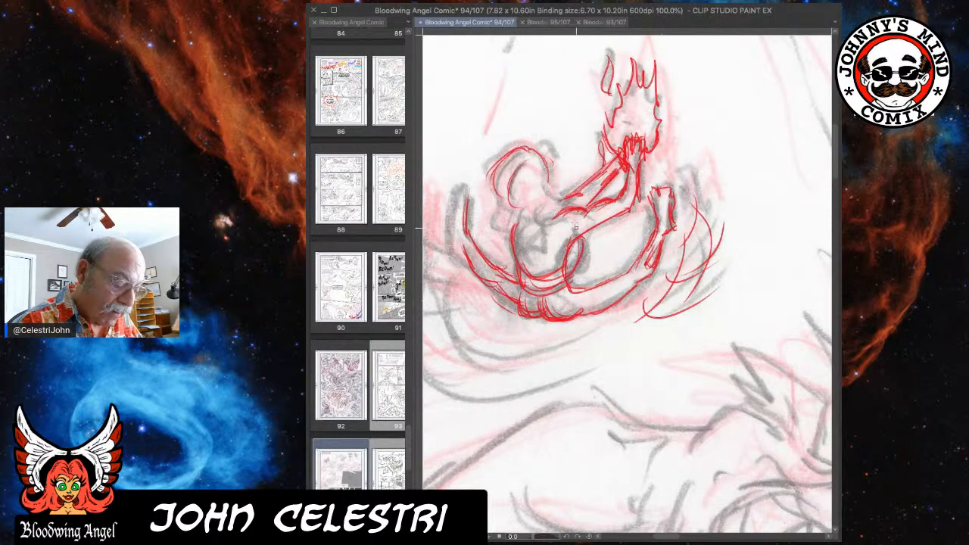
{"action": "mouse_move", "coordinate": [522, 200]}
{"action": "left_mouse_down"}
{"action": "mouse_move", "coordinate": [539, 218]}
{"action": "mouse_move", "coordinate": [556, 220]}
{"action": "mouse_move", "coordinate": [567, 186]}
{"action": "mouse_move", "coordinate": [553, 223]}
{"action": "mouse_move", "coordinate": [581, 201]}
{"action": "mouse_move", "coordinate": [522, 208]}
{"action": "mouse_move", "coordinate": [531, 216]}
{"action": "mouse_move", "coordinate": [517, 227]}
{"action": "left_mouse_up"}
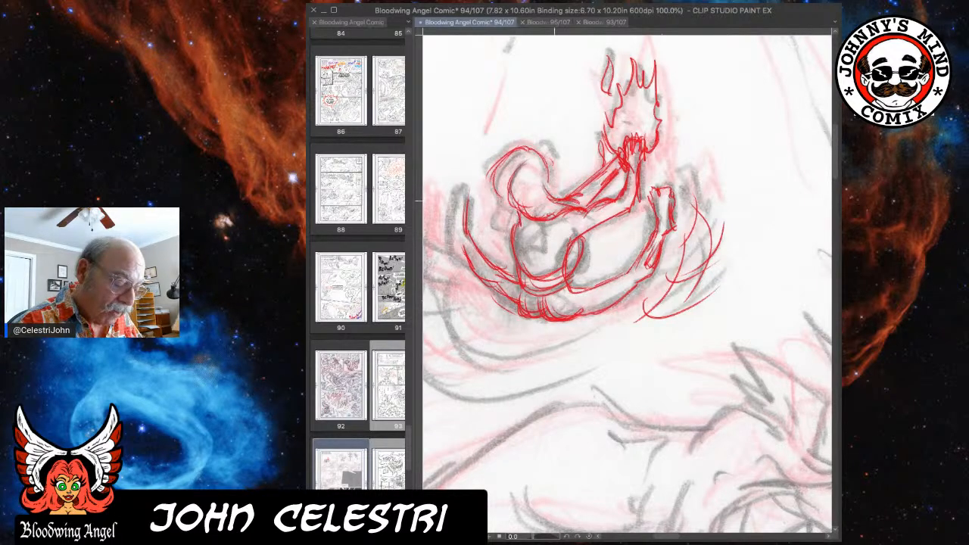
{"action": "mouse_move", "coordinate": [587, 232]}
{"action": "left_mouse_down"}
{"action": "mouse_move", "coordinate": [566, 277]}
{"action": "mouse_move", "coordinate": [575, 267]}
{"action": "mouse_move", "coordinate": [557, 274]}
{"action": "mouse_move", "coordinate": [564, 285]}
{"action": "left_mouse_up"}
Sketch curved red motion lines beneath the figure's hips.
{"action": "left_click_drag", "start_coordinate": [539, 318], "coordinate": [511, 342]}
{"action": "mouse_move", "coordinate": [534, 326]}
{"action": "left_mouse_down"}
{"action": "mouse_move", "coordinate": [501, 341]}
{"action": "mouse_move", "coordinate": [484, 331]}
{"action": "left_mouse_up"}
{"action": "mouse_move", "coordinate": [495, 318]}
{"action": "left_mouse_down"}
{"action": "mouse_move", "coordinate": [483, 336]}
{"action": "mouse_move", "coordinate": [492, 342]}
{"action": "left_mouse_up"}
{"action": "mouse_move", "coordinate": [518, 335]}
{"action": "left_mouse_down"}
{"action": "mouse_move", "coordinate": [515, 349]}
{"action": "mouse_move", "coordinate": [500, 350]}
{"action": "left_mouse_up"}
{"action": "mouse_move", "coordinate": [560, 323]}
{"action": "left_mouse_down"}
{"action": "mouse_move", "coordinate": [526, 354]}
{"action": "mouse_move", "coordinate": [534, 346]}
{"action": "left_mouse_up"}
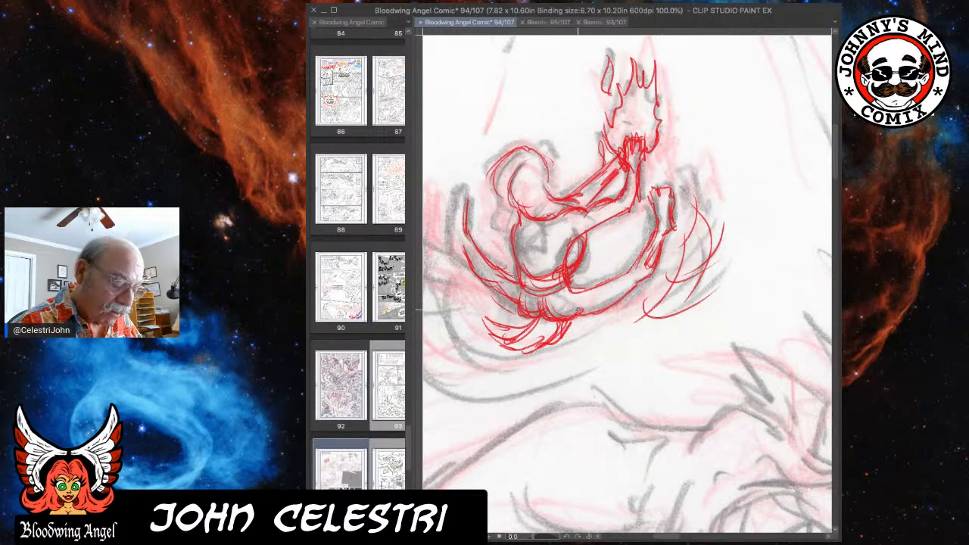
{"action": "left_click_drag", "start_coordinate": [492, 313], "coordinate": [499, 333]}
{"action": "left_click_drag", "start_coordinate": [486, 318], "coordinate": [493, 333]}
Complete the left-hand foot and lower leg in red and strengthen the thigh's contour.
{"action": "left_click_drag", "start_coordinate": [456, 239], "coordinate": [470, 258]}
{"action": "mouse_move", "coordinate": [459, 202]}
{"action": "left_mouse_down"}
{"action": "mouse_move", "coordinate": [454, 239]}
{"action": "mouse_move", "coordinate": [459, 187]}
{"action": "mouse_move", "coordinate": [467, 227]}
{"action": "mouse_move", "coordinate": [453, 204]}
{"action": "left_mouse_up"}
{"action": "left_click_drag", "start_coordinate": [458, 196], "coordinate": [452, 211]}
{"action": "left_click_drag", "start_coordinate": [468, 250], "coordinate": [486, 271]}
{"action": "left_click_drag", "start_coordinate": [468, 251], "coordinate": [523, 308]}
{"action": "left_click_drag", "start_coordinate": [502, 269], "coordinate": [521, 290]}
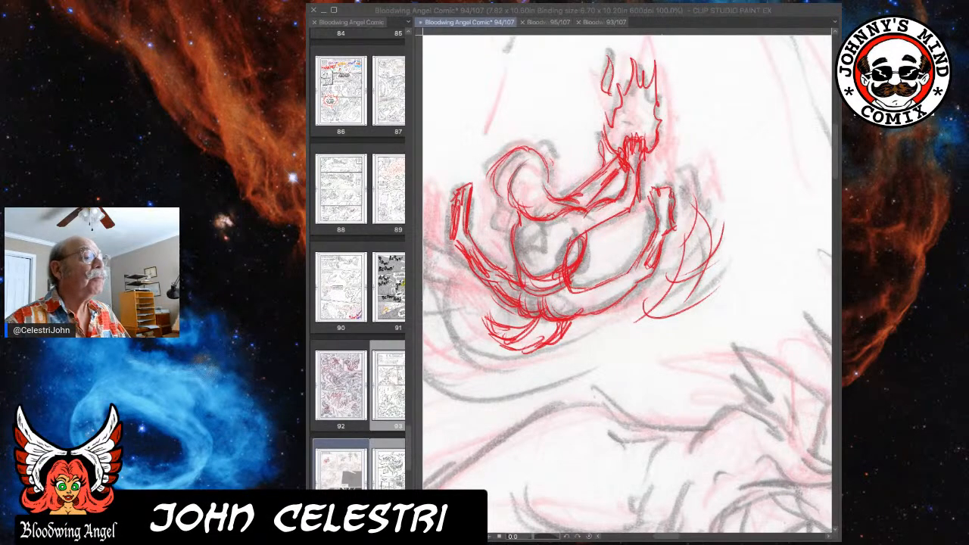
Draw the figure's face profile, hair outline and small topknot in red.
{"action": "left_click", "coordinate": [747, 285]}
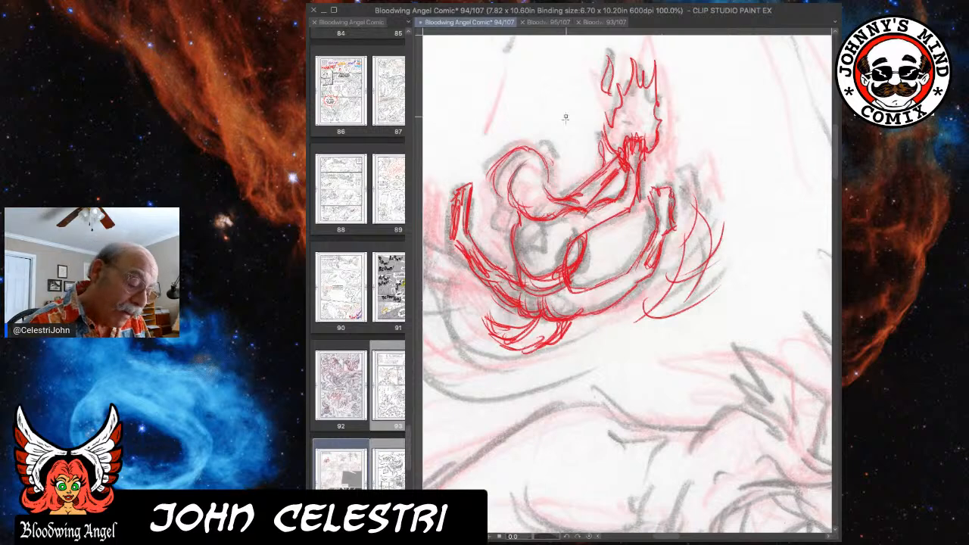
{"action": "mouse_move", "coordinate": [561, 186]}
{"action": "left_mouse_down"}
{"action": "mouse_move", "coordinate": [552, 196]}
{"action": "mouse_move", "coordinate": [564, 187]}
{"action": "mouse_move", "coordinate": [545, 160]}
{"action": "mouse_move", "coordinate": [563, 186]}
{"action": "left_mouse_up"}
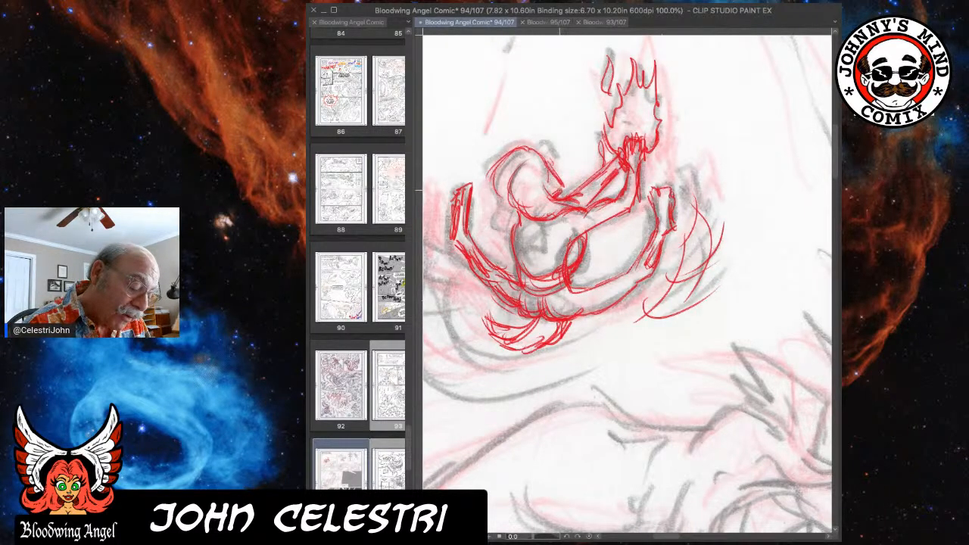
{"action": "mouse_move", "coordinate": [544, 150]}
{"action": "left_mouse_down"}
{"action": "mouse_move", "coordinate": [528, 127]}
{"action": "mouse_move", "coordinate": [550, 133]}
{"action": "mouse_move", "coordinate": [548, 124]}
{"action": "mouse_move", "coordinate": [496, 159]}
{"action": "mouse_move", "coordinate": [487, 175]}
{"action": "mouse_move", "coordinate": [495, 181]}
{"action": "left_mouse_up"}
{"action": "mouse_move", "coordinate": [488, 168]}
{"action": "left_mouse_down"}
{"action": "mouse_move", "coordinate": [507, 146]}
{"action": "mouse_move", "coordinate": [542, 143]}
{"action": "mouse_move", "coordinate": [552, 176]}
{"action": "left_mouse_up"}
{"action": "left_click_drag", "start_coordinate": [546, 165], "coordinate": [551, 188]}
{"action": "mouse_move", "coordinate": [546, 147]}
{"action": "left_mouse_down"}
{"action": "mouse_move", "coordinate": [555, 164]}
{"action": "mouse_move", "coordinate": [548, 147]}
{"action": "mouse_move", "coordinate": [537, 148]}
{"action": "mouse_move", "coordinate": [550, 156]}
{"action": "left_mouse_up"}
{"action": "left_click_drag", "start_coordinate": [497, 180], "coordinate": [501, 201]}
{"action": "left_click_drag", "start_coordinate": [491, 161], "coordinate": [493, 177]}
{"action": "left_click_drag", "start_coordinate": [489, 182], "coordinate": [501, 196]}
{"action": "left_click_drag", "start_coordinate": [518, 147], "coordinate": [492, 176]}
Extend the hair down behind the neck and draw a spiky burst shape on the upper torso in red.
{"action": "mouse_move", "coordinate": [497, 195]}
{"action": "left_mouse_down"}
{"action": "mouse_move", "coordinate": [507, 213]}
{"action": "mouse_move", "coordinate": [499, 226]}
{"action": "left_mouse_up"}
{"action": "left_click_drag", "start_coordinate": [495, 202], "coordinate": [537, 269]}
{"action": "left_click_drag", "start_coordinate": [530, 235], "coordinate": [537, 268]}
{"action": "mouse_move", "coordinate": [517, 233]}
{"action": "left_mouse_down"}
{"action": "mouse_move", "coordinate": [579, 202]}
{"action": "mouse_move", "coordinate": [537, 229]}
{"action": "mouse_move", "coordinate": [559, 222]}
{"action": "mouse_move", "coordinate": [534, 226]}
{"action": "mouse_move", "coordinate": [561, 220]}
{"action": "mouse_move", "coordinate": [544, 242]}
{"action": "mouse_move", "coordinate": [553, 246]}
{"action": "mouse_move", "coordinate": [535, 244]}
{"action": "mouse_move", "coordinate": [528, 260]}
{"action": "mouse_move", "coordinate": [520, 232]}
{"action": "left_mouse_up"}
{"action": "left_click_drag", "start_coordinate": [544, 268], "coordinate": [536, 274]}
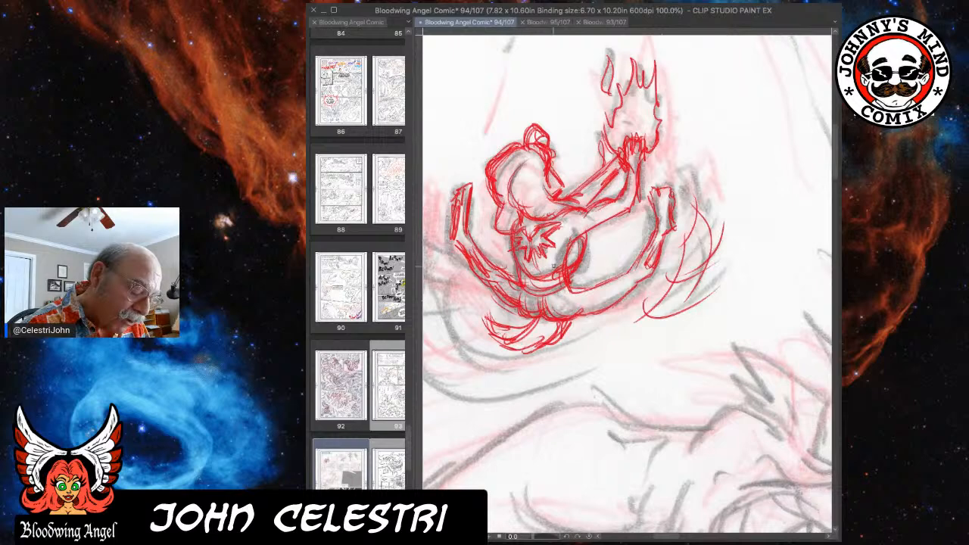
Reinforce the figure's face, hair and torso contours with additional red strokes.
{"action": "left_click_drag", "start_coordinate": [589, 233], "coordinate": [586, 250]}
{"action": "left_click_drag", "start_coordinate": [571, 199], "coordinate": [591, 211]}
{"action": "mouse_move", "coordinate": [543, 175]}
{"action": "left_mouse_down"}
{"action": "mouse_move", "coordinate": [553, 190]}
{"action": "mouse_move", "coordinate": [563, 182]}
{"action": "left_mouse_up"}
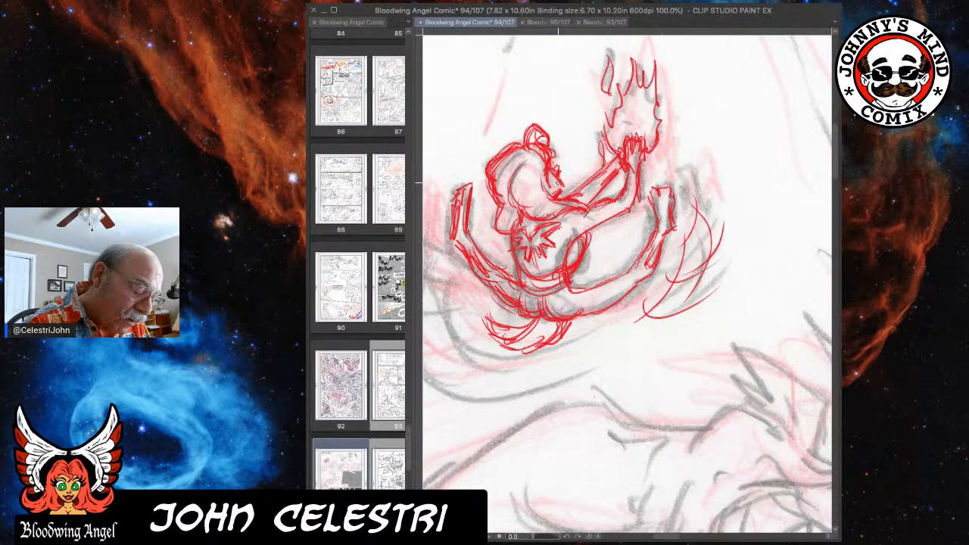
{"action": "mouse_move", "coordinate": [516, 158]}
{"action": "left_mouse_down"}
{"action": "mouse_move", "coordinate": [505, 209]}
{"action": "mouse_move", "coordinate": [512, 160]}
{"action": "mouse_move", "coordinate": [504, 167]}
{"action": "mouse_move", "coordinate": [518, 162]}
{"action": "mouse_move", "coordinate": [484, 192]}
{"action": "left_mouse_up"}
{"action": "mouse_move", "coordinate": [502, 186]}
{"action": "left_mouse_down"}
{"action": "mouse_move", "coordinate": [485, 205]}
{"action": "mouse_move", "coordinate": [498, 230]}
{"action": "mouse_move", "coordinate": [513, 227]}
{"action": "mouse_move", "coordinate": [519, 263]}
{"action": "left_mouse_up"}
{"action": "left_click_drag", "start_coordinate": [576, 236], "coordinate": [561, 265]}
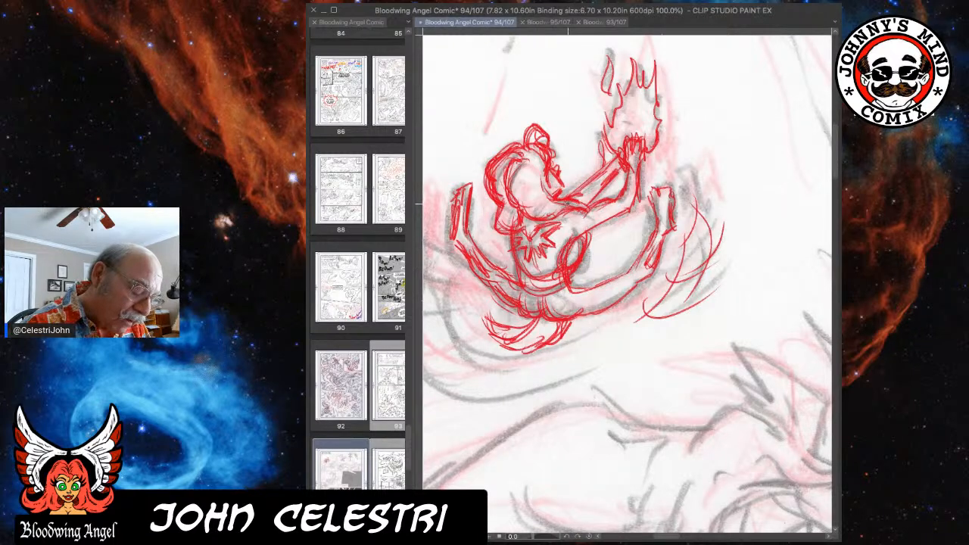
{"action": "mouse_move", "coordinate": [585, 222]}
{"action": "left_mouse_down"}
{"action": "mouse_move", "coordinate": [583, 247]}
{"action": "mouse_move", "coordinate": [592, 239]}
{"action": "left_mouse_up"}
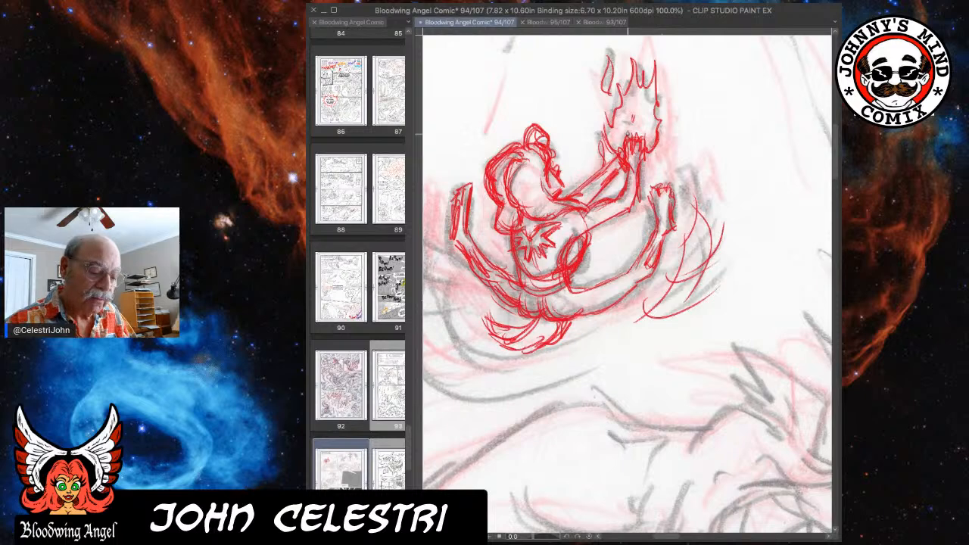
Add curved red motion lines around the figure's left-hand leg and restore the faded rough sketch's opacity.
{"action": "scroll", "coordinate": [701, 260], "scroll_direction": "down", "scroll_amount": 5}
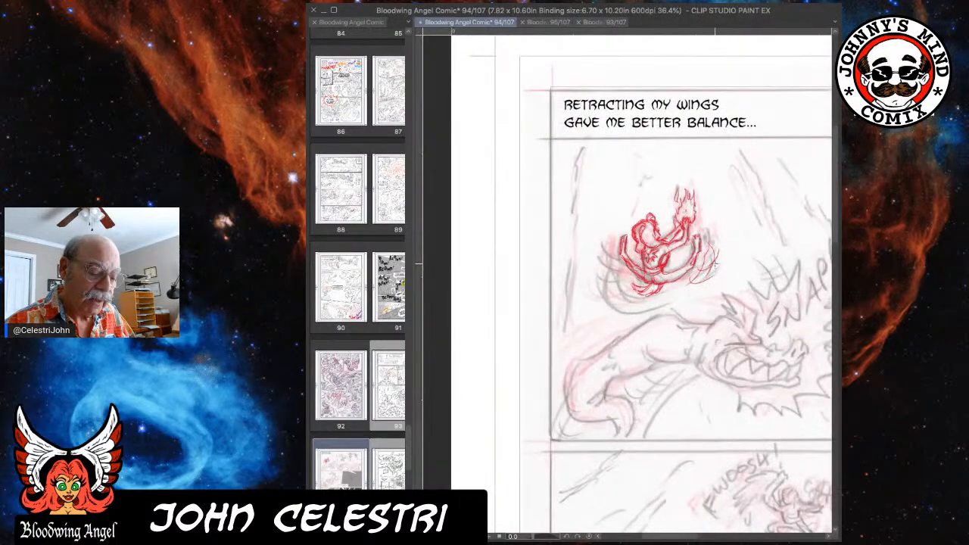
{"action": "left_click_drag", "start_coordinate": [691, 248], "coordinate": [617, 246]}
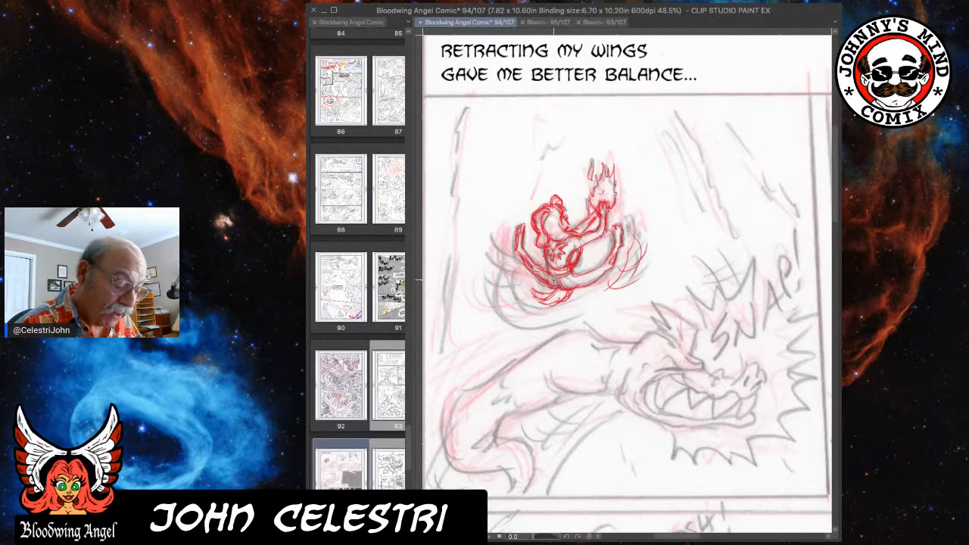
{"action": "mouse_move", "coordinate": [535, 306]}
{"action": "left_mouse_down"}
{"action": "mouse_move", "coordinate": [522, 301]}
{"action": "mouse_move", "coordinate": [505, 257]}
{"action": "left_mouse_up"}
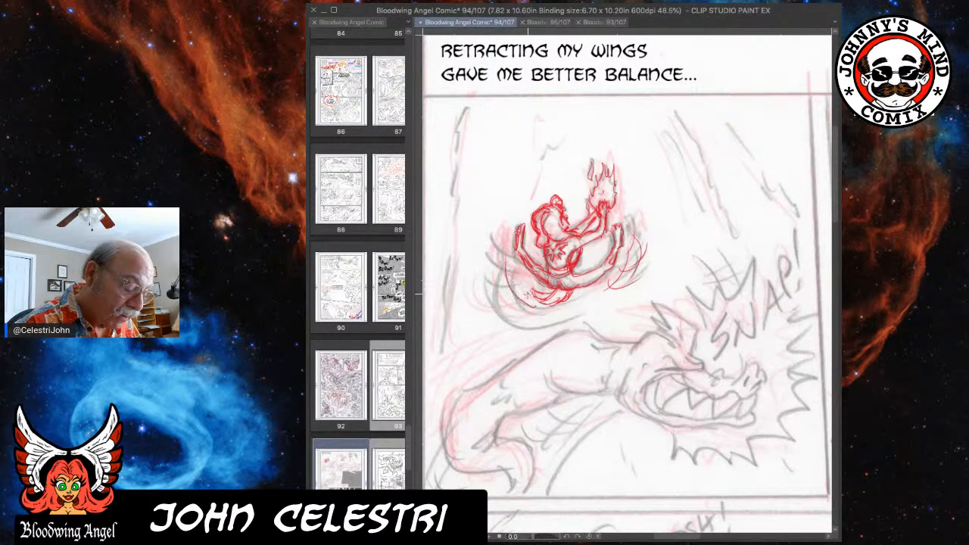
{"action": "mouse_move", "coordinate": [509, 301]}
{"action": "left_mouse_down"}
{"action": "mouse_move", "coordinate": [498, 218]}
{"action": "mouse_move", "coordinate": [524, 247]}
{"action": "mouse_move", "coordinate": [487, 266]}
{"action": "left_mouse_up"}
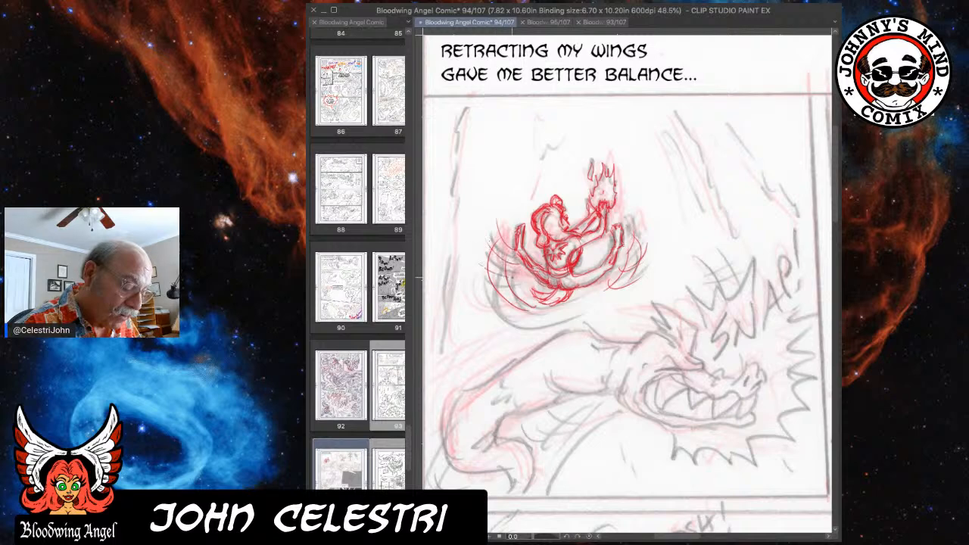
{"action": "mouse_move", "coordinate": [498, 220]}
{"action": "left_mouse_down"}
{"action": "mouse_move", "coordinate": [513, 244]}
{"action": "mouse_move", "coordinate": [503, 234]}
{"action": "mouse_move", "coordinate": [491, 270]}
{"action": "mouse_move", "coordinate": [482, 261]}
{"action": "mouse_move", "coordinate": [521, 290]}
{"action": "left_mouse_up"}
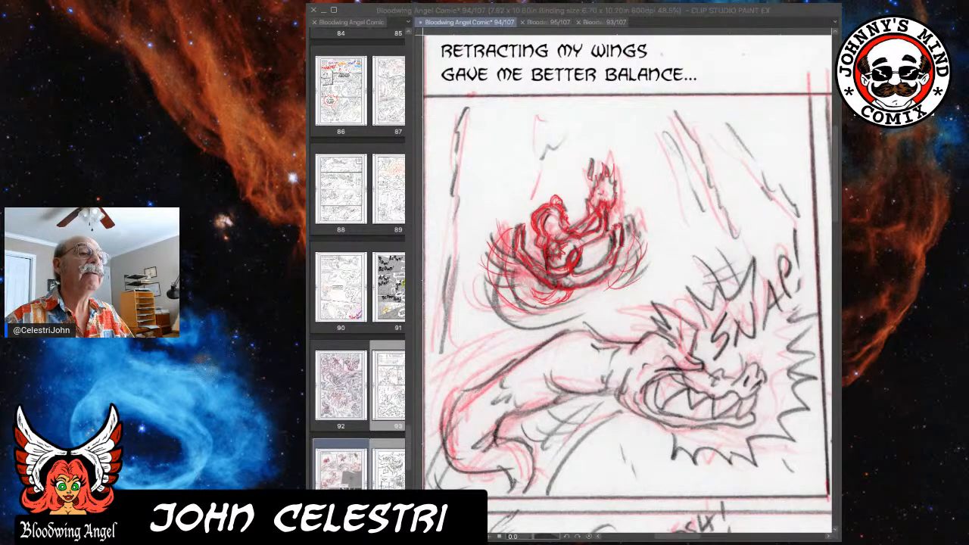
{"action": "left_click", "coordinate": [822, 12]}
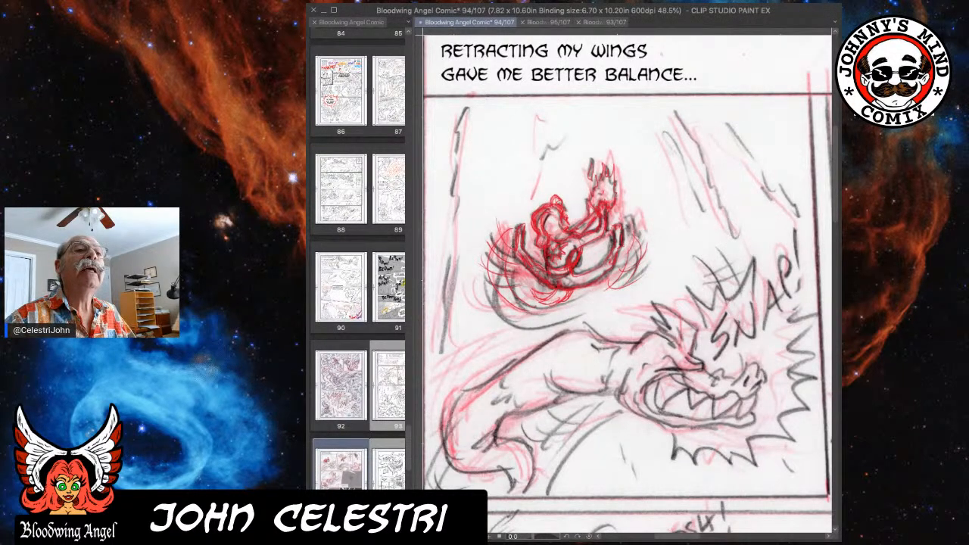
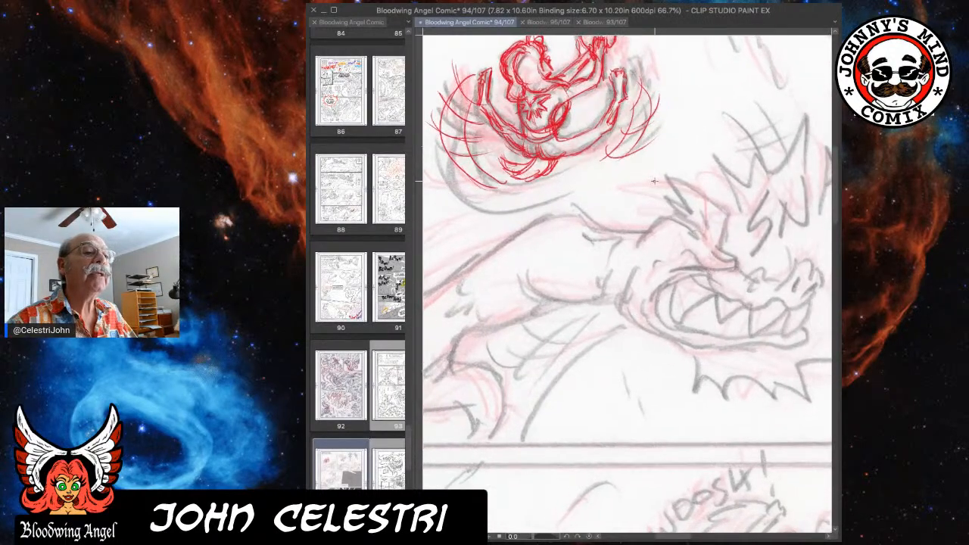
Start the creature's head in red with its brow curve, forehead line and narrowed eye.
{"action": "scroll", "coordinate": [654, 181], "scroll_direction": "down", "scroll_amount": 1}
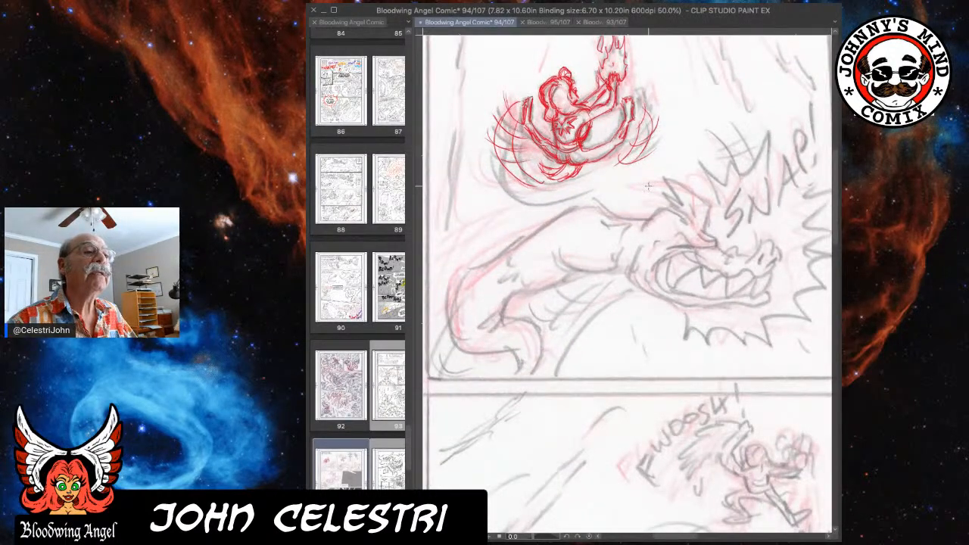
{"action": "left_click_drag", "start_coordinate": [648, 185], "coordinate": [643, 211]}
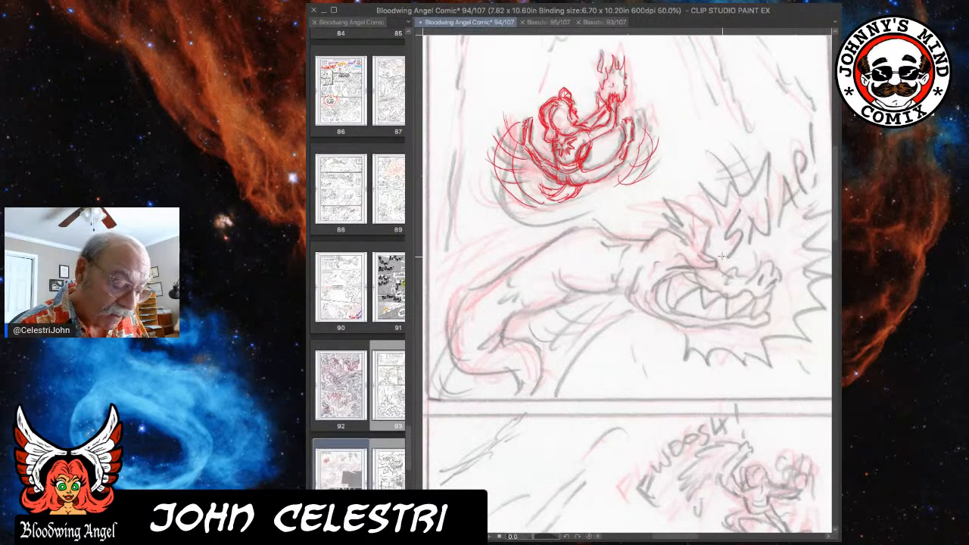
{"action": "left_click_drag", "start_coordinate": [653, 233], "coordinate": [642, 250]}
{"action": "left_click_drag", "start_coordinate": [710, 227], "coordinate": [704, 251]}
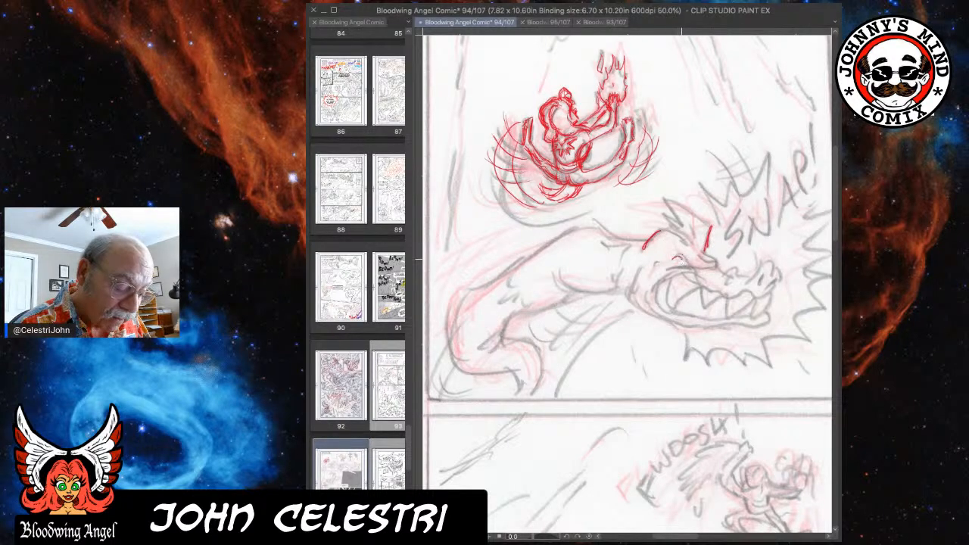
{"action": "mouse_move", "coordinate": [686, 264]}
{"action": "left_mouse_down"}
{"action": "mouse_move", "coordinate": [716, 269]}
{"action": "mouse_move", "coordinate": [675, 263]}
{"action": "mouse_move", "coordinate": [683, 275]}
{"action": "mouse_move", "coordinate": [667, 271]}
{"action": "mouse_move", "coordinate": [674, 238]}
{"action": "mouse_move", "coordinate": [716, 269]}
{"action": "left_mouse_up"}
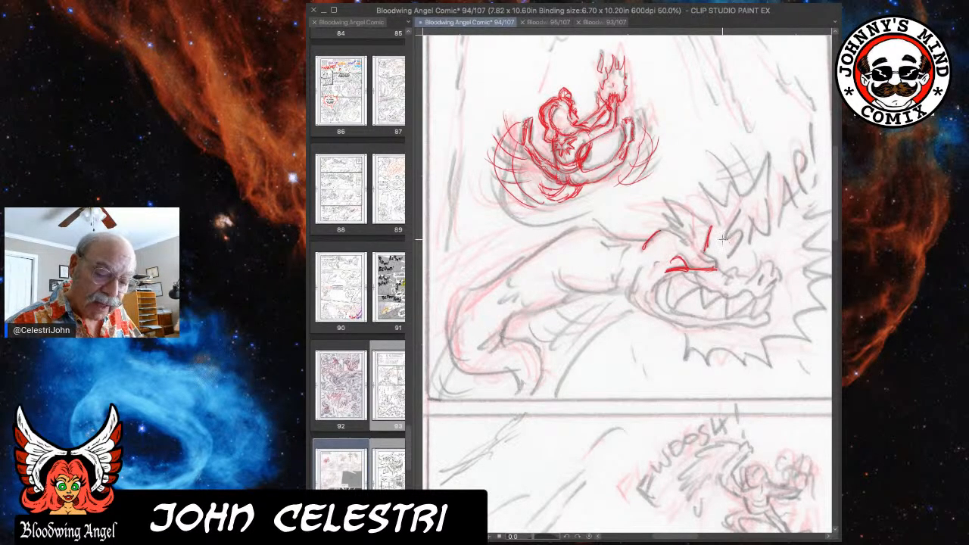
Draw the creature's snout bridge, nostrils, cheek fold and wavy upper lip in red over the rough sketch.
{"action": "scroll", "coordinate": [722, 239], "scroll_direction": "up", "scroll_amount": 3}
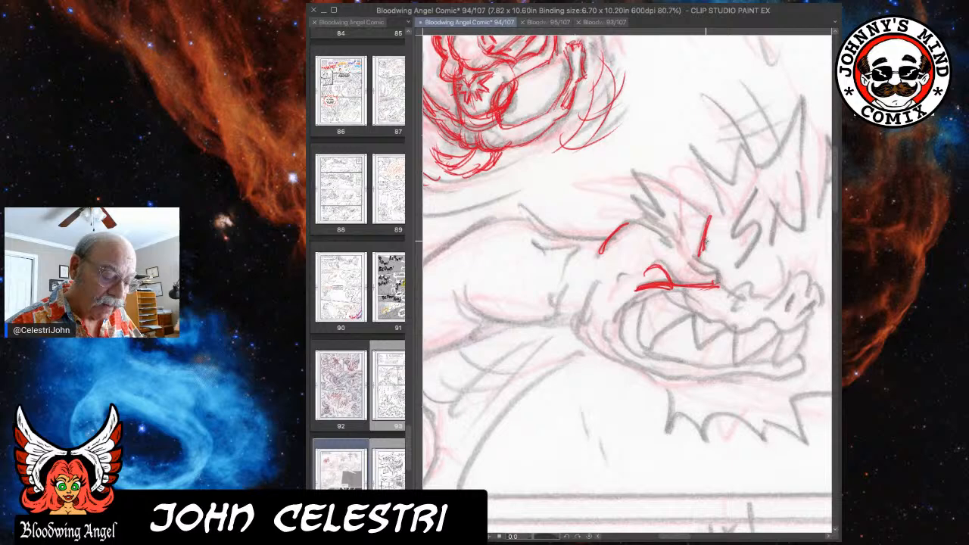
{"action": "scroll", "coordinate": [705, 240], "scroll_direction": "up", "scroll_amount": 2}
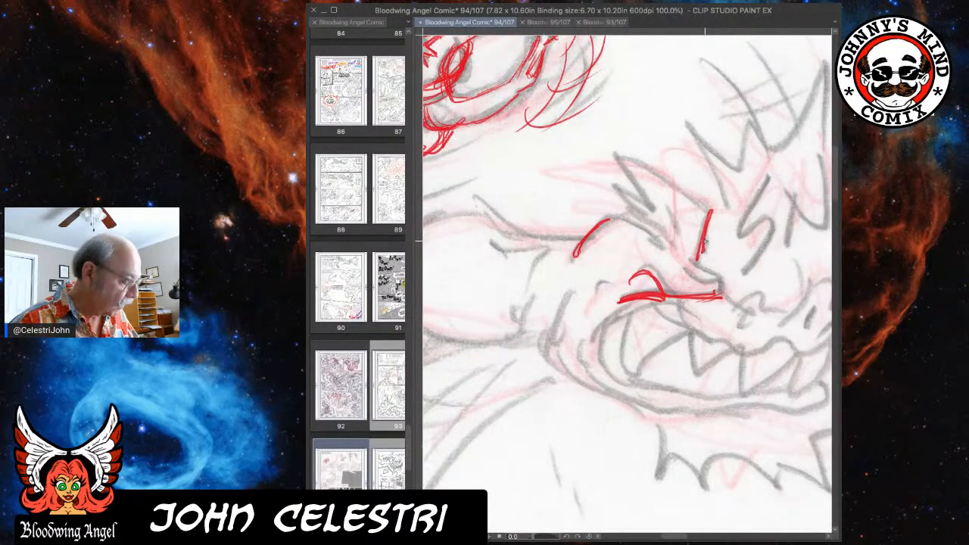
{"action": "left_click_drag", "start_coordinate": [676, 243], "coordinate": [648, 243]}
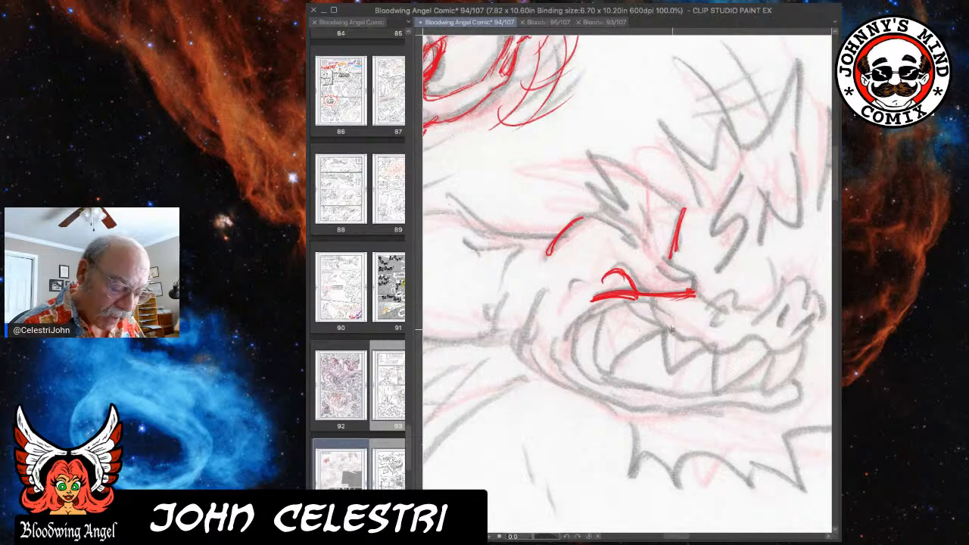
{"action": "mouse_move", "coordinate": [577, 328]}
{"action": "left_mouse_down"}
{"action": "mouse_move", "coordinate": [648, 307]}
{"action": "mouse_move", "coordinate": [580, 323]}
{"action": "left_mouse_up"}
{"action": "mouse_move", "coordinate": [698, 301]}
{"action": "left_mouse_down"}
{"action": "mouse_move", "coordinate": [710, 306]}
{"action": "mouse_move", "coordinate": [726, 292]}
{"action": "mouse_move", "coordinate": [733, 308]}
{"action": "mouse_move", "coordinate": [721, 325]}
{"action": "mouse_move", "coordinate": [729, 308]}
{"action": "mouse_move", "coordinate": [764, 309]}
{"action": "left_mouse_up"}
{"action": "left_click_drag", "start_coordinate": [693, 320], "coordinate": [706, 300]}
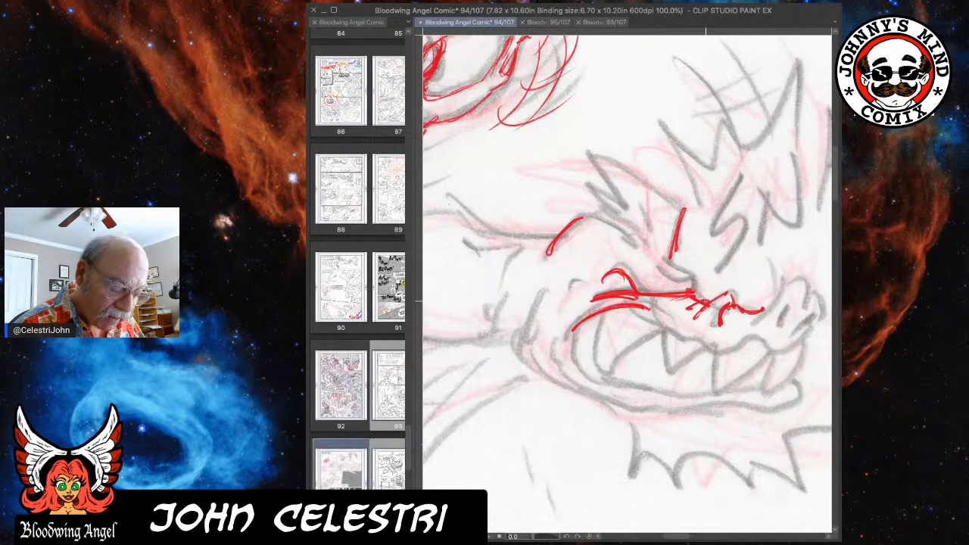
{"action": "mouse_move", "coordinate": [761, 318]}
{"action": "left_mouse_down"}
{"action": "mouse_move", "coordinate": [792, 280]}
{"action": "mouse_move", "coordinate": [810, 284]}
{"action": "mouse_move", "coordinate": [825, 318]}
{"action": "mouse_move", "coordinate": [782, 327]}
{"action": "mouse_move", "coordinate": [788, 306]}
{"action": "mouse_move", "coordinate": [784, 330]}
{"action": "mouse_move", "coordinate": [815, 314]}
{"action": "mouse_move", "coordinate": [818, 324]}
{"action": "mouse_move", "coordinate": [799, 337]}
{"action": "left_mouse_up"}
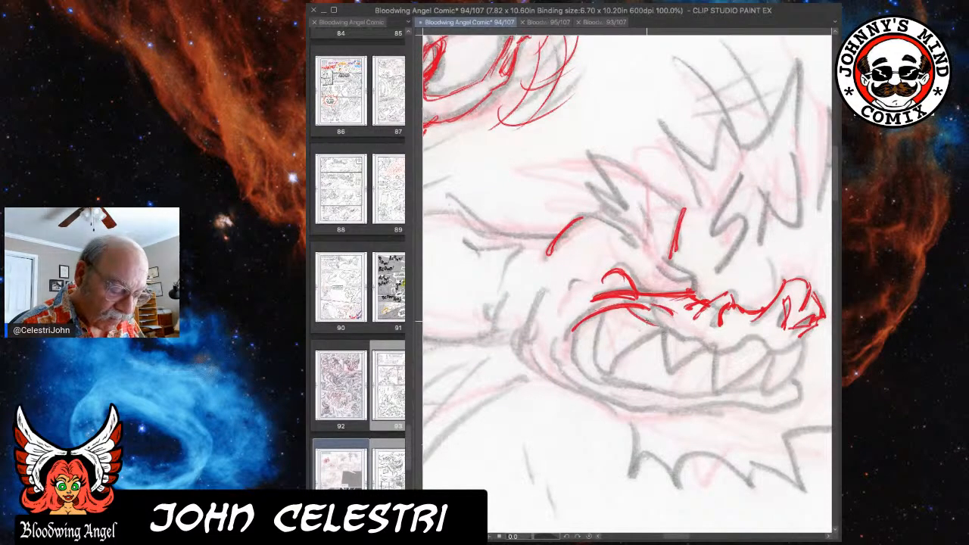
{"action": "mouse_move", "coordinate": [636, 318]}
{"action": "left_mouse_down"}
{"action": "mouse_move", "coordinate": [700, 346]}
{"action": "mouse_move", "coordinate": [810, 339]}
{"action": "left_mouse_up"}
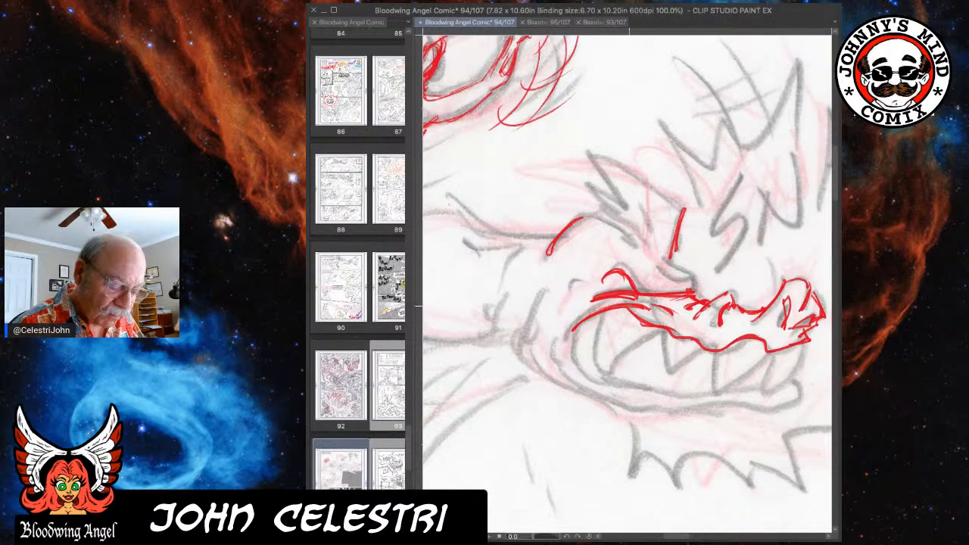
Draw the creature's clenched pointed teeth and the back corner of its mouth in red.
{"action": "mouse_move", "coordinate": [613, 308]}
{"action": "left_mouse_down"}
{"action": "mouse_move", "coordinate": [594, 336]}
{"action": "mouse_move", "coordinate": [597, 367]}
{"action": "mouse_move", "coordinate": [612, 376]}
{"action": "left_mouse_up"}
{"action": "mouse_move", "coordinate": [612, 377]}
{"action": "left_mouse_down"}
{"action": "mouse_move", "coordinate": [649, 338]}
{"action": "mouse_move", "coordinate": [642, 341]}
{"action": "left_mouse_up"}
{"action": "mouse_move", "coordinate": [633, 319]}
{"action": "left_mouse_down"}
{"action": "mouse_move", "coordinate": [643, 340]}
{"action": "mouse_move", "coordinate": [668, 331]}
{"action": "mouse_move", "coordinate": [671, 373]}
{"action": "left_mouse_up"}
{"action": "mouse_move", "coordinate": [663, 333]}
{"action": "left_mouse_down"}
{"action": "mouse_move", "coordinate": [670, 376]}
{"action": "mouse_move", "coordinate": [702, 348]}
{"action": "left_mouse_up"}
{"action": "mouse_move", "coordinate": [614, 366]}
{"action": "left_mouse_down"}
{"action": "mouse_move", "coordinate": [664, 376]}
{"action": "mouse_move", "coordinate": [599, 362]}
{"action": "left_mouse_up"}
{"action": "mouse_move", "coordinate": [595, 316]}
{"action": "left_mouse_down"}
{"action": "mouse_move", "coordinate": [575, 361]}
{"action": "mouse_move", "coordinate": [572, 353]}
{"action": "mouse_move", "coordinate": [601, 381]}
{"action": "mouse_move", "coordinate": [568, 318]}
{"action": "mouse_move", "coordinate": [546, 345]}
{"action": "mouse_move", "coordinate": [566, 373]}
{"action": "mouse_move", "coordinate": [553, 373]}
{"action": "mouse_move", "coordinate": [598, 392]}
{"action": "mouse_move", "coordinate": [610, 379]}
{"action": "mouse_move", "coordinate": [667, 372]}
{"action": "mouse_move", "coordinate": [688, 387]}
{"action": "left_mouse_up"}
{"action": "mouse_move", "coordinate": [669, 378]}
{"action": "left_mouse_down"}
{"action": "mouse_move", "coordinate": [713, 378]}
{"action": "mouse_move", "coordinate": [713, 389]}
{"action": "left_mouse_up"}
{"action": "mouse_move", "coordinate": [714, 350]}
{"action": "left_mouse_down"}
{"action": "mouse_move", "coordinate": [714, 392]}
{"action": "mouse_move", "coordinate": [716, 337]}
{"action": "left_mouse_up"}
{"action": "left_click_drag", "start_coordinate": [717, 338], "coordinate": [712, 367]}
{"action": "mouse_move", "coordinate": [715, 400]}
{"action": "left_mouse_down"}
{"action": "mouse_move", "coordinate": [774, 346]}
{"action": "mouse_move", "coordinate": [760, 363]}
{"action": "mouse_move", "coordinate": [776, 369]}
{"action": "mouse_move", "coordinate": [764, 391]}
{"action": "mouse_move", "coordinate": [768, 377]}
{"action": "left_mouse_up"}
{"action": "mouse_move", "coordinate": [801, 346]}
{"action": "left_mouse_down"}
{"action": "mouse_move", "coordinate": [772, 400]}
{"action": "mouse_move", "coordinate": [743, 413]}
{"action": "mouse_move", "coordinate": [784, 383]}
{"action": "left_mouse_up"}
{"action": "left_click_drag", "start_coordinate": [782, 389], "coordinate": [754, 410]}
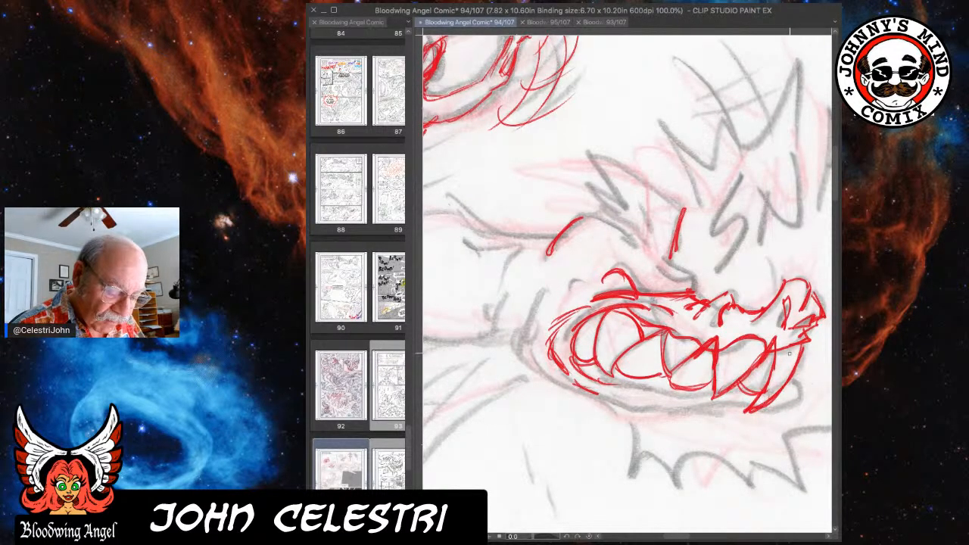
Outline the creature's lower lip, chin and jawline in red, sweeping up behind the cheek.
{"action": "left_click_drag", "start_coordinate": [805, 380], "coordinate": [784, 394]}
{"action": "mouse_move", "coordinate": [548, 286]}
{"action": "left_mouse_down"}
{"action": "mouse_move", "coordinate": [521, 365]}
{"action": "mouse_move", "coordinate": [631, 409]}
{"action": "mouse_move", "coordinate": [664, 395]}
{"action": "mouse_move", "coordinate": [757, 394]}
{"action": "left_mouse_up"}
{"action": "left_click_drag", "start_coordinate": [630, 412], "coordinate": [802, 390]}
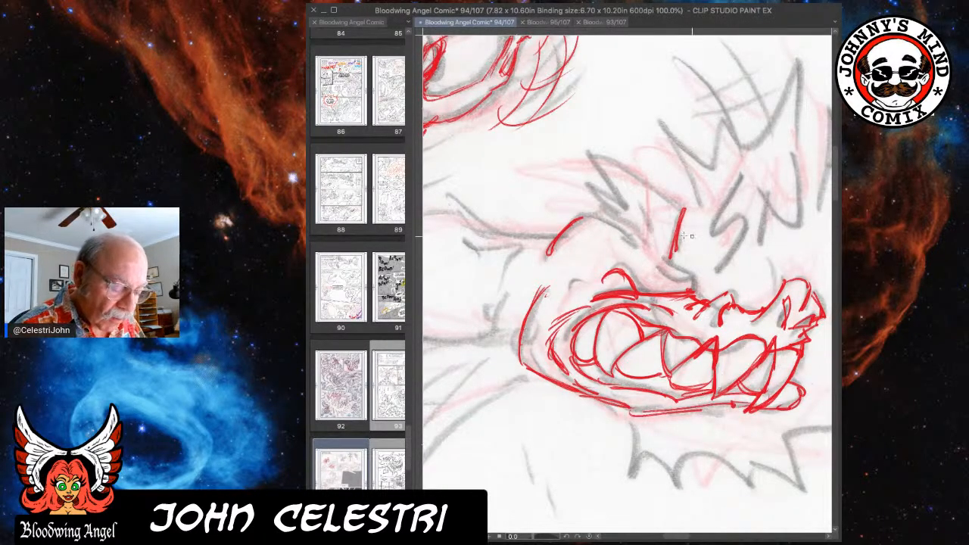
Extend the creature's brow and draw the spiky crest on top of its head in red.
{"action": "mouse_move", "coordinate": [557, 233]}
{"action": "left_mouse_down"}
{"action": "mouse_move", "coordinate": [588, 216]}
{"action": "mouse_move", "coordinate": [618, 228]}
{"action": "left_mouse_up"}
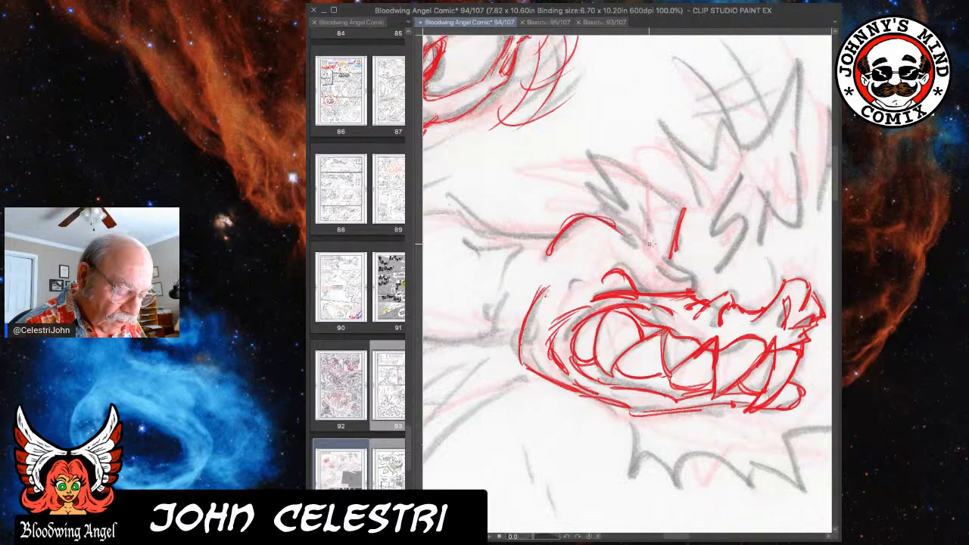
{"action": "left_click_drag", "start_coordinate": [603, 148], "coordinate": [682, 209]}
{"action": "mouse_move", "coordinate": [616, 161]}
{"action": "left_mouse_down"}
{"action": "mouse_move", "coordinate": [590, 144]}
{"action": "mouse_move", "coordinate": [624, 198]}
{"action": "mouse_move", "coordinate": [617, 211]}
{"action": "left_mouse_up"}
{"action": "mouse_move", "coordinate": [587, 179]}
{"action": "left_mouse_down"}
{"action": "mouse_move", "coordinate": [618, 210]}
{"action": "mouse_move", "coordinate": [612, 225]}
{"action": "mouse_move", "coordinate": [641, 250]}
{"action": "left_mouse_up"}
{"action": "left_click_drag", "start_coordinate": [625, 231], "coordinate": [639, 247]}
{"action": "mouse_move", "coordinate": [621, 176]}
{"action": "left_mouse_down"}
{"action": "mouse_move", "coordinate": [659, 201]}
{"action": "mouse_move", "coordinate": [668, 192]}
{"action": "mouse_move", "coordinate": [659, 248]}
{"action": "left_mouse_up"}
{"action": "left_click_drag", "start_coordinate": [668, 218], "coordinate": [662, 251]}
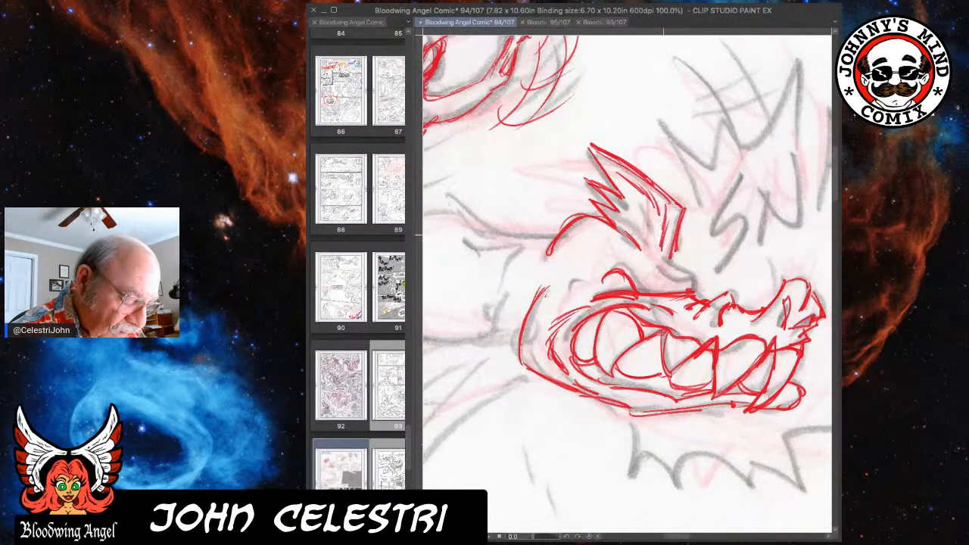
Add inner crest lines, an eyebrow arc, cheek creases and nostril details to the creature's face in red.
{"action": "mouse_move", "coordinate": [630, 196]}
{"action": "left_mouse_down"}
{"action": "mouse_move", "coordinate": [644, 238]}
{"action": "mouse_move", "coordinate": [677, 279]}
{"action": "left_mouse_up"}
{"action": "mouse_move", "coordinate": [585, 262]}
{"action": "left_mouse_down"}
{"action": "mouse_move", "coordinate": [629, 239]}
{"action": "mouse_move", "coordinate": [651, 270]}
{"action": "mouse_move", "coordinate": [693, 278]}
{"action": "left_mouse_up"}
{"action": "mouse_move", "coordinate": [571, 287]}
{"action": "left_mouse_down"}
{"action": "mouse_move", "coordinate": [580, 283]}
{"action": "mouse_move", "coordinate": [545, 325]}
{"action": "mouse_move", "coordinate": [533, 322]}
{"action": "mouse_move", "coordinate": [534, 356]}
{"action": "left_mouse_up"}
{"action": "left_click_drag", "start_coordinate": [730, 311], "coordinate": [722, 320]}
{"action": "left_click_drag", "start_coordinate": [789, 302], "coordinate": [794, 316]}
{"action": "left_click_drag", "start_coordinate": [783, 298], "coordinate": [787, 326]}
{"action": "left_click_drag", "start_coordinate": [787, 302], "coordinate": [796, 322]}
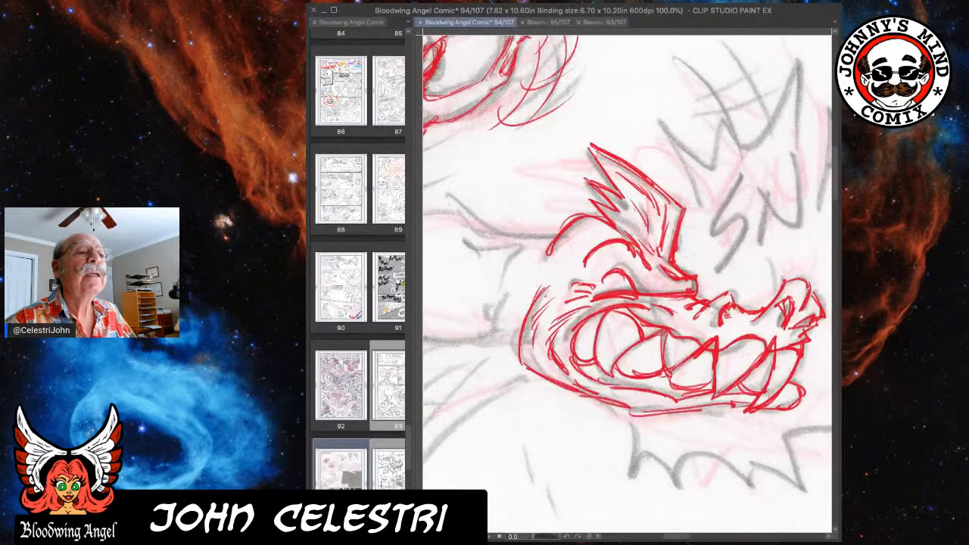
Draw the creature's neck in red, with its arched back contour, throat crease and underside.
{"action": "scroll", "coordinate": [804, 207], "scroll_direction": "down", "scroll_amount": 3}
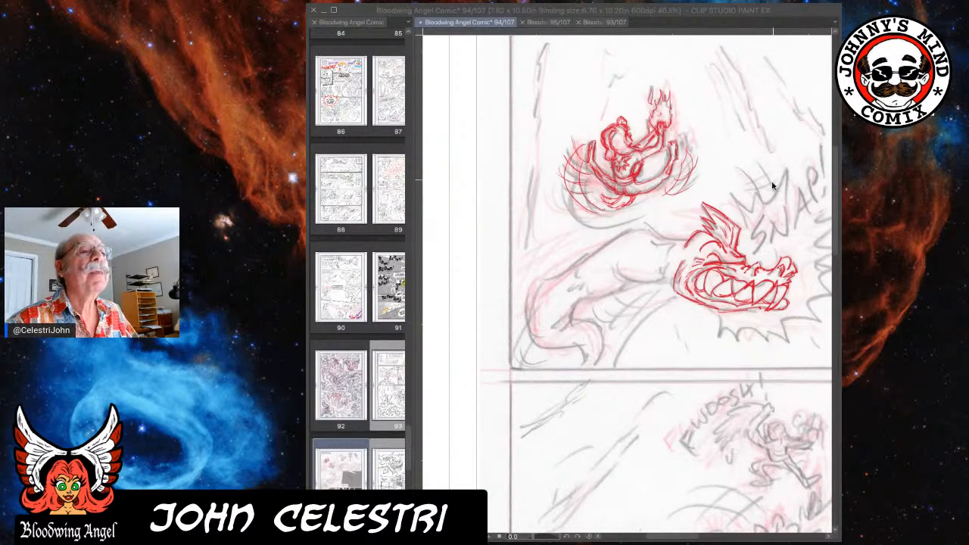
{"action": "left_click", "coordinate": [793, 9]}
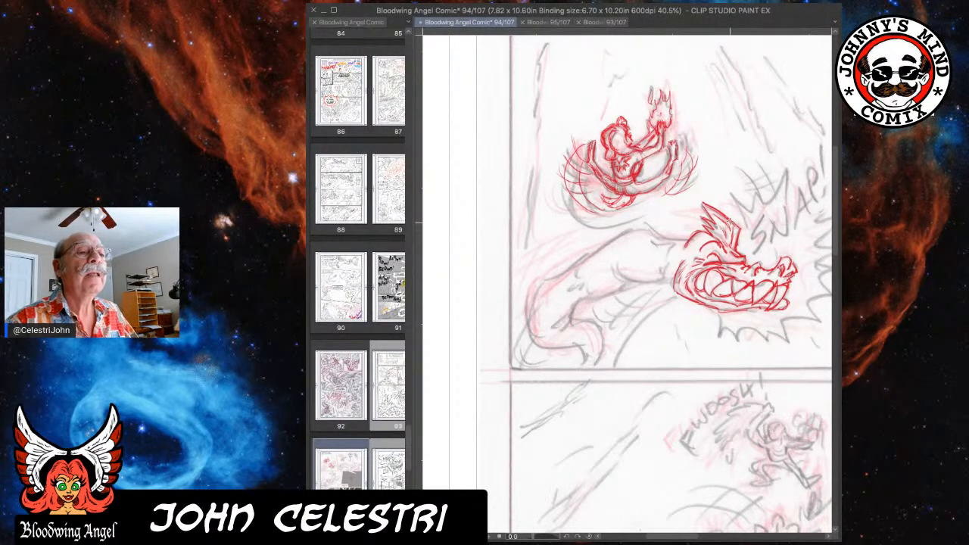
{"action": "scroll", "coordinate": [642, 281], "scroll_direction": "up", "scroll_amount": 2}
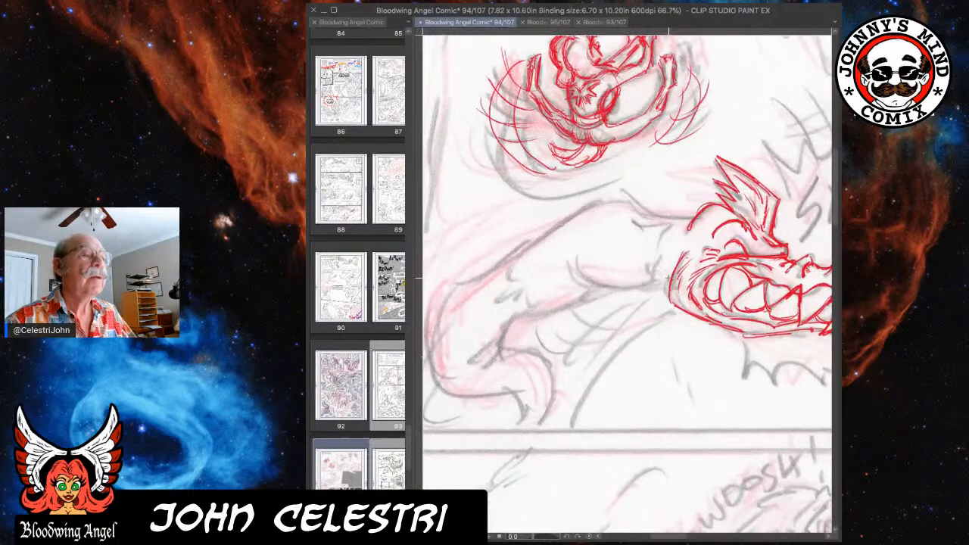
{"action": "left_click_drag", "start_coordinate": [641, 281], "coordinate": [669, 277]}
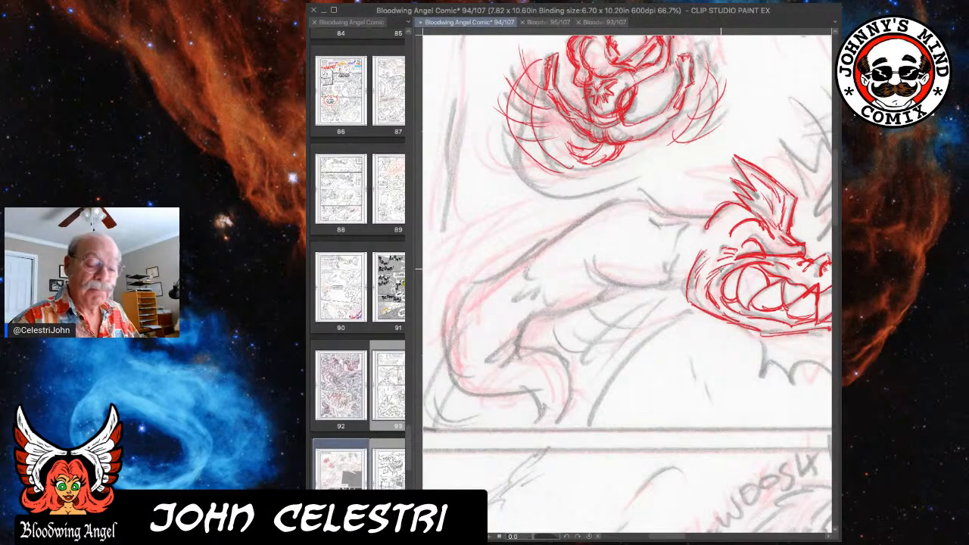
{"action": "mouse_move", "coordinate": [649, 197]}
{"action": "left_mouse_down"}
{"action": "mouse_move", "coordinate": [709, 223]}
{"action": "mouse_move", "coordinate": [674, 289]}
{"action": "left_mouse_up"}
{"action": "mouse_move", "coordinate": [679, 245]}
{"action": "left_mouse_down"}
{"action": "mouse_move", "coordinate": [692, 289]}
{"action": "mouse_move", "coordinate": [670, 283]}
{"action": "mouse_move", "coordinate": [666, 267]}
{"action": "mouse_move", "coordinate": [686, 284]}
{"action": "left_mouse_up"}
{"action": "mouse_move", "coordinate": [534, 257]}
{"action": "left_mouse_down"}
{"action": "mouse_move", "coordinate": [595, 213]}
{"action": "mouse_move", "coordinate": [651, 194]}
{"action": "left_mouse_up"}
{"action": "mouse_move", "coordinate": [594, 259]}
{"action": "left_mouse_down"}
{"action": "mouse_move", "coordinate": [630, 286]}
{"action": "mouse_move", "coordinate": [671, 291]}
{"action": "left_mouse_up"}
{"action": "left_click_drag", "start_coordinate": [611, 282], "coordinate": [660, 288]}
{"action": "mouse_move", "coordinate": [583, 277]}
{"action": "left_mouse_down"}
{"action": "mouse_move", "coordinate": [612, 287]}
{"action": "mouse_move", "coordinate": [568, 312]}
{"action": "left_mouse_up"}
{"action": "left_click_drag", "start_coordinate": [572, 311], "coordinate": [524, 318]}
Continue the creature's back contour in red down around the outer curve of its lower body.
{"action": "left_click_drag", "start_coordinate": [551, 236], "coordinate": [497, 275]}
{"action": "mouse_move", "coordinate": [501, 267]}
{"action": "left_mouse_down"}
{"action": "mouse_move", "coordinate": [466, 278]}
{"action": "mouse_move", "coordinate": [442, 351]}
{"action": "left_mouse_up"}
{"action": "mouse_move", "coordinate": [472, 282]}
{"action": "left_mouse_down"}
{"action": "mouse_move", "coordinate": [455, 295]}
{"action": "mouse_move", "coordinate": [452, 370]}
{"action": "left_mouse_up"}
{"action": "left_click_drag", "start_coordinate": [453, 303], "coordinate": [467, 388]}
{"action": "left_click_drag", "start_coordinate": [444, 337], "coordinate": [469, 386]}
{"action": "left_click_drag", "start_coordinate": [457, 281], "coordinate": [443, 339]}
{"action": "left_click_drag", "start_coordinate": [444, 349], "coordinate": [480, 383]}
Draw the inner bend of the creature's lower body and its curled, hooked end in red.
{"action": "left_click_drag", "start_coordinate": [532, 318], "coordinate": [519, 356]}
{"action": "mouse_move", "coordinate": [536, 317]}
{"action": "left_mouse_down"}
{"action": "mouse_move", "coordinate": [518, 339]}
{"action": "mouse_move", "coordinate": [509, 315]}
{"action": "left_mouse_up"}
{"action": "mouse_move", "coordinate": [559, 313]}
{"action": "left_mouse_down"}
{"action": "mouse_move", "coordinate": [508, 315]}
{"action": "mouse_move", "coordinate": [523, 364]}
{"action": "left_mouse_up"}
{"action": "mouse_move", "coordinate": [457, 368]}
{"action": "left_mouse_down"}
{"action": "mouse_move", "coordinate": [482, 395]}
{"action": "mouse_move", "coordinate": [547, 383]}
{"action": "mouse_move", "coordinate": [557, 394]}
{"action": "left_mouse_up"}
{"action": "mouse_move", "coordinate": [539, 426]}
{"action": "left_mouse_down"}
{"action": "mouse_move", "coordinate": [535, 390]}
{"action": "mouse_move", "coordinate": [530, 425]}
{"action": "mouse_move", "coordinate": [562, 418]}
{"action": "mouse_move", "coordinate": [531, 428]}
{"action": "left_mouse_up"}
{"action": "left_click_drag", "start_coordinate": [548, 353], "coordinate": [524, 352]}
{"action": "mouse_move", "coordinate": [533, 349]}
{"action": "left_mouse_down"}
{"action": "mouse_move", "coordinate": [569, 386]}
{"action": "mouse_move", "coordinate": [565, 363]}
{"action": "left_mouse_up"}
{"action": "left_click_drag", "start_coordinate": [566, 371], "coordinate": [560, 421]}
{"action": "left_click_drag", "start_coordinate": [559, 426], "coordinate": [543, 428]}
{"action": "left_click_drag", "start_coordinate": [542, 386], "coordinate": [532, 422]}
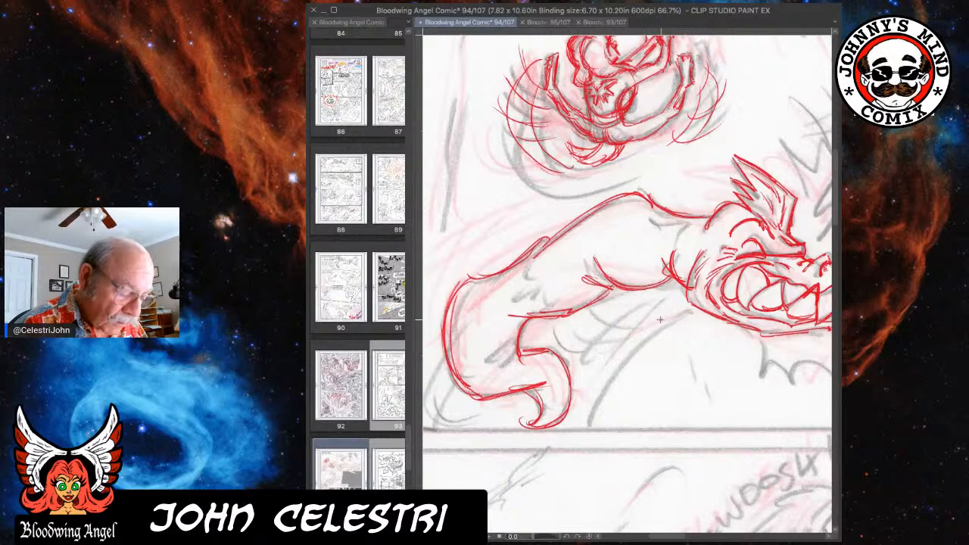
Add sweeping curved red lines beneath the creature's neck and along the outside of its lower curve.
{"action": "left_click_drag", "start_coordinate": [597, 422], "coordinate": [697, 318]}
{"action": "left_click_drag", "start_coordinate": [584, 359], "coordinate": [646, 301]}
{"action": "left_click_drag", "start_coordinate": [589, 397], "coordinate": [675, 309]}
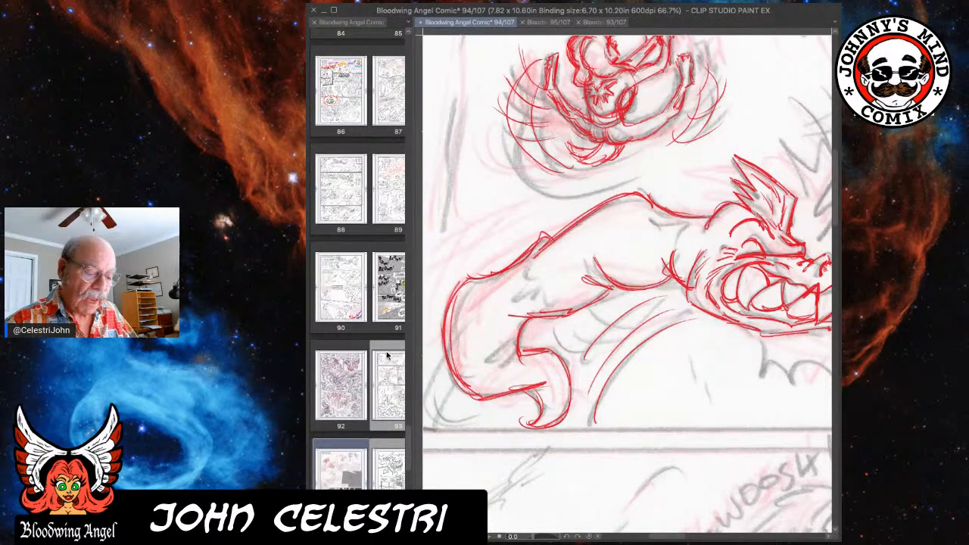
{"action": "scroll", "coordinate": [563, 325], "scroll_direction": "down", "scroll_amount": 1}
{"action": "scroll", "coordinate": [563, 325], "scroll_direction": "down", "scroll_amount": 2}
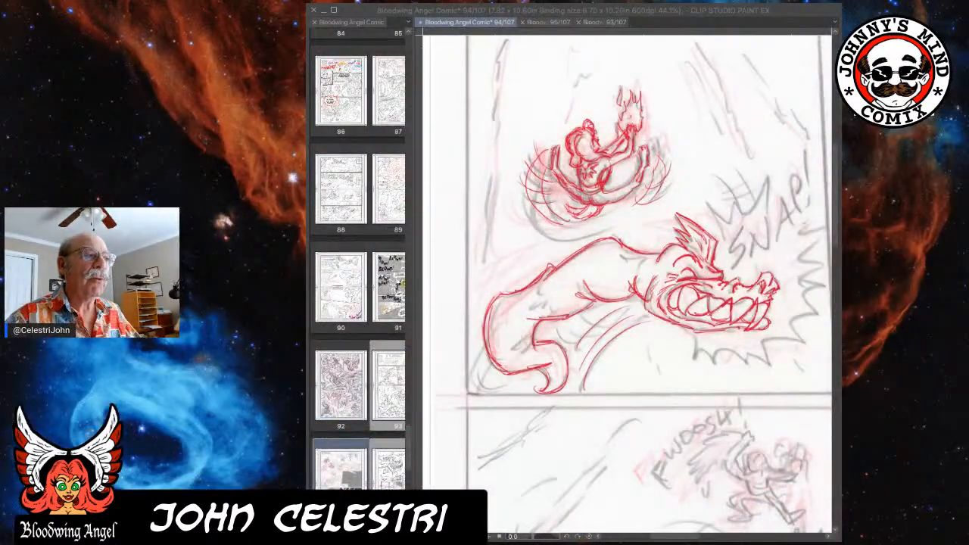
{"action": "left_click", "coordinate": [784, 17]}
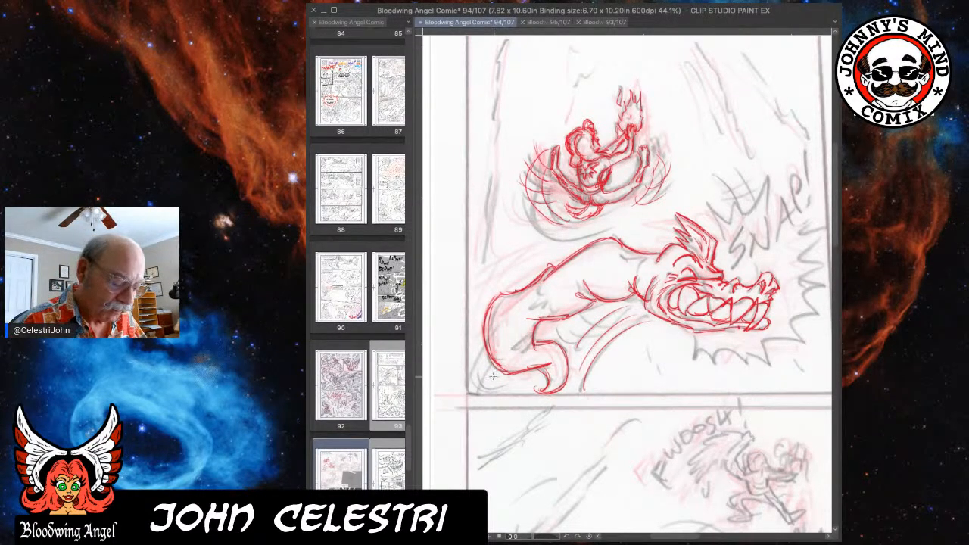
{"action": "left_click_drag", "start_coordinate": [475, 384], "coordinate": [495, 335]}
{"action": "left_click_drag", "start_coordinate": [476, 383], "coordinate": [486, 344]}
{"action": "left_click_drag", "start_coordinate": [593, 362], "coordinate": [653, 317]}
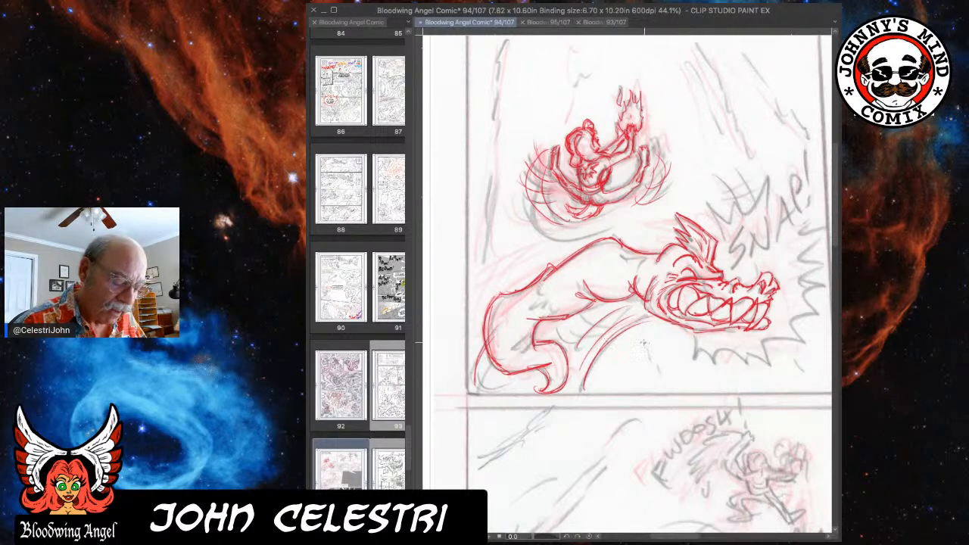
{"action": "left_click_drag", "start_coordinate": [595, 359], "coordinate": [656, 319]}
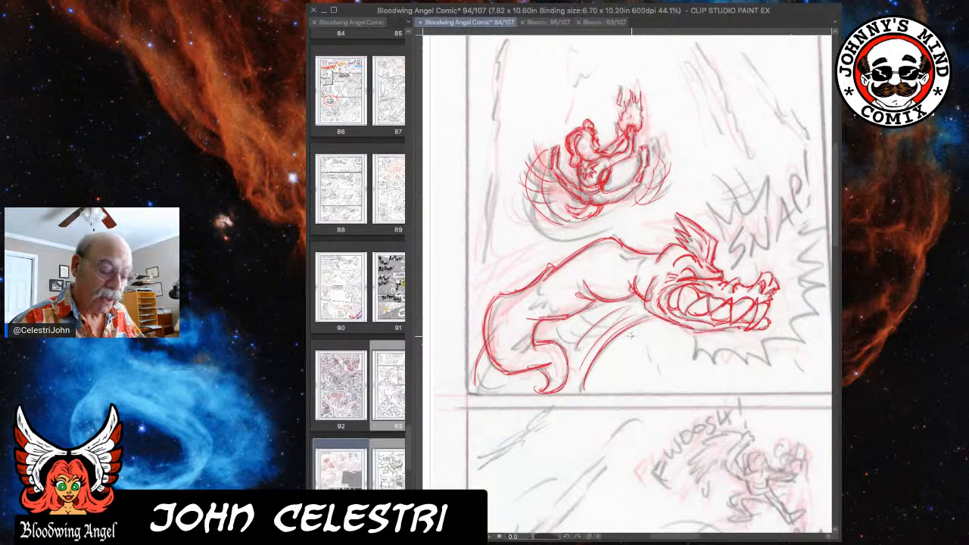
Draw the first burst spike under the creature's jaw and letter "SNAP!" in red over the rough lettering.
{"action": "left_click_drag", "start_coordinate": [684, 335], "coordinate": [700, 371]}
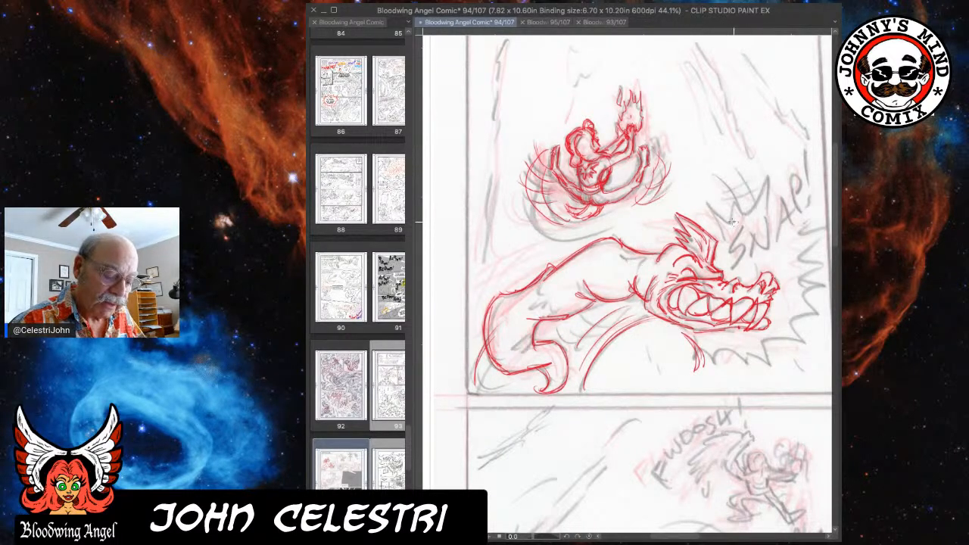
{"action": "mouse_move", "coordinate": [707, 201]}
{"action": "left_mouse_down"}
{"action": "mouse_move", "coordinate": [724, 252]}
{"action": "mouse_move", "coordinate": [744, 245]}
{"action": "mouse_move", "coordinate": [736, 265]}
{"action": "mouse_move", "coordinate": [790, 200]}
{"action": "mouse_move", "coordinate": [792, 233]}
{"action": "left_mouse_up"}
{"action": "left_click_drag", "start_coordinate": [777, 223], "coordinate": [800, 221]}
{"action": "mouse_move", "coordinate": [785, 189]}
{"action": "left_mouse_down"}
{"action": "mouse_move", "coordinate": [801, 187]}
{"action": "mouse_move", "coordinate": [795, 203]}
{"action": "left_mouse_up"}
{"action": "left_click_drag", "start_coordinate": [808, 154], "coordinate": [810, 202]}
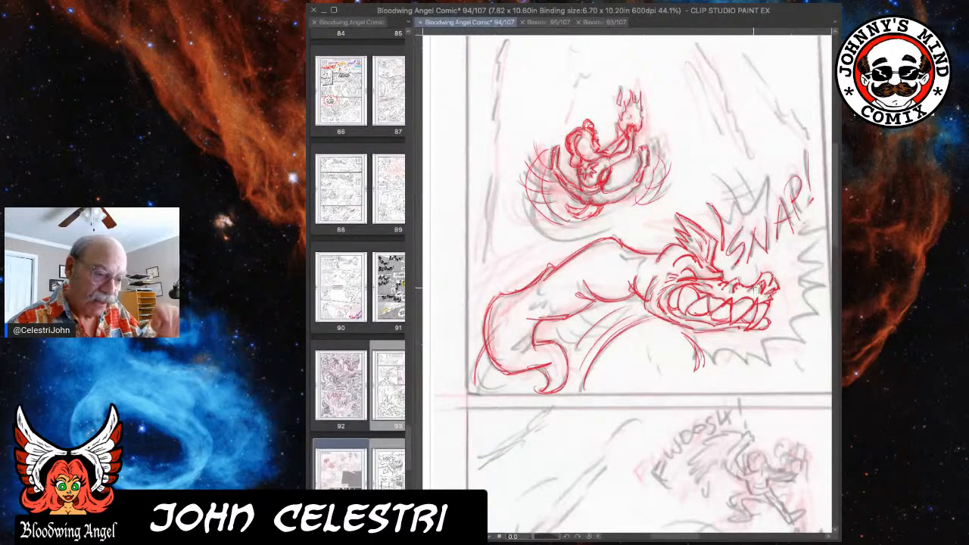
Draw the jagged burst outline in red around the "SNAP!" lettering and the front and underside of the jaws.
{"action": "mouse_move", "coordinate": [713, 203]}
{"action": "left_mouse_down"}
{"action": "mouse_move", "coordinate": [734, 199]}
{"action": "mouse_move", "coordinate": [746, 213]}
{"action": "left_mouse_up"}
{"action": "mouse_move", "coordinate": [732, 171]}
{"action": "left_mouse_down"}
{"action": "mouse_move", "coordinate": [748, 193]}
{"action": "mouse_move", "coordinate": [758, 183]}
{"action": "mouse_move", "coordinate": [764, 195]}
{"action": "mouse_move", "coordinate": [745, 220]}
{"action": "mouse_move", "coordinate": [769, 179]}
{"action": "mouse_move", "coordinate": [814, 183]}
{"action": "mouse_move", "coordinate": [814, 232]}
{"action": "mouse_move", "coordinate": [807, 224]}
{"action": "mouse_move", "coordinate": [805, 239]}
{"action": "mouse_move", "coordinate": [832, 241]}
{"action": "left_mouse_up"}
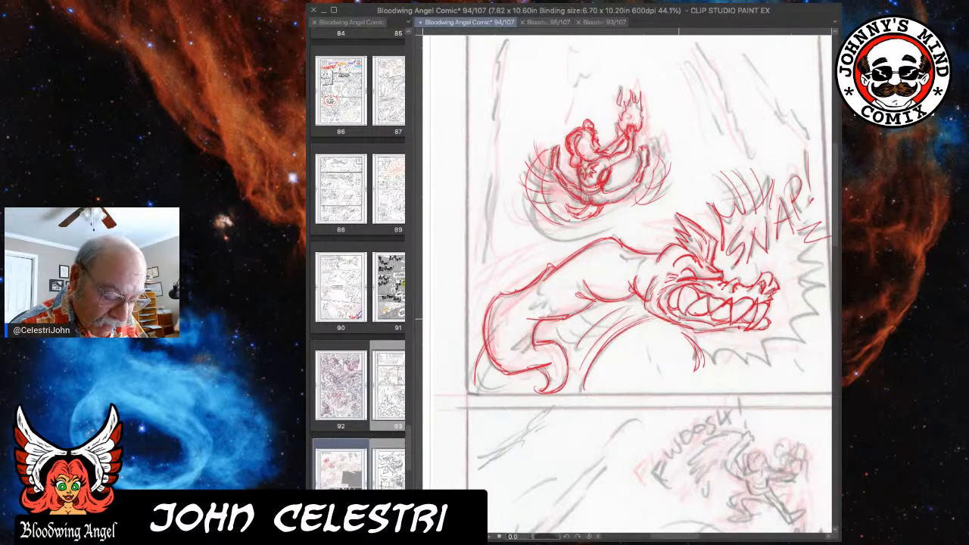
{"action": "left_click_drag", "start_coordinate": [691, 343], "coordinate": [734, 357]}
{"action": "mouse_move", "coordinate": [829, 240]}
{"action": "left_mouse_down"}
{"action": "mouse_move", "coordinate": [817, 303]}
{"action": "mouse_move", "coordinate": [828, 337]}
{"action": "left_mouse_up"}
{"action": "mouse_move", "coordinate": [728, 355]}
{"action": "left_mouse_down"}
{"action": "mouse_move", "coordinate": [758, 372]}
{"action": "mouse_move", "coordinate": [819, 350]}
{"action": "mouse_move", "coordinate": [830, 318]}
{"action": "mouse_move", "coordinate": [822, 306]}
{"action": "mouse_move", "coordinate": [807, 312]}
{"action": "left_mouse_up"}
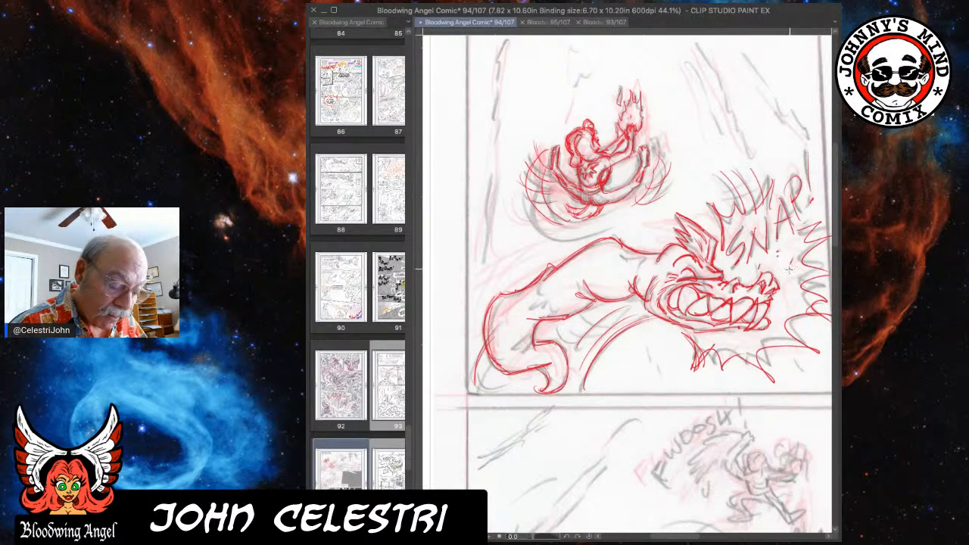
Add small red spatter marks in front of the creature's snout, above its nose and below its jaw.
{"action": "left_click_drag", "start_coordinate": [788, 296], "coordinate": [784, 300]}
{"action": "left_click_drag", "start_coordinate": [731, 335], "coordinate": [748, 339]}
{"action": "left_click_drag", "start_coordinate": [717, 335], "coordinate": [747, 343]}
{"action": "left_click_drag", "start_coordinate": [744, 235], "coordinate": [729, 250]}
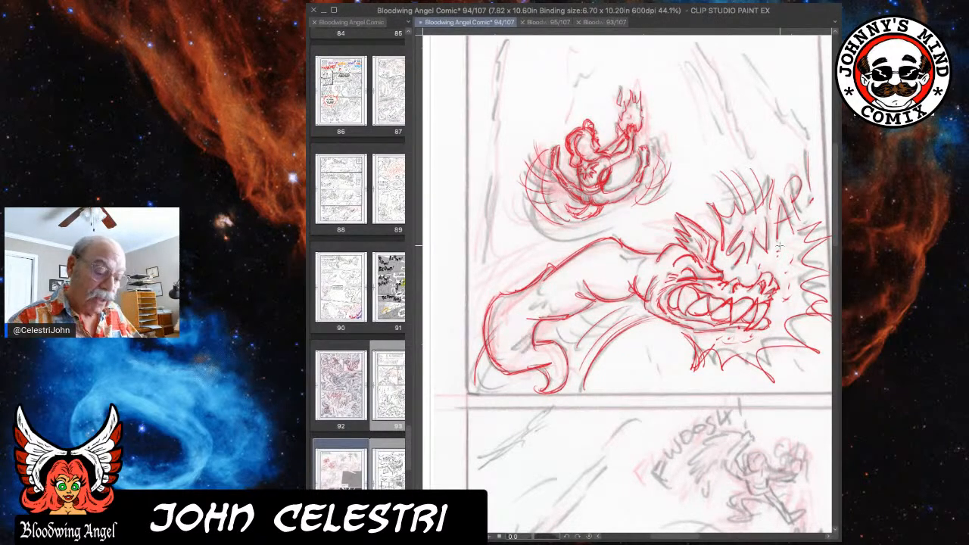
{"action": "scroll", "coordinate": [694, 309], "scroll_direction": "up", "scroll_amount": 2}
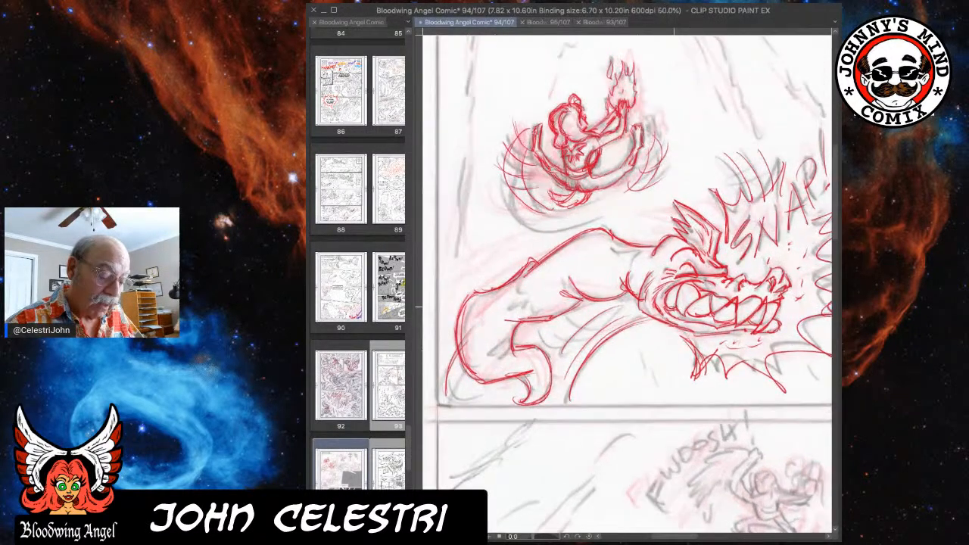
{"action": "scroll", "coordinate": [683, 310], "scroll_direction": "up", "scroll_amount": 2}
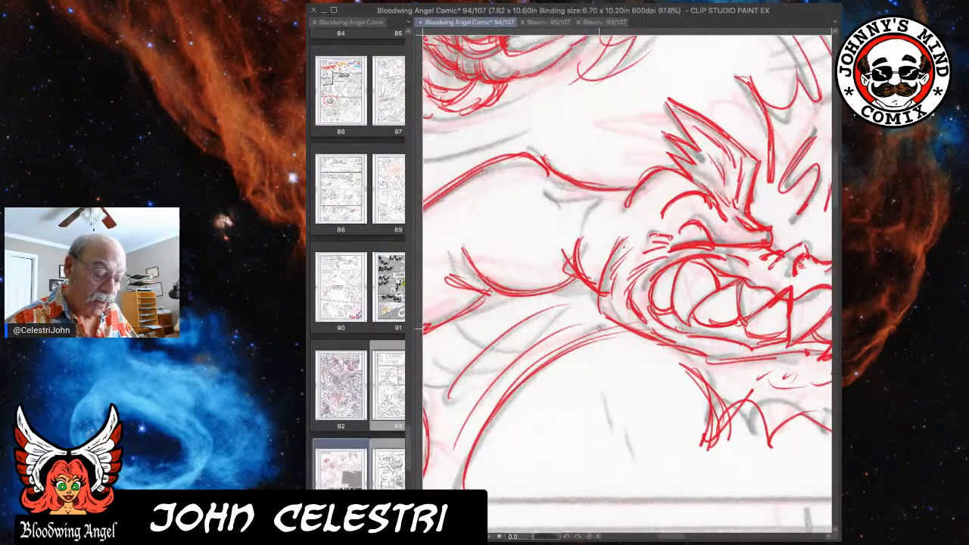
{"action": "left_click_drag", "start_coordinate": [704, 323], "coordinate": [583, 350]}
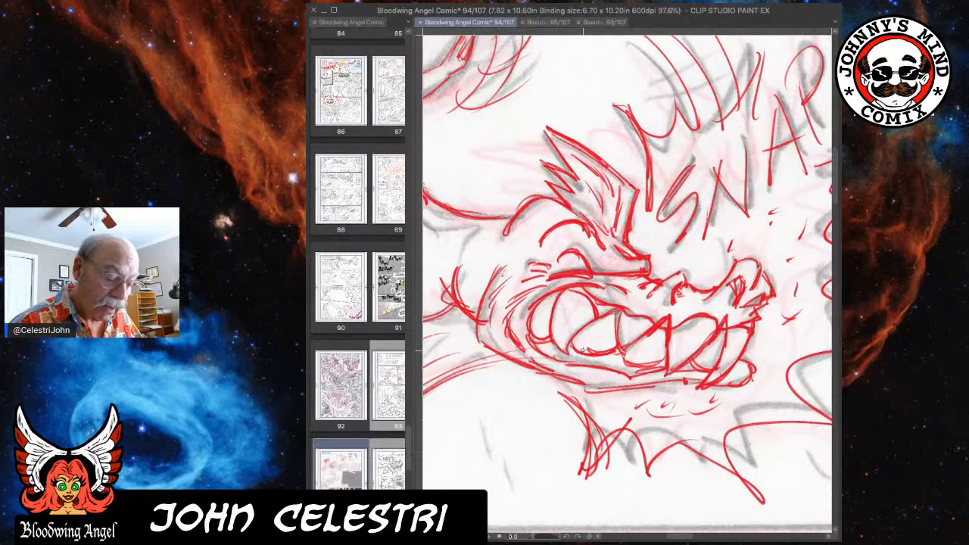
{"action": "left_click_drag", "start_coordinate": [721, 251], "coordinate": [724, 242]}
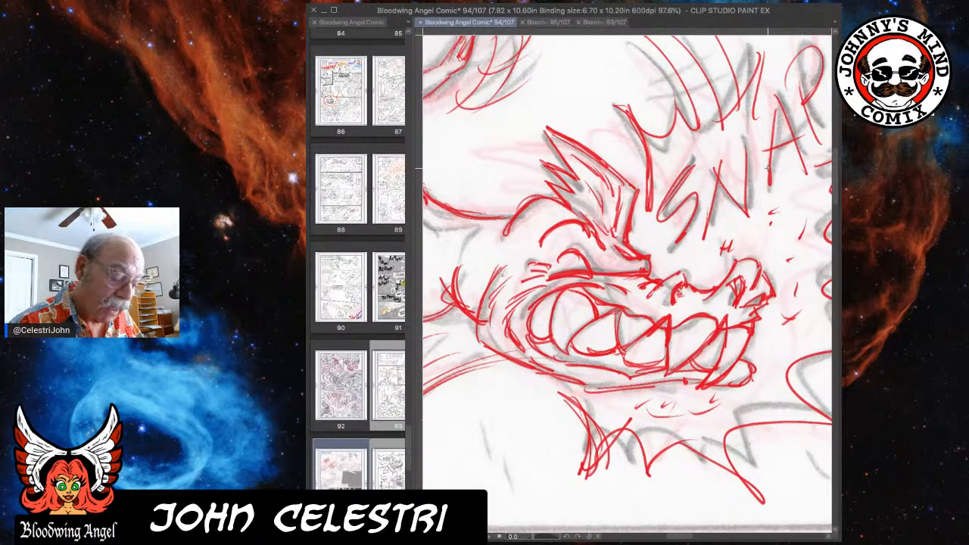
{"action": "left_click_drag", "start_coordinate": [753, 171], "coordinate": [716, 186]}
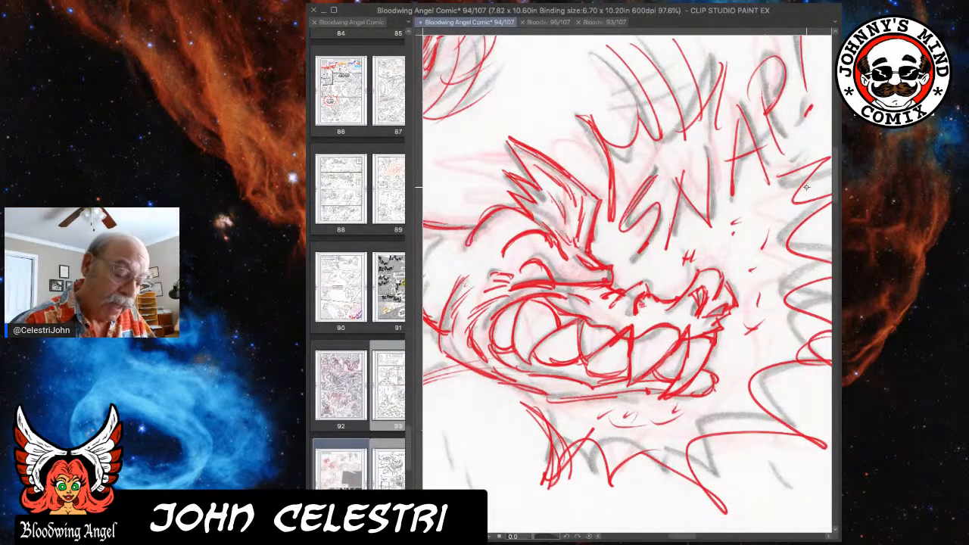
Thicken the S and N of the first panel's "SNAP!" lettering with second red strokes.
{"action": "mouse_move", "coordinate": [655, 171]}
{"action": "left_mouse_down"}
{"action": "mouse_move", "coordinate": [622, 212]}
{"action": "mouse_move", "coordinate": [621, 227]}
{"action": "mouse_move", "coordinate": [659, 205]}
{"action": "mouse_move", "coordinate": [645, 231]}
{"action": "mouse_move", "coordinate": [619, 247]}
{"action": "mouse_move", "coordinate": [641, 253]}
{"action": "left_mouse_up"}
{"action": "mouse_move", "coordinate": [655, 172]}
{"action": "left_mouse_down"}
{"action": "mouse_move", "coordinate": [629, 221]}
{"action": "mouse_move", "coordinate": [653, 234]}
{"action": "mouse_move", "coordinate": [637, 256]}
{"action": "left_mouse_up"}
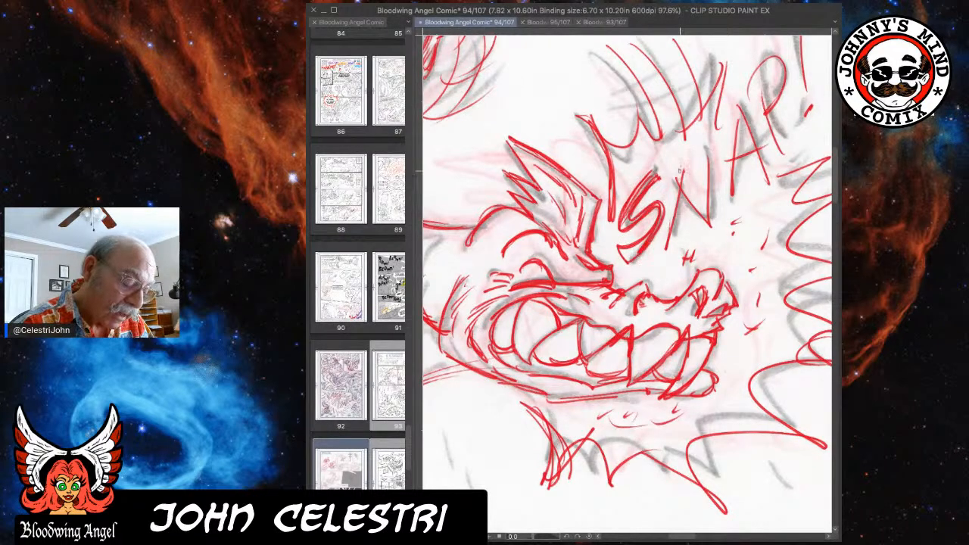
{"action": "mouse_move", "coordinate": [675, 179]}
{"action": "left_mouse_down"}
{"action": "mouse_move", "coordinate": [656, 246]}
{"action": "mouse_move", "coordinate": [664, 249]}
{"action": "left_mouse_up"}
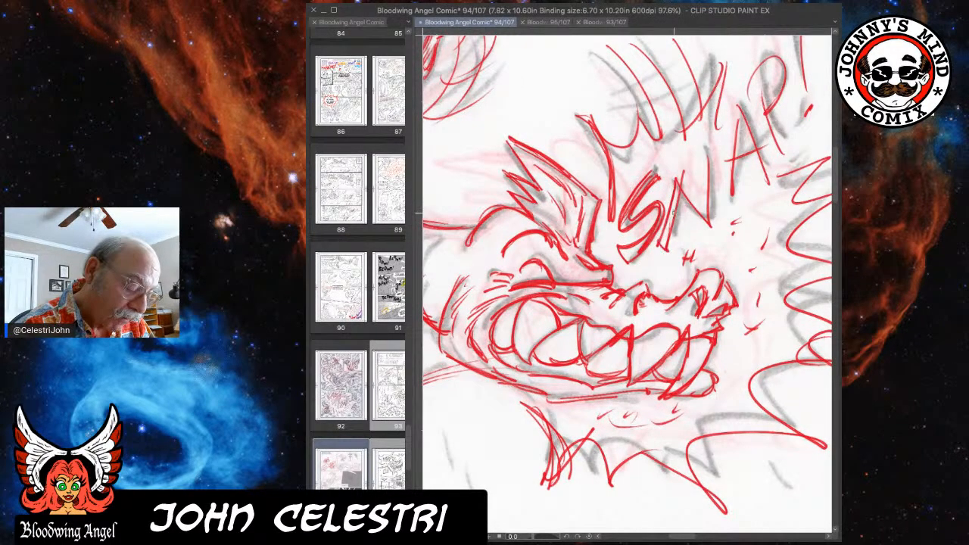
{"action": "mouse_move", "coordinate": [676, 196]}
{"action": "left_mouse_down"}
{"action": "mouse_move", "coordinate": [710, 227]}
{"action": "mouse_move", "coordinate": [706, 213]}
{"action": "left_mouse_up"}
{"action": "left_click_drag", "start_coordinate": [691, 162], "coordinate": [712, 223]}
Double the strokes of the A, P and exclamation mark in the first panel's "SNAP!" to form thick red block letters.
{"action": "mouse_move", "coordinate": [739, 106]}
{"action": "left_mouse_down"}
{"action": "mouse_move", "coordinate": [721, 174]}
{"action": "mouse_move", "coordinate": [724, 200]}
{"action": "mouse_move", "coordinate": [736, 197]}
{"action": "left_mouse_up"}
{"action": "left_click_drag", "start_coordinate": [739, 123], "coordinate": [763, 191]}
{"action": "mouse_move", "coordinate": [753, 153]}
{"action": "left_mouse_down"}
{"action": "mouse_move", "coordinate": [761, 198]}
{"action": "mouse_move", "coordinate": [776, 193]}
{"action": "left_mouse_up"}
{"action": "left_click_drag", "start_coordinate": [733, 167], "coordinate": [759, 159]}
{"action": "left_click_drag", "start_coordinate": [753, 93], "coordinate": [772, 147]}
{"action": "mouse_move", "coordinate": [750, 90]}
{"action": "left_mouse_down"}
{"action": "mouse_move", "coordinate": [793, 126]}
{"action": "mouse_move", "coordinate": [787, 152]}
{"action": "left_mouse_up"}
{"action": "left_click_drag", "start_coordinate": [769, 108], "coordinate": [787, 153]}
{"action": "mouse_move", "coordinate": [758, 82]}
{"action": "left_mouse_down"}
{"action": "mouse_move", "coordinate": [772, 116]}
{"action": "mouse_move", "coordinate": [768, 70]}
{"action": "mouse_move", "coordinate": [780, 83]}
{"action": "mouse_move", "coordinate": [767, 103]}
{"action": "mouse_move", "coordinate": [778, 58]}
{"action": "mouse_move", "coordinate": [772, 105]}
{"action": "left_mouse_up"}
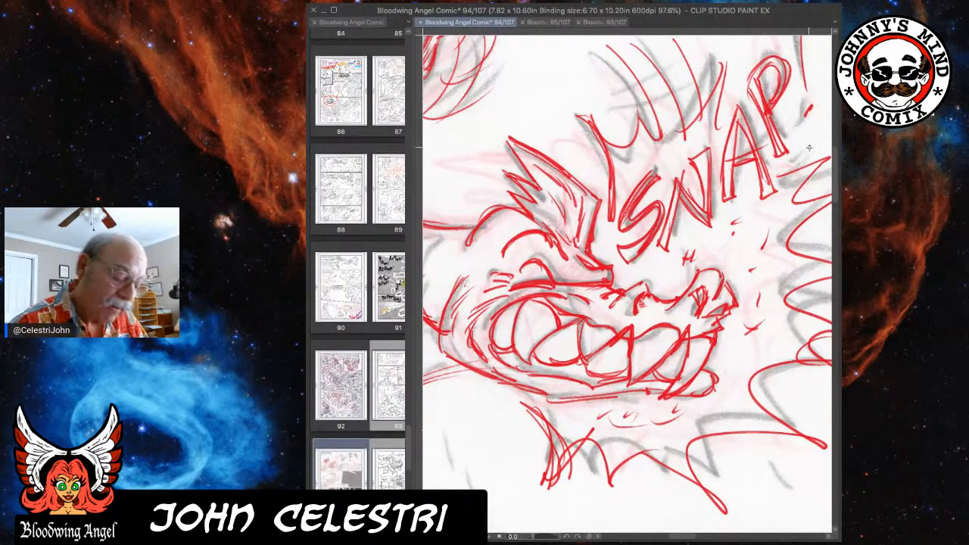
{"action": "left_click_drag", "start_coordinate": [787, 185], "coordinate": [739, 249]}
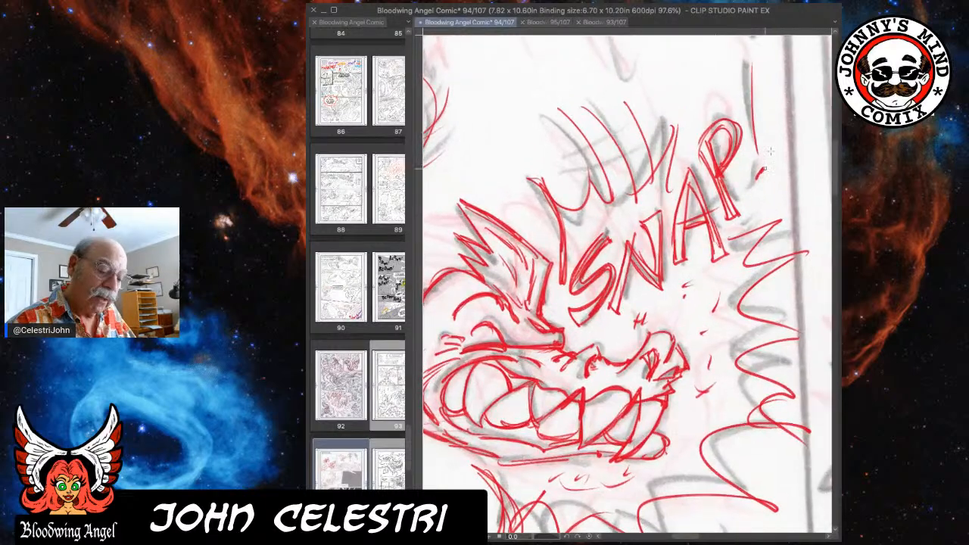
{"action": "mouse_move", "coordinate": [753, 63]}
{"action": "left_mouse_down"}
{"action": "mouse_move", "coordinate": [740, 75]}
{"action": "mouse_move", "coordinate": [763, 165]}
{"action": "left_mouse_up"}
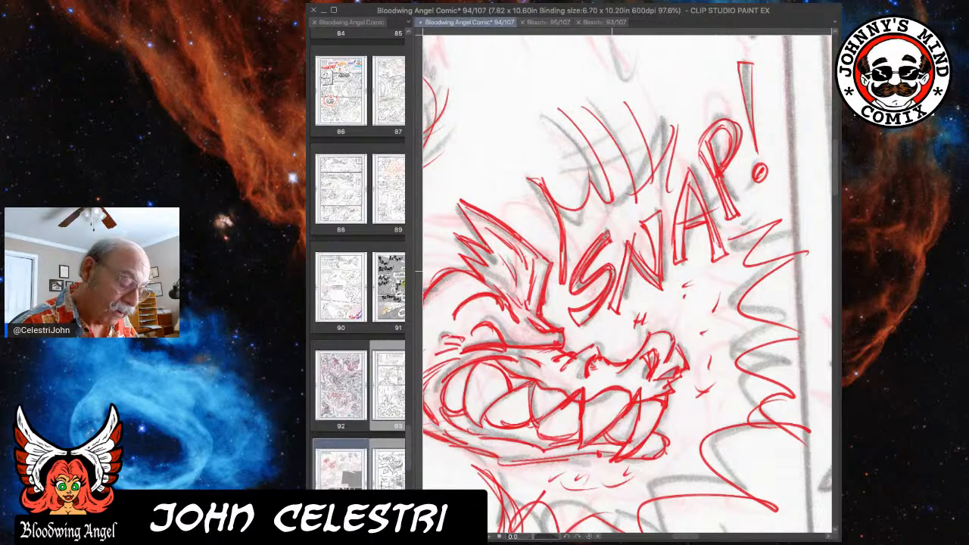
Compare the rough figure and creature in the second panel with the redrawn figure and layout of the first panel.
{"action": "scroll", "coordinate": [620, 271], "scroll_direction": "down", "scroll_amount": 5}
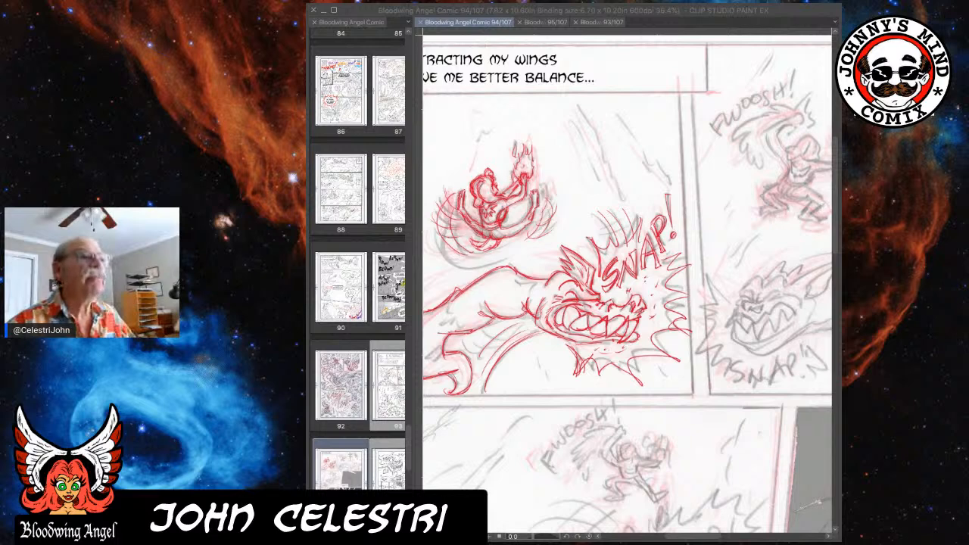
{"action": "left_click", "coordinate": [744, 276]}
{"action": "left_click_drag", "start_coordinate": [762, 268], "coordinate": [556, 306]}
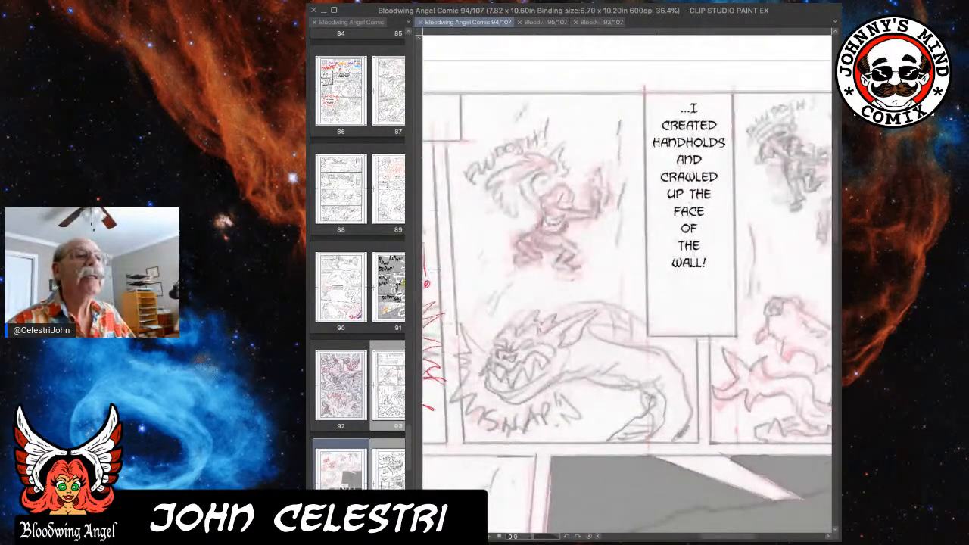
{"action": "scroll", "coordinate": [685, 228], "scroll_direction": "up", "scroll_amount": 1}
{"action": "scroll", "coordinate": [688, 227], "scroll_direction": "up", "scroll_amount": 1}
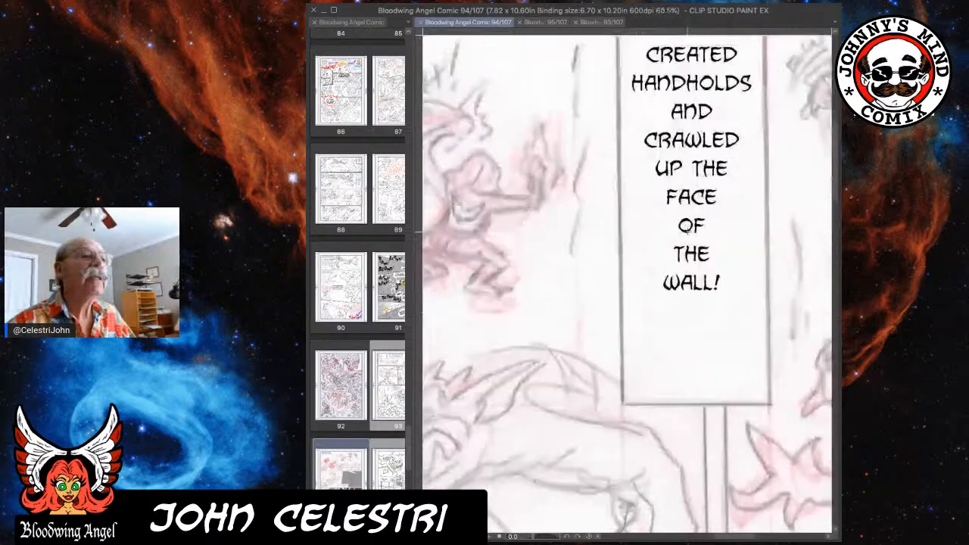
{"action": "scroll", "coordinate": [691, 225], "scroll_direction": "up", "scroll_amount": 1}
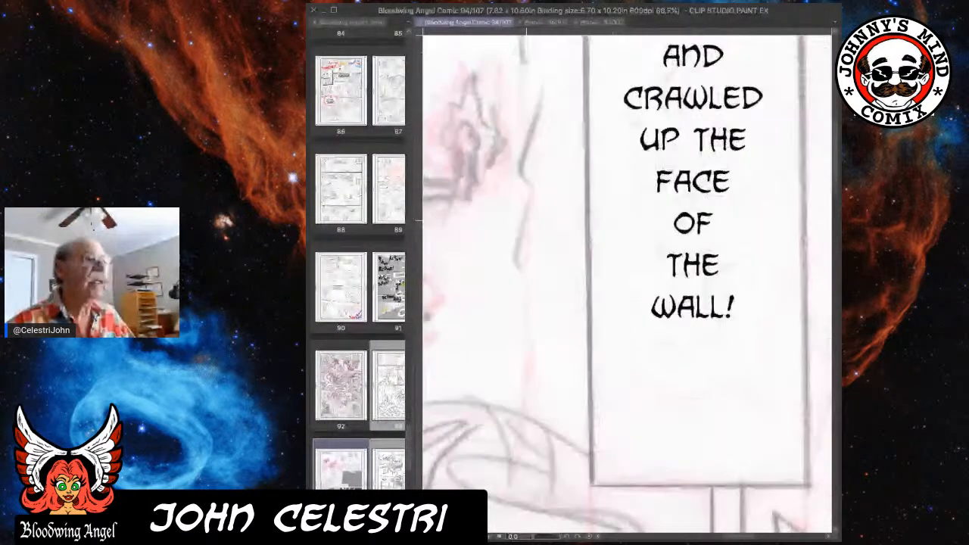
{"action": "left_click_drag", "start_coordinate": [503, 225], "coordinate": [744, 250]}
{"action": "scroll", "coordinate": [754, 240], "scroll_direction": "up", "scroll_amount": 1}
{"action": "scroll", "coordinate": [754, 239], "scroll_direction": "down", "scroll_amount": 1}
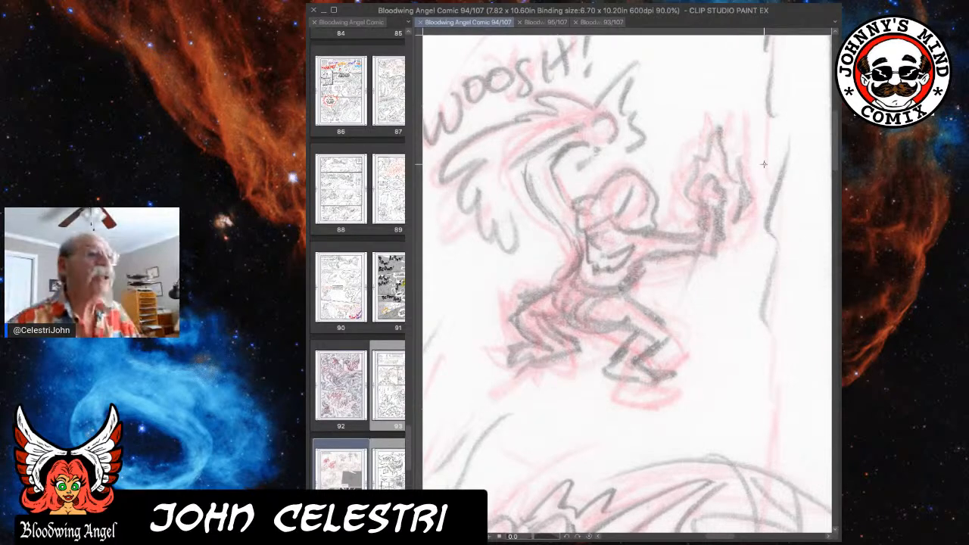
{"action": "left_click_drag", "start_coordinate": [524, 210], "coordinate": [697, 187]}
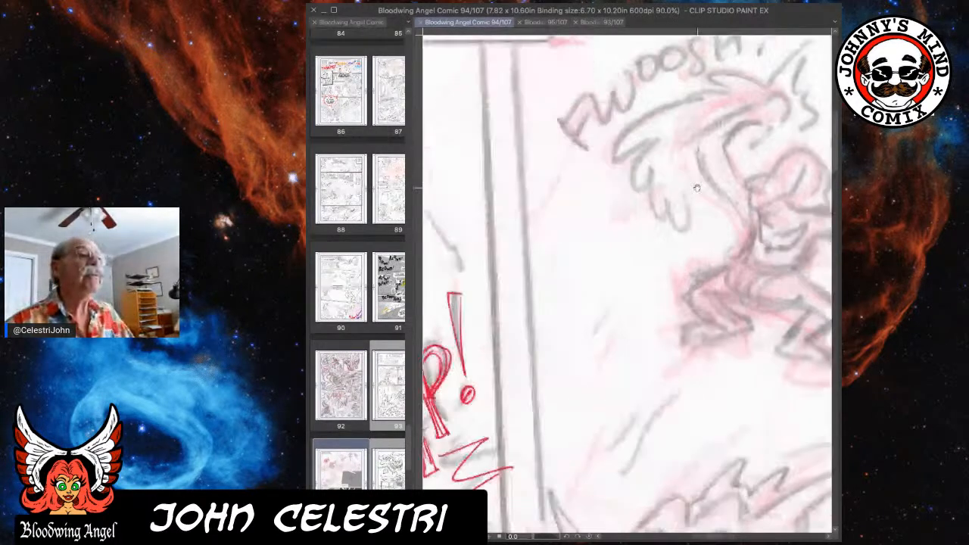
{"action": "left_click_drag", "start_coordinate": [443, 187], "coordinate": [622, 212]}
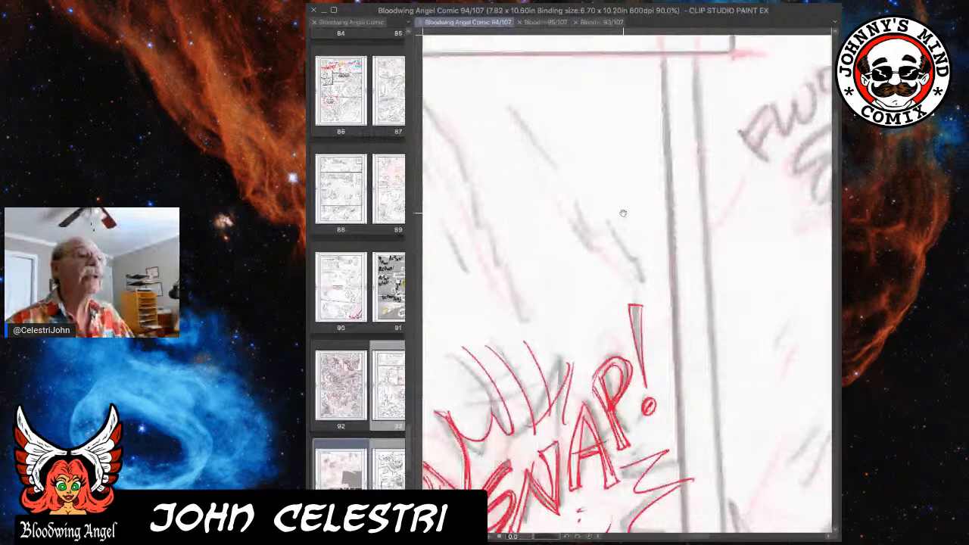
{"action": "left_click_drag", "start_coordinate": [454, 261], "coordinate": [668, 250]}
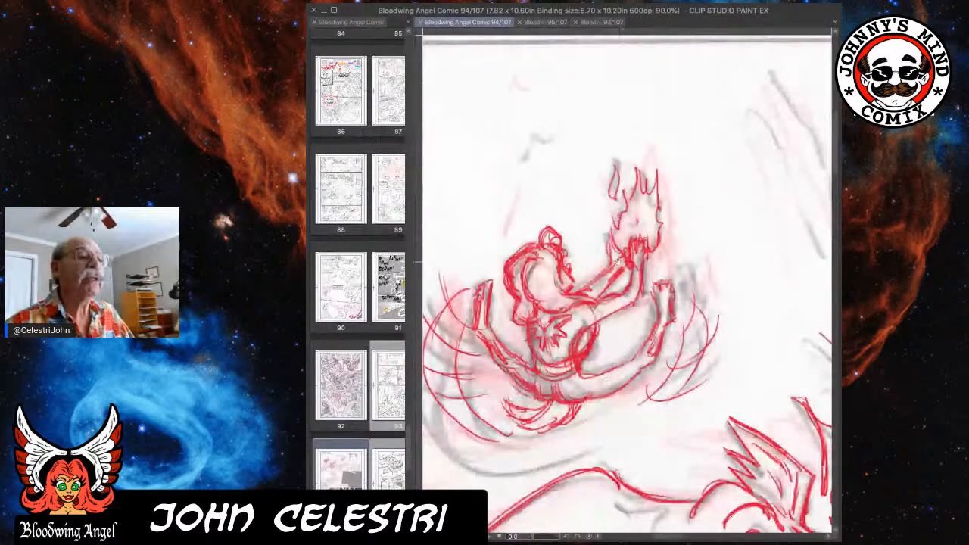
{"action": "left_click_drag", "start_coordinate": [617, 259], "coordinate": [619, 256]}
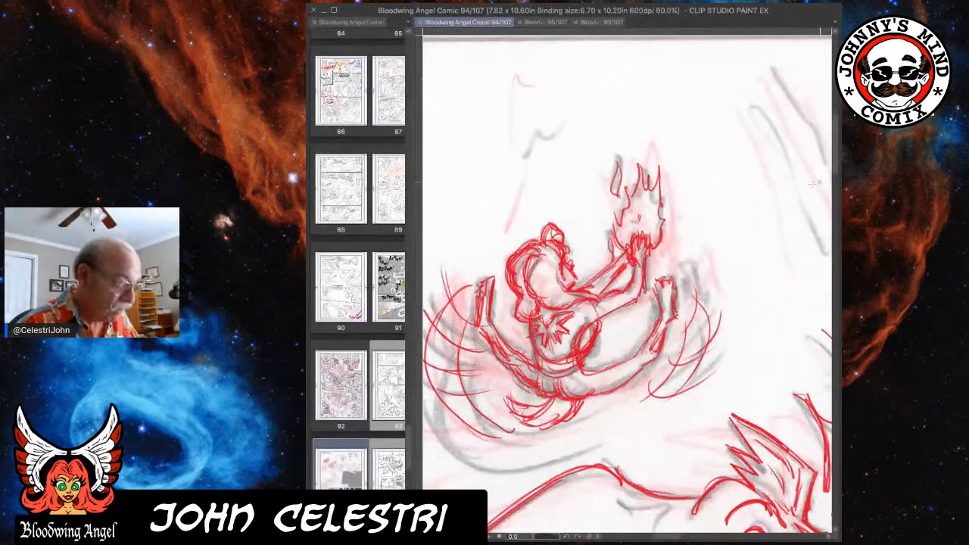
{"action": "left_click", "coordinate": [616, 250]}
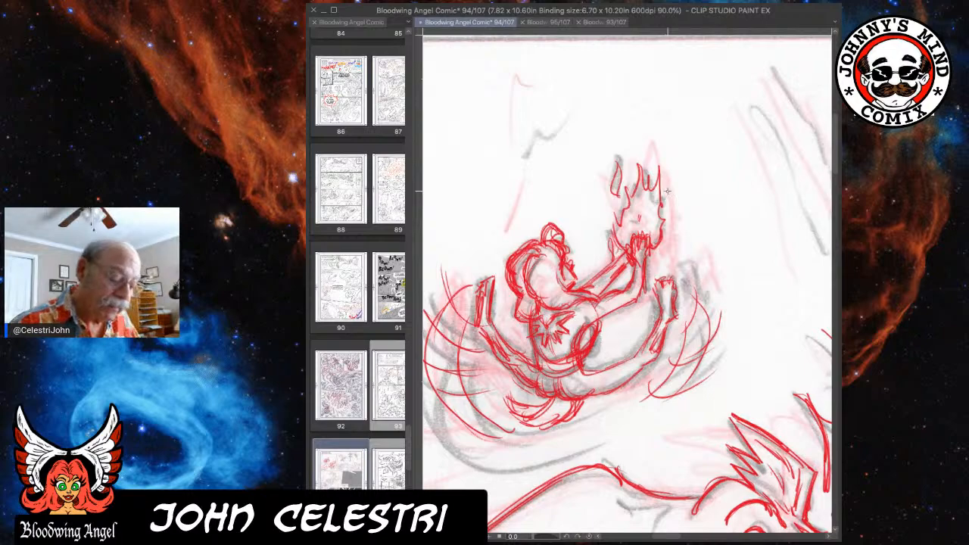
{"action": "scroll", "coordinate": [668, 191], "scroll_direction": "down", "scroll_amount": 5}
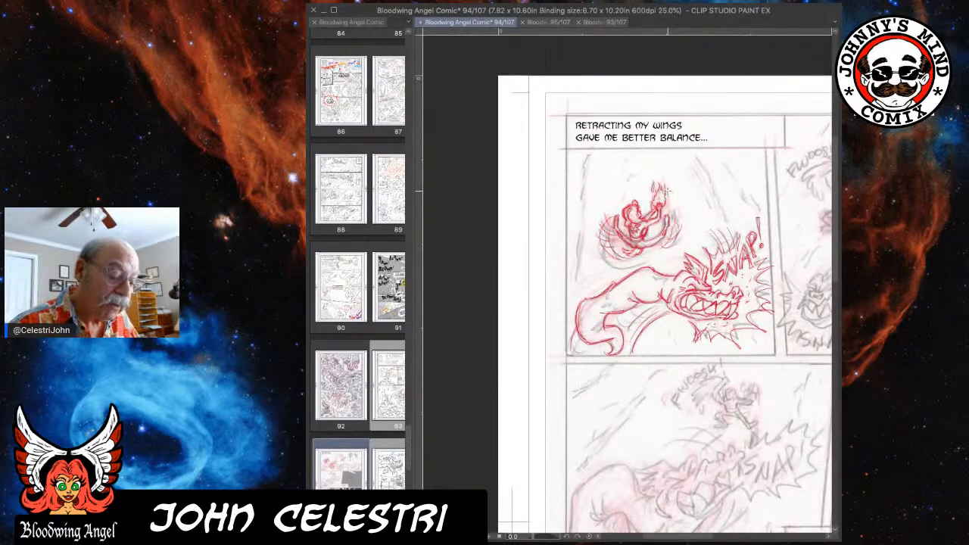
{"action": "scroll", "coordinate": [669, 191], "scroll_direction": "down", "scroll_amount": 1}
{"action": "scroll", "coordinate": [669, 190], "scroll_direction": "down", "scroll_amount": 1}
{"action": "left_click_drag", "start_coordinate": [668, 190], "coordinate": [590, 196]}
{"action": "scroll", "coordinate": [590, 196], "scroll_direction": "up", "scroll_amount": 2}
{"action": "scroll", "coordinate": [591, 196], "scroll_direction": "up", "scroll_amount": 4}
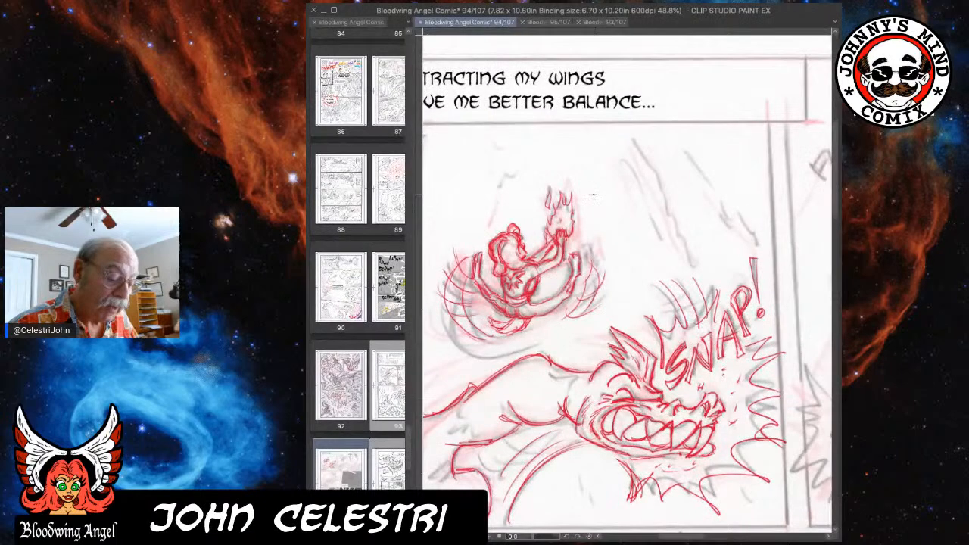
{"action": "scroll", "coordinate": [602, 197], "scroll_direction": "up", "scroll_amount": 1}
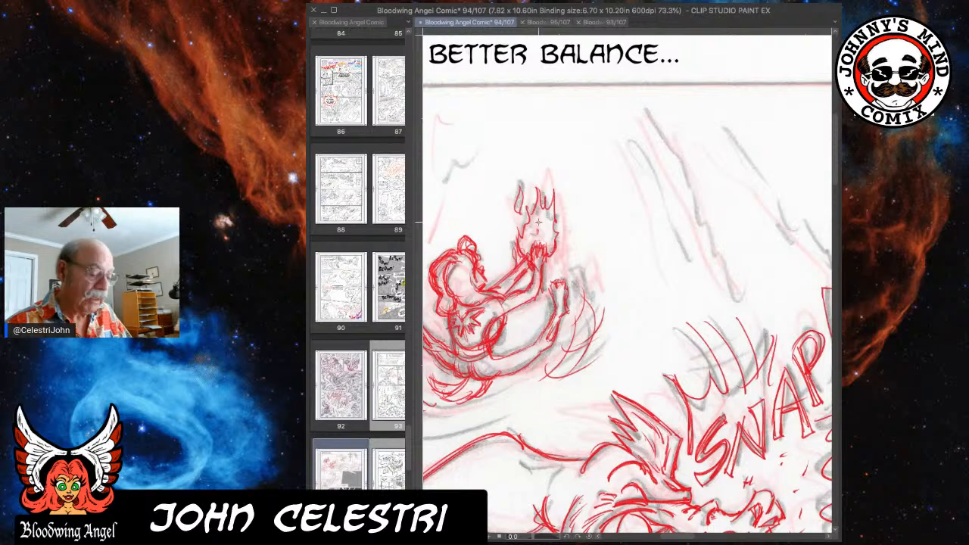
{"action": "left_click_drag", "start_coordinate": [653, 242], "coordinate": [300, 237]}
{"action": "left_click_drag", "start_coordinate": [579, 229], "coordinate": [422, 227]}
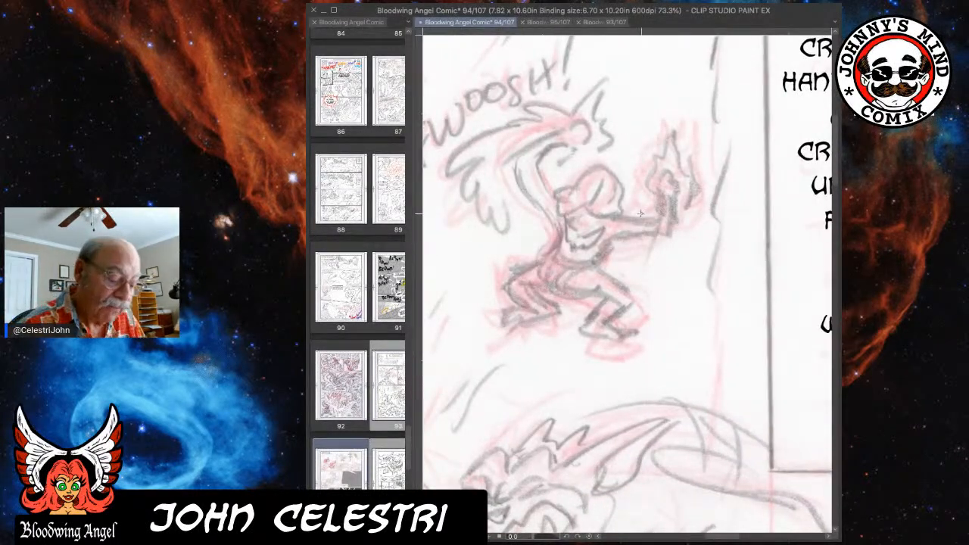
Draw the second-panel figure's extended arm, raised fist and surrounding flames in red over the rough.
{"action": "left_click_drag", "start_coordinate": [617, 217], "coordinate": [637, 219]}
{"action": "mouse_move", "coordinate": [660, 184]}
{"action": "left_mouse_down"}
{"action": "mouse_move", "coordinate": [669, 173]}
{"action": "mouse_move", "coordinate": [665, 195]}
{"action": "left_mouse_up"}
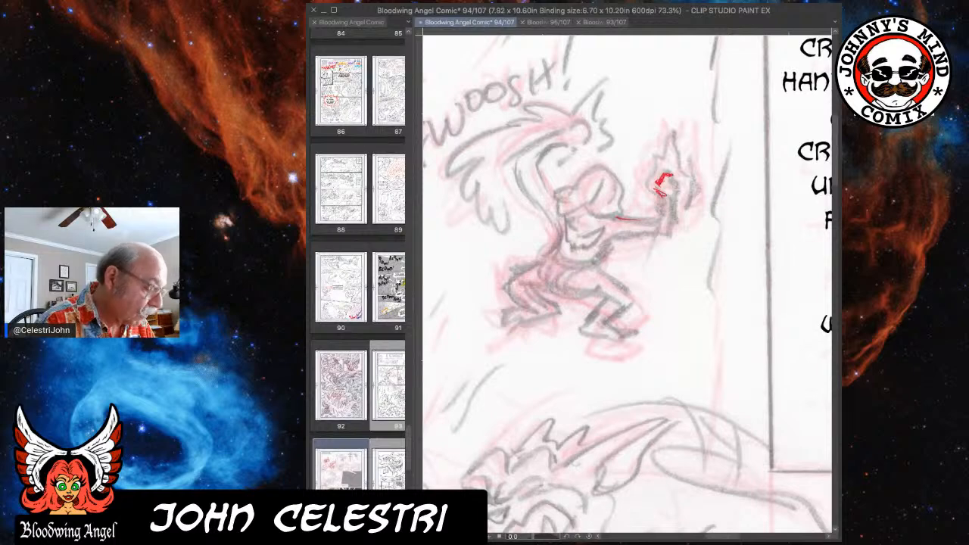
{"action": "mouse_move", "coordinate": [665, 196]}
{"action": "left_mouse_down"}
{"action": "mouse_move", "coordinate": [656, 218]}
{"action": "mouse_move", "coordinate": [664, 203]}
{"action": "left_mouse_up"}
{"action": "left_click_drag", "start_coordinate": [610, 219], "coordinate": [620, 218]}
{"action": "mouse_move", "coordinate": [602, 256]}
{"action": "left_mouse_down"}
{"action": "mouse_move", "coordinate": [637, 235]}
{"action": "mouse_move", "coordinate": [640, 220]}
{"action": "mouse_move", "coordinate": [671, 233]}
{"action": "left_mouse_up"}
{"action": "left_click_drag", "start_coordinate": [671, 200], "coordinate": [671, 230]}
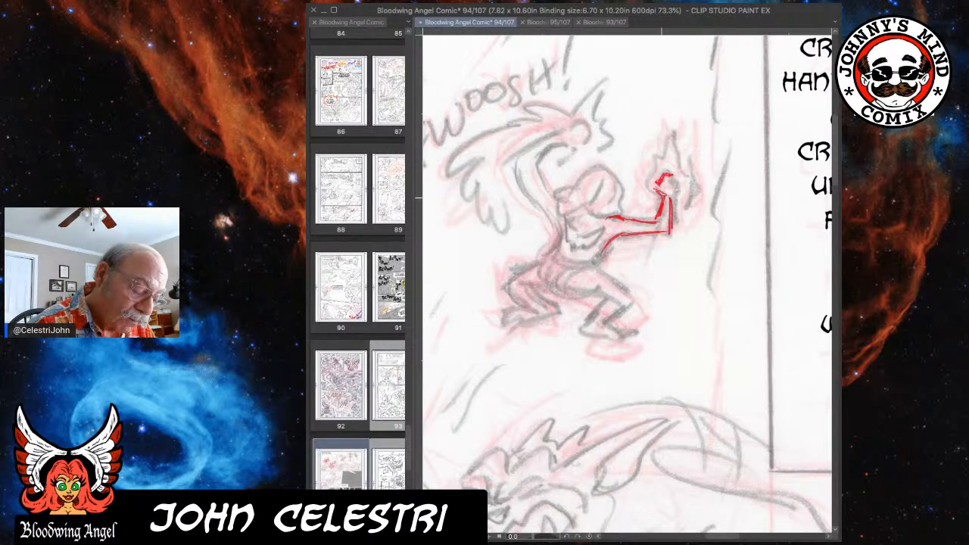
{"action": "mouse_move", "coordinate": [668, 195]}
{"action": "left_mouse_down"}
{"action": "mouse_move", "coordinate": [675, 180]}
{"action": "mouse_move", "coordinate": [644, 173]}
{"action": "mouse_move", "coordinate": [668, 130]}
{"action": "mouse_move", "coordinate": [686, 143]}
{"action": "mouse_move", "coordinate": [690, 185]}
{"action": "mouse_move", "coordinate": [677, 198]}
{"action": "mouse_move", "coordinate": [692, 163]}
{"action": "mouse_move", "coordinate": [681, 193]}
{"action": "mouse_move", "coordinate": [674, 176]}
{"action": "left_mouse_up"}
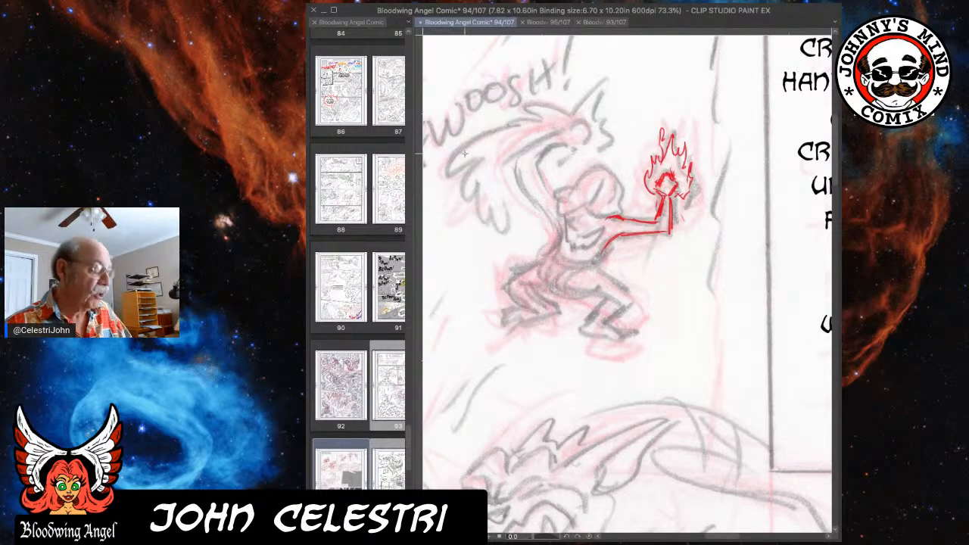
Draw the figure's overhead arm and hand in red, with burst spikes and small flying bits around the hand.
{"action": "left_click_drag", "start_coordinate": [596, 147], "coordinate": [796, 150]}
{"action": "left_click_drag", "start_coordinate": [583, 174], "coordinate": [503, 225]}
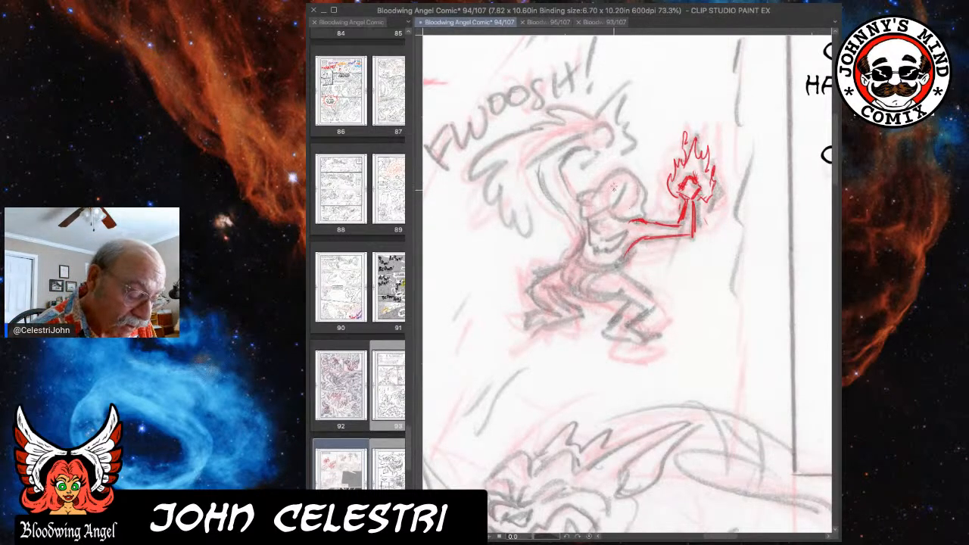
{"action": "left_click_drag", "start_coordinate": [583, 230], "coordinate": [581, 253]}
{"action": "mouse_move", "coordinate": [560, 148]}
{"action": "left_mouse_down"}
{"action": "mouse_move", "coordinate": [602, 133]}
{"action": "mouse_move", "coordinate": [587, 133]}
{"action": "mouse_move", "coordinate": [616, 95]}
{"action": "left_mouse_up"}
{"action": "mouse_move", "coordinate": [606, 130]}
{"action": "left_mouse_down"}
{"action": "mouse_move", "coordinate": [608, 140]}
{"action": "mouse_move", "coordinate": [563, 165]}
{"action": "mouse_move", "coordinate": [600, 149]}
{"action": "mouse_move", "coordinate": [603, 126]}
{"action": "mouse_move", "coordinate": [602, 149]}
{"action": "left_mouse_up"}
{"action": "left_click_drag", "start_coordinate": [628, 91], "coordinate": [611, 115]}
{"action": "mouse_move", "coordinate": [622, 115]}
{"action": "left_mouse_down"}
{"action": "mouse_move", "coordinate": [640, 97]}
{"action": "mouse_move", "coordinate": [665, 127]}
{"action": "mouse_move", "coordinate": [655, 124]}
{"action": "left_mouse_up"}
{"action": "left_click_drag", "start_coordinate": [608, 85], "coordinate": [603, 95]}
{"action": "mouse_move", "coordinate": [611, 71]}
{"action": "left_mouse_down"}
{"action": "mouse_move", "coordinate": [614, 82]}
{"action": "mouse_move", "coordinate": [621, 70]}
{"action": "left_mouse_up"}
{"action": "mouse_move", "coordinate": [626, 121]}
{"action": "left_mouse_down"}
{"action": "mouse_move", "coordinate": [637, 112]}
{"action": "mouse_move", "coordinate": [650, 131]}
{"action": "left_mouse_up"}
Add red spikes beneath the overhead hand, a pointed streak behind it, and the inner contour of the raised arm.
{"action": "left_click_drag", "start_coordinate": [604, 156], "coordinate": [660, 160]}
{"action": "mouse_move", "coordinate": [599, 116]}
{"action": "left_mouse_down"}
{"action": "mouse_move", "coordinate": [608, 95]}
{"action": "mouse_move", "coordinate": [611, 111]}
{"action": "left_mouse_up"}
{"action": "mouse_move", "coordinate": [623, 105]}
{"action": "left_mouse_down"}
{"action": "mouse_move", "coordinate": [616, 117]}
{"action": "mouse_move", "coordinate": [630, 119]}
{"action": "mouse_move", "coordinate": [626, 136]}
{"action": "left_mouse_up"}
{"action": "mouse_move", "coordinate": [625, 135]}
{"action": "left_mouse_down"}
{"action": "mouse_move", "coordinate": [636, 155]}
{"action": "mouse_move", "coordinate": [585, 162]}
{"action": "mouse_move", "coordinate": [581, 175]}
{"action": "left_mouse_up"}
{"action": "left_click_drag", "start_coordinate": [580, 176], "coordinate": [626, 160]}
{"action": "mouse_move", "coordinate": [599, 114]}
{"action": "left_mouse_down"}
{"action": "mouse_move", "coordinate": [586, 96]}
{"action": "mouse_move", "coordinate": [579, 102]}
{"action": "left_mouse_up"}
{"action": "mouse_move", "coordinate": [579, 115]}
{"action": "left_mouse_down"}
{"action": "mouse_move", "coordinate": [540, 112]}
{"action": "mouse_move", "coordinate": [550, 109]}
{"action": "left_mouse_up"}
{"action": "mouse_move", "coordinate": [548, 112]}
{"action": "left_mouse_down"}
{"action": "mouse_move", "coordinate": [574, 107]}
{"action": "mouse_move", "coordinate": [584, 120]}
{"action": "left_mouse_up"}
{"action": "left_click_drag", "start_coordinate": [573, 110], "coordinate": [542, 112]}
{"action": "mouse_move", "coordinate": [567, 146]}
{"action": "left_mouse_down"}
{"action": "mouse_move", "coordinate": [546, 154]}
{"action": "mouse_move", "coordinate": [573, 151]}
{"action": "mouse_move", "coordinate": [570, 192]}
{"action": "mouse_move", "coordinate": [585, 200]}
{"action": "left_mouse_up"}
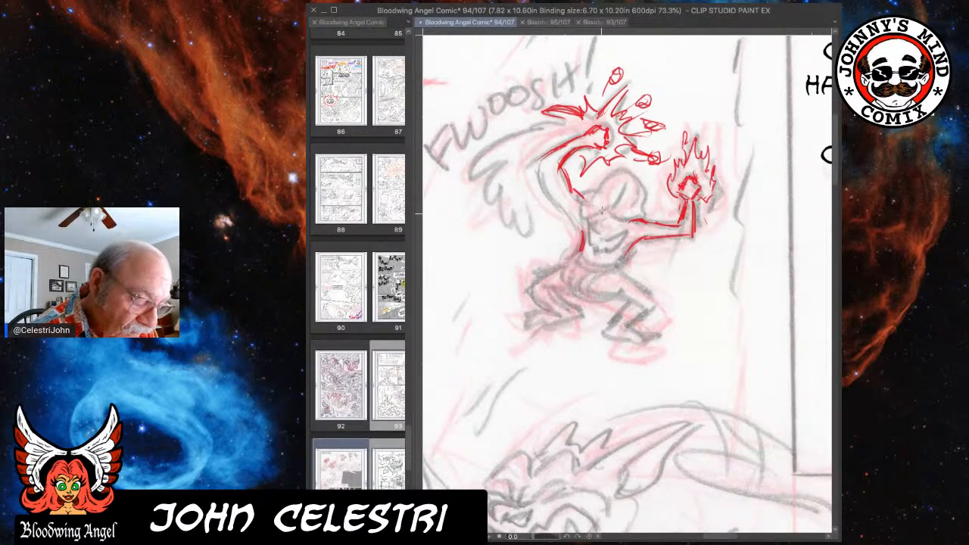
Draw the outer edge of the figure's raised arm and back, and outline the rounded head and hair in red.
{"action": "left_click_drag", "start_coordinate": [546, 161], "coordinate": [586, 242]}
{"action": "left_click_drag", "start_coordinate": [562, 208], "coordinate": [581, 232]}
{"action": "left_click_drag", "start_coordinate": [548, 171], "coordinate": [584, 233]}
{"action": "mouse_move", "coordinate": [543, 153]}
{"action": "left_mouse_down"}
{"action": "mouse_move", "coordinate": [585, 242]}
{"action": "mouse_move", "coordinate": [587, 229]}
{"action": "mouse_move", "coordinate": [584, 251]}
{"action": "left_mouse_up"}
{"action": "mouse_move", "coordinate": [583, 194]}
{"action": "left_mouse_down"}
{"action": "mouse_move", "coordinate": [588, 212]}
{"action": "mouse_move", "coordinate": [610, 215]}
{"action": "mouse_move", "coordinate": [615, 174]}
{"action": "mouse_move", "coordinate": [634, 171]}
{"action": "left_mouse_up"}
{"action": "mouse_move", "coordinate": [624, 182]}
{"action": "left_mouse_down"}
{"action": "mouse_move", "coordinate": [634, 173]}
{"action": "mouse_move", "coordinate": [630, 187]}
{"action": "mouse_move", "coordinate": [613, 178]}
{"action": "mouse_move", "coordinate": [630, 171]}
{"action": "left_mouse_up"}
{"action": "mouse_move", "coordinate": [623, 180]}
{"action": "left_mouse_down"}
{"action": "mouse_move", "coordinate": [634, 172]}
{"action": "mouse_move", "coordinate": [598, 177]}
{"action": "mouse_move", "coordinate": [640, 187]}
{"action": "mouse_move", "coordinate": [640, 212]}
{"action": "mouse_move", "coordinate": [621, 210]}
{"action": "mouse_move", "coordinate": [627, 226]}
{"action": "mouse_move", "coordinate": [649, 208]}
{"action": "left_mouse_up"}
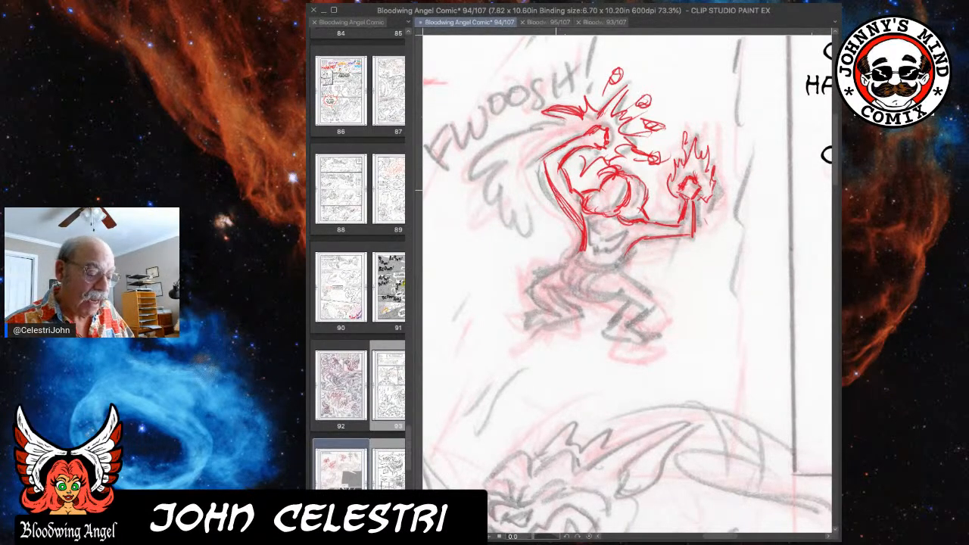
Draw the second-panel figure's curved hips, center torso line, waist and rear thigh in red, using the first-panel figure as reference.
{"action": "left_click_drag", "start_coordinate": [559, 188], "coordinate": [687, 186]}
{"action": "mouse_move", "coordinate": [503, 177]}
{"action": "left_mouse_down"}
{"action": "mouse_move", "coordinate": [638, 178]}
{"action": "mouse_move", "coordinate": [600, 186]}
{"action": "mouse_move", "coordinate": [685, 173]}
{"action": "left_mouse_up"}
{"action": "left_click_drag", "start_coordinate": [545, 241], "coordinate": [553, 236]}
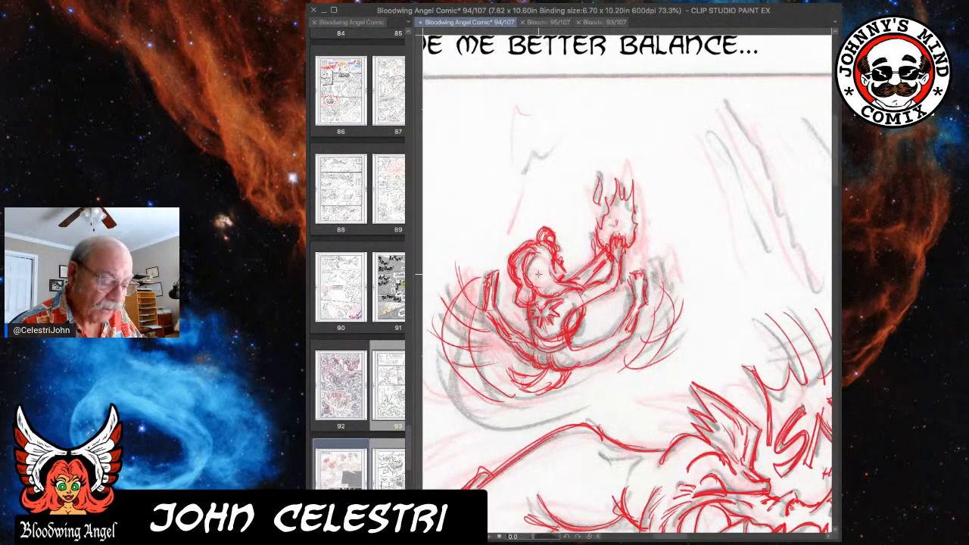
{"action": "left_click_drag", "start_coordinate": [772, 254], "coordinate": [686, 257]}
{"action": "left_click_drag", "start_coordinate": [829, 243], "coordinate": [569, 277]}
{"action": "left_click_drag", "start_coordinate": [758, 271], "coordinate": [624, 272]}
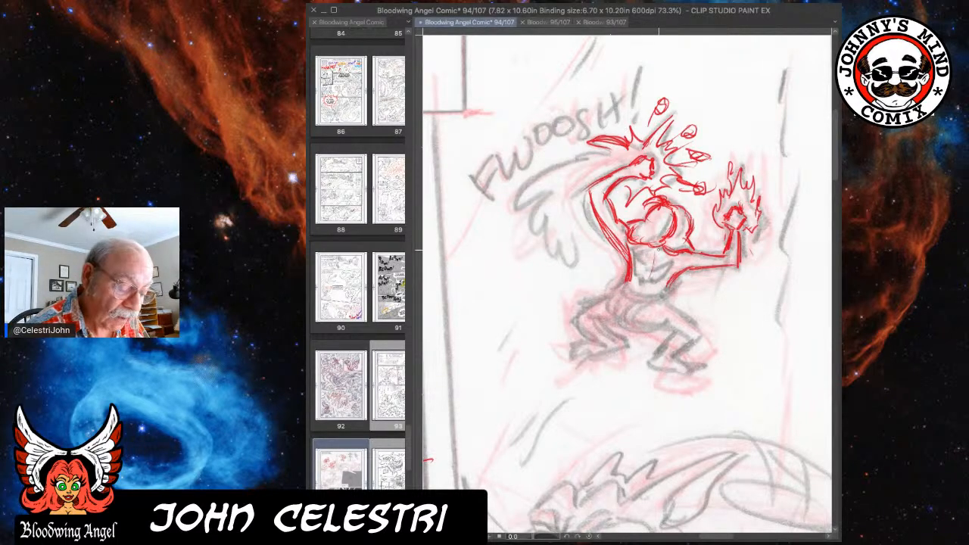
{"action": "mouse_move", "coordinate": [625, 318]}
{"action": "left_mouse_down"}
{"action": "mouse_move", "coordinate": [653, 306]}
{"action": "mouse_move", "coordinate": [622, 325]}
{"action": "mouse_move", "coordinate": [651, 323]}
{"action": "mouse_move", "coordinate": [642, 326]}
{"action": "mouse_move", "coordinate": [648, 310]}
{"action": "left_mouse_up"}
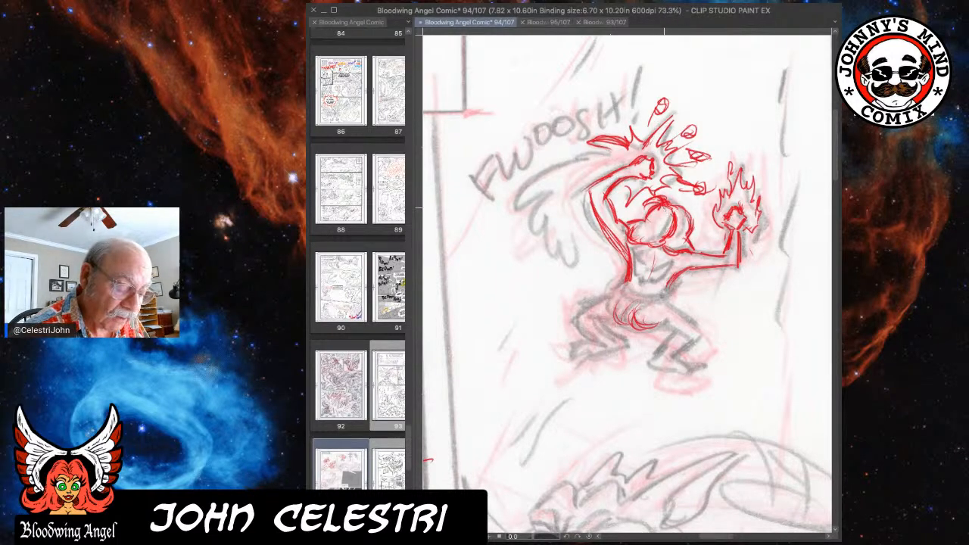
{"action": "mouse_move", "coordinate": [656, 253]}
{"action": "left_mouse_down"}
{"action": "mouse_move", "coordinate": [636, 308]}
{"action": "mouse_move", "coordinate": [684, 311]}
{"action": "mouse_move", "coordinate": [663, 301]}
{"action": "left_mouse_up"}
{"action": "mouse_move", "coordinate": [631, 266]}
{"action": "left_mouse_down"}
{"action": "mouse_move", "coordinate": [622, 289]}
{"action": "mouse_move", "coordinate": [572, 305]}
{"action": "mouse_move", "coordinate": [581, 312]}
{"action": "left_mouse_up"}
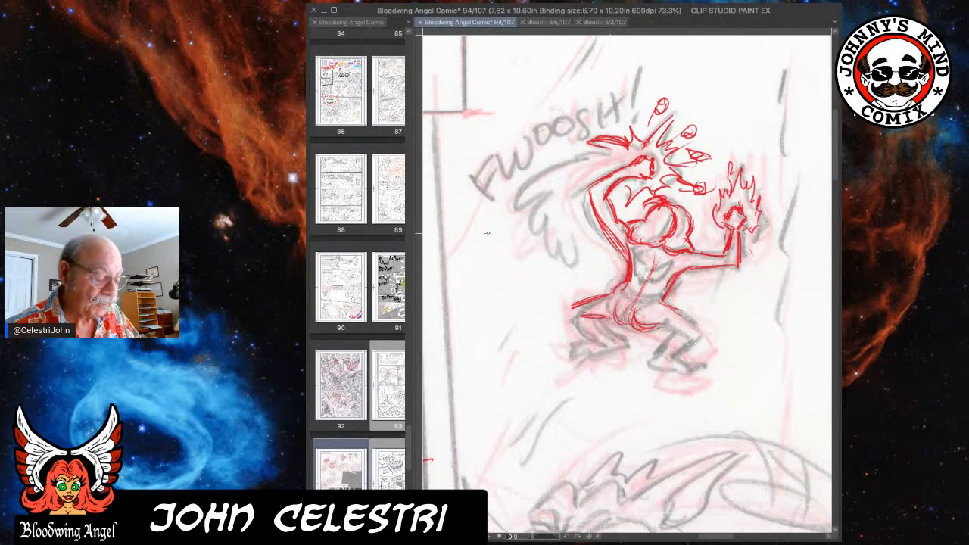
Draw both bent legs and feet of the crouching second-panel figure in red over the rough.
{"action": "left_click_drag", "start_coordinate": [549, 212], "coordinate": [710, 169]}
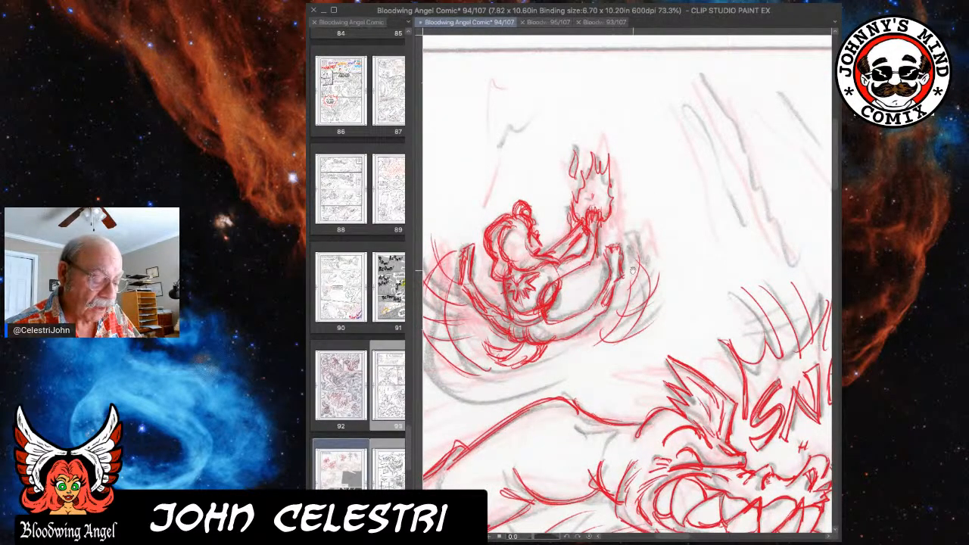
{"action": "left_click_drag", "start_coordinate": [705, 248], "coordinate": [535, 237]}
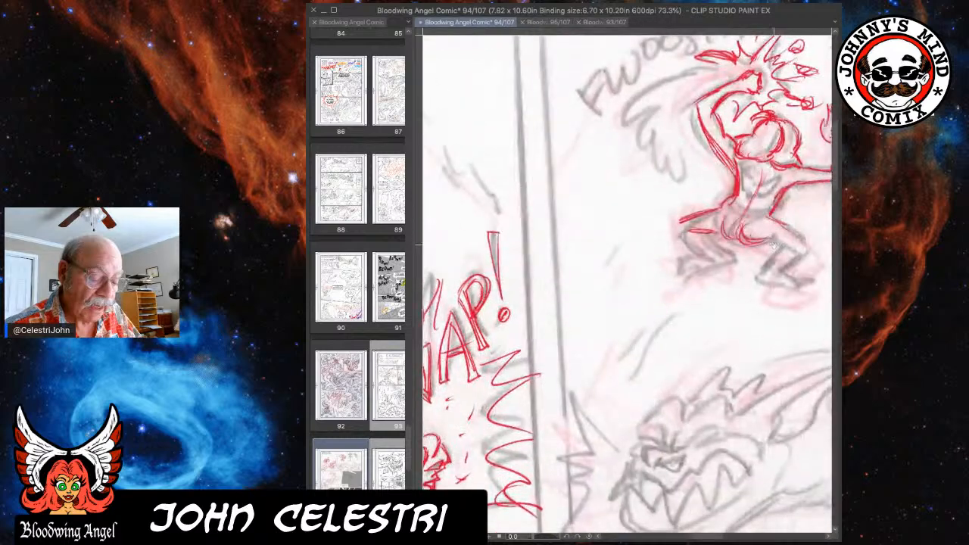
{"action": "left_click_drag", "start_coordinate": [670, 239], "coordinate": [533, 232]}
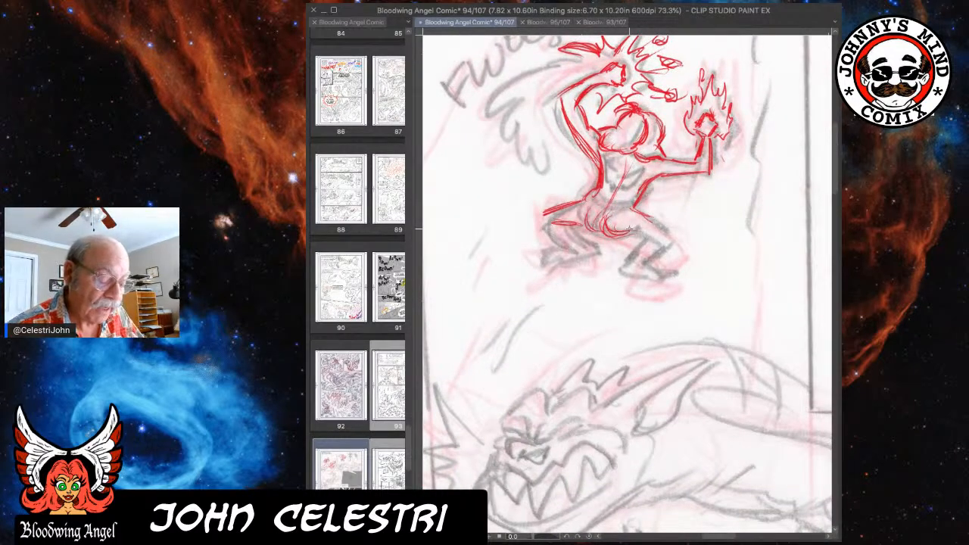
{"action": "mouse_move", "coordinate": [558, 216]}
{"action": "left_mouse_down"}
{"action": "mouse_move", "coordinate": [539, 215]}
{"action": "mouse_move", "coordinate": [553, 236]}
{"action": "mouse_move", "coordinate": [579, 246]}
{"action": "mouse_move", "coordinate": [579, 238]}
{"action": "mouse_move", "coordinate": [583, 255]}
{"action": "mouse_move", "coordinate": [592, 245]}
{"action": "mouse_move", "coordinate": [564, 258]}
{"action": "mouse_move", "coordinate": [592, 252]}
{"action": "mouse_move", "coordinate": [555, 246]}
{"action": "mouse_move", "coordinate": [546, 262]}
{"action": "mouse_move", "coordinate": [571, 256]}
{"action": "left_mouse_up"}
{"action": "mouse_move", "coordinate": [633, 231]}
{"action": "left_mouse_down"}
{"action": "mouse_move", "coordinate": [657, 236]}
{"action": "mouse_move", "coordinate": [663, 218]}
{"action": "mouse_move", "coordinate": [677, 216]}
{"action": "mouse_move", "coordinate": [666, 232]}
{"action": "left_mouse_up"}
{"action": "mouse_move", "coordinate": [645, 227]}
{"action": "left_mouse_down"}
{"action": "mouse_move", "coordinate": [683, 224]}
{"action": "mouse_move", "coordinate": [681, 238]}
{"action": "mouse_move", "coordinate": [617, 251]}
{"action": "mouse_move", "coordinate": [637, 277]}
{"action": "mouse_move", "coordinate": [639, 259]}
{"action": "left_mouse_up"}
{"action": "left_click_drag", "start_coordinate": [677, 228], "coordinate": [650, 241]}
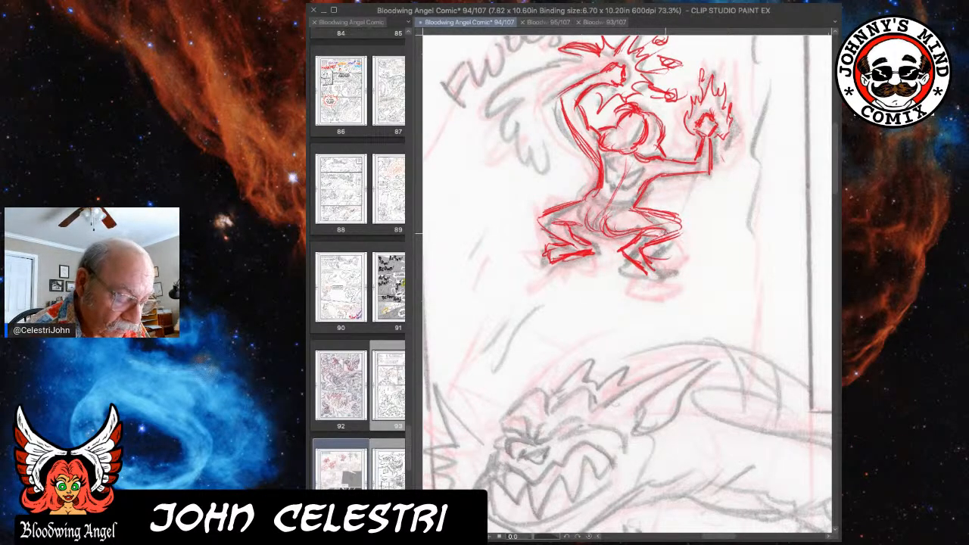
Refine the figure's hip and thigh contours in red and erase the red lines of the leg beneath the flaming hand.
{"action": "left_click_drag", "start_coordinate": [610, 213], "coordinate": [598, 237]}
{"action": "left_click_drag", "start_coordinate": [583, 197], "coordinate": [552, 211]}
{"action": "left_click_drag", "start_coordinate": [643, 195], "coordinate": [629, 212]}
{"action": "mouse_move", "coordinate": [630, 165]}
{"action": "left_mouse_down"}
{"action": "mouse_move", "coordinate": [618, 197]}
{"action": "mouse_move", "coordinate": [675, 238]}
{"action": "mouse_move", "coordinate": [658, 246]}
{"action": "left_mouse_up"}
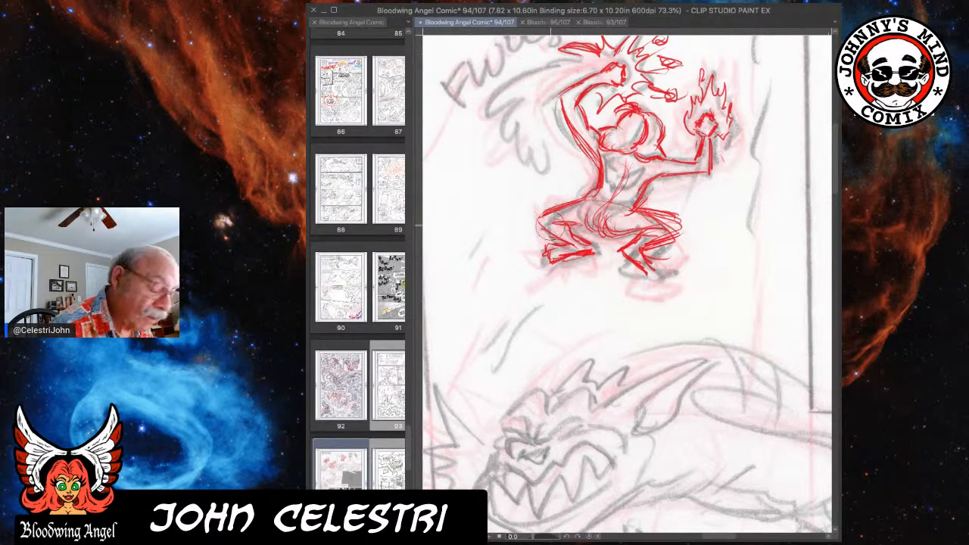
{"action": "mouse_move", "coordinate": [642, 207]}
{"action": "left_mouse_down"}
{"action": "mouse_move", "coordinate": [663, 231]}
{"action": "mouse_move", "coordinate": [619, 231]}
{"action": "mouse_move", "coordinate": [669, 250]}
{"action": "mouse_move", "coordinate": [614, 250]}
{"action": "mouse_move", "coordinate": [650, 248]}
{"action": "left_mouse_up"}
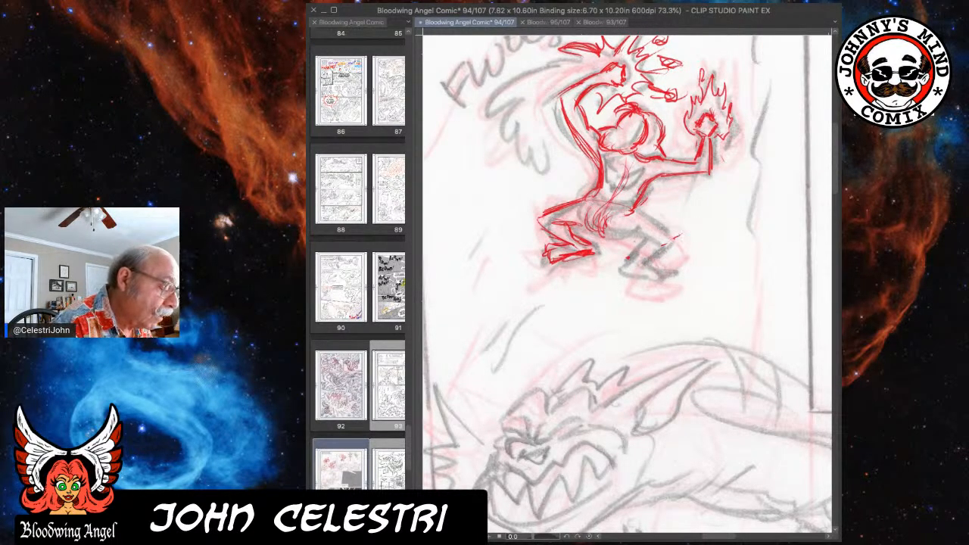
Redraw the leg and foot beneath the flaming hand in red, and rework the opposite bent leg and its foot.
{"action": "left_click_drag", "start_coordinate": [642, 217], "coordinate": [669, 240]}
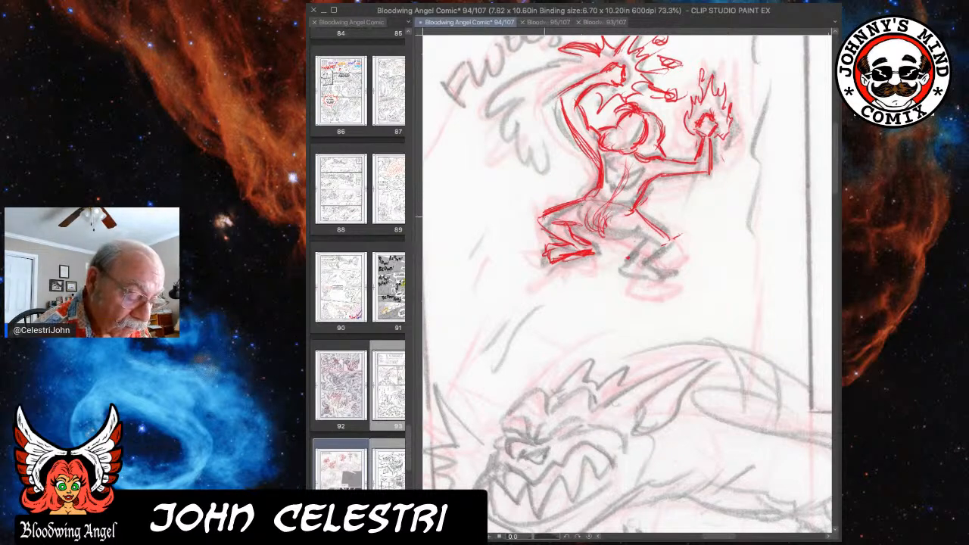
{"action": "mouse_move", "coordinate": [609, 234]}
{"action": "left_mouse_down"}
{"action": "mouse_move", "coordinate": [675, 249]}
{"action": "mouse_move", "coordinate": [625, 274]}
{"action": "mouse_move", "coordinate": [636, 284]}
{"action": "mouse_move", "coordinate": [653, 272]}
{"action": "mouse_move", "coordinate": [630, 283]}
{"action": "mouse_move", "coordinate": [653, 290]}
{"action": "mouse_move", "coordinate": [664, 279]}
{"action": "mouse_move", "coordinate": [661, 288]}
{"action": "left_mouse_up"}
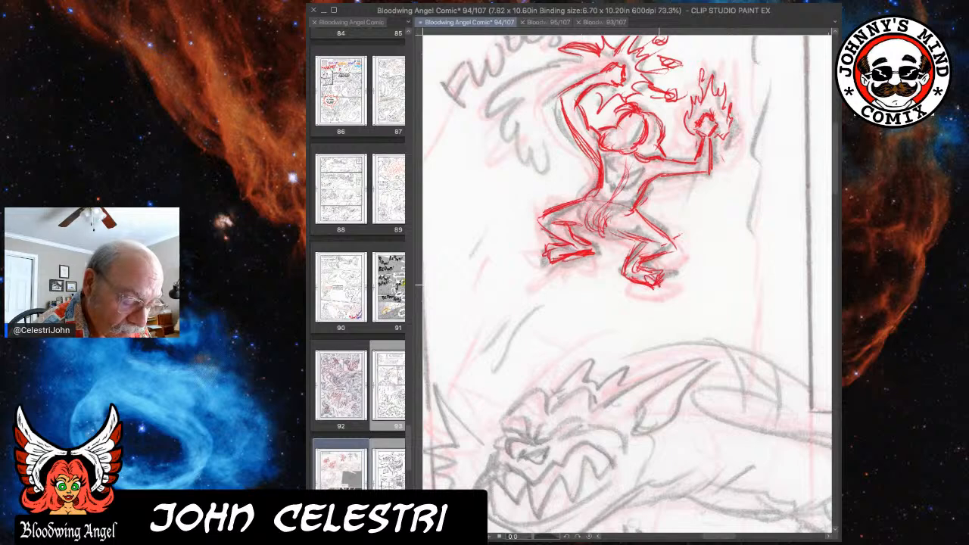
{"action": "mouse_move", "coordinate": [587, 207]}
{"action": "left_mouse_down"}
{"action": "mouse_move", "coordinate": [594, 226]}
{"action": "mouse_move", "coordinate": [546, 200]}
{"action": "mouse_move", "coordinate": [535, 209]}
{"action": "mouse_move", "coordinate": [548, 224]}
{"action": "mouse_move", "coordinate": [545, 199]}
{"action": "mouse_move", "coordinate": [536, 236]}
{"action": "mouse_move", "coordinate": [573, 250]}
{"action": "mouse_move", "coordinate": [536, 242]}
{"action": "mouse_move", "coordinate": [534, 254]}
{"action": "left_mouse_up"}
{"action": "mouse_move", "coordinate": [533, 250]}
{"action": "left_mouse_down"}
{"action": "mouse_move", "coordinate": [566, 257]}
{"action": "mouse_move", "coordinate": [578, 245]}
{"action": "left_mouse_up"}
{"action": "left_click_drag", "start_coordinate": [542, 198], "coordinate": [594, 194]}
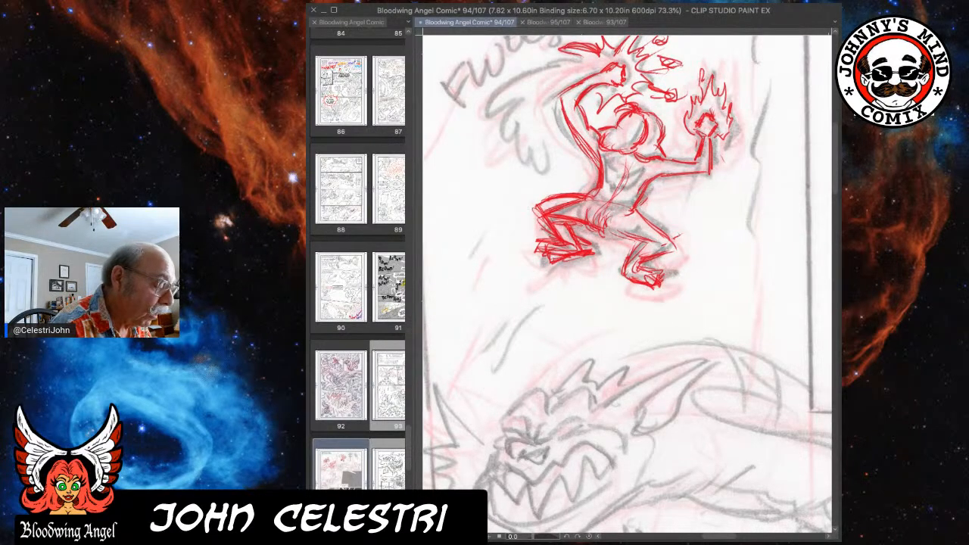
{"action": "mouse_move", "coordinate": [585, 220]}
{"action": "left_mouse_down"}
{"action": "mouse_move", "coordinate": [563, 212]}
{"action": "mouse_move", "coordinate": [591, 227]}
{"action": "mouse_move", "coordinate": [591, 244]}
{"action": "mouse_move", "coordinate": [581, 241]}
{"action": "mouse_move", "coordinate": [581, 271]}
{"action": "mouse_move", "coordinate": [564, 253]}
{"action": "left_mouse_up"}
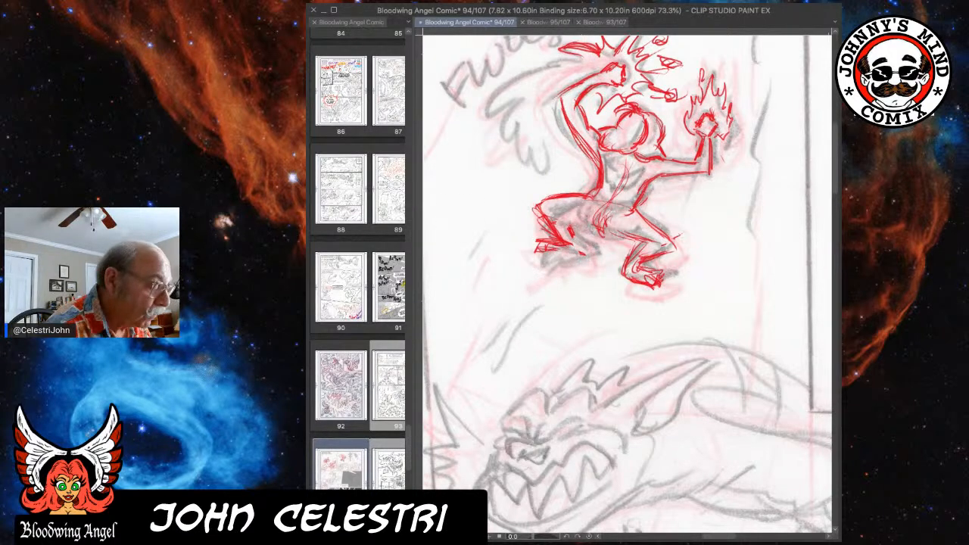
{"action": "mouse_move", "coordinate": [570, 218]}
{"action": "left_mouse_down"}
{"action": "mouse_move", "coordinate": [599, 228]}
{"action": "mouse_move", "coordinate": [570, 231]}
{"action": "left_mouse_up"}
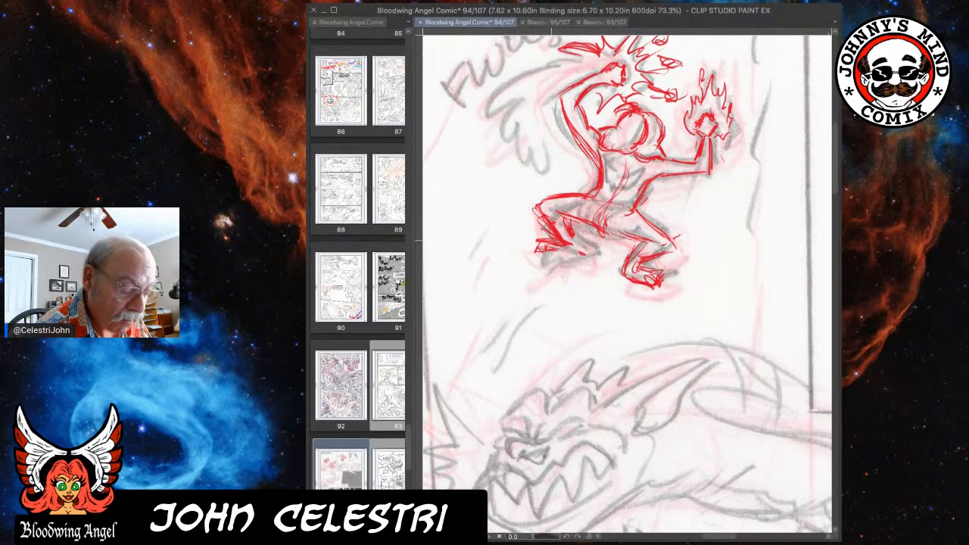
Draw the crouching figure's toes, waist band and the cloth strands hanging between the thighs in red.
{"action": "mouse_move", "coordinate": [530, 232]}
{"action": "left_mouse_down"}
{"action": "mouse_move", "coordinate": [527, 248]}
{"action": "mouse_move", "coordinate": [564, 257]}
{"action": "mouse_move", "coordinate": [597, 230]}
{"action": "mouse_move", "coordinate": [596, 209]}
{"action": "mouse_move", "coordinate": [626, 205]}
{"action": "mouse_move", "coordinate": [614, 214]}
{"action": "mouse_move", "coordinate": [630, 213]}
{"action": "left_mouse_up"}
{"action": "left_click_drag", "start_coordinate": [643, 177], "coordinate": [665, 196]}
{"action": "mouse_move", "coordinate": [591, 204]}
{"action": "left_mouse_down"}
{"action": "mouse_move", "coordinate": [597, 222]}
{"action": "mouse_move", "coordinate": [632, 238]}
{"action": "mouse_move", "coordinate": [580, 221]}
{"action": "mouse_move", "coordinate": [623, 253]}
{"action": "mouse_move", "coordinate": [605, 259]}
{"action": "left_mouse_up"}
{"action": "mouse_move", "coordinate": [590, 223]}
{"action": "left_mouse_down"}
{"action": "mouse_move", "coordinate": [589, 262]}
{"action": "mouse_move", "coordinate": [618, 260]}
{"action": "mouse_move", "coordinate": [603, 263]}
{"action": "left_mouse_up"}
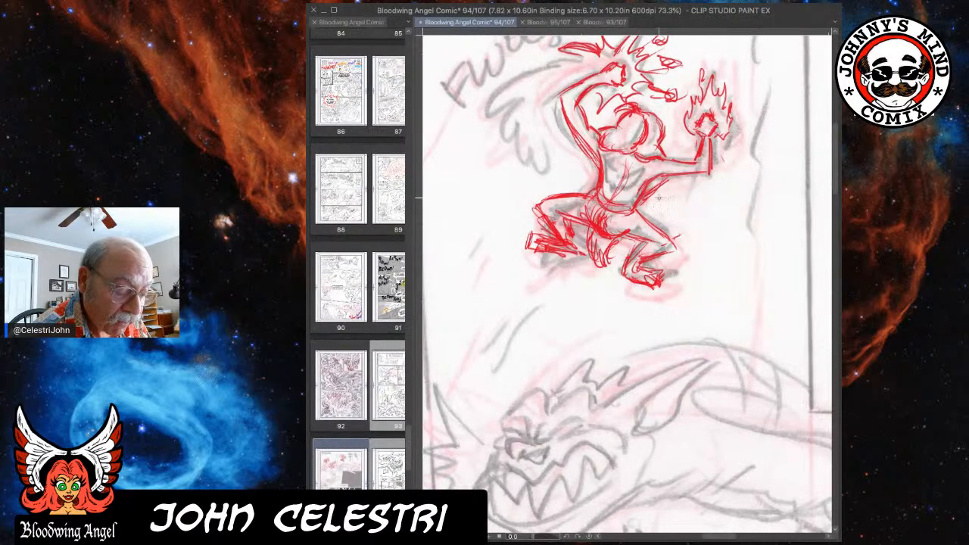
{"action": "left_click_drag", "start_coordinate": [642, 205], "coordinate": [601, 213]}
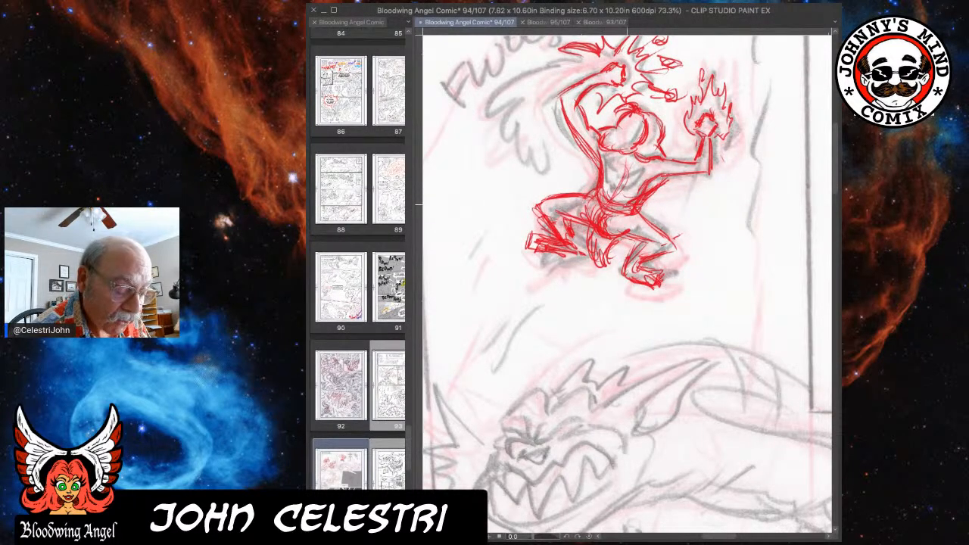
Reinforce the crouching figure's knees, thigh contours and calves with extra red strokes.
{"action": "left_click_drag", "start_coordinate": [670, 221], "coordinate": [660, 244]}
{"action": "mouse_move", "coordinate": [577, 215]}
{"action": "left_mouse_down"}
{"action": "mouse_move", "coordinate": [545, 198]}
{"action": "mouse_move", "coordinate": [539, 215]}
{"action": "mouse_move", "coordinate": [565, 232]}
{"action": "left_mouse_up"}
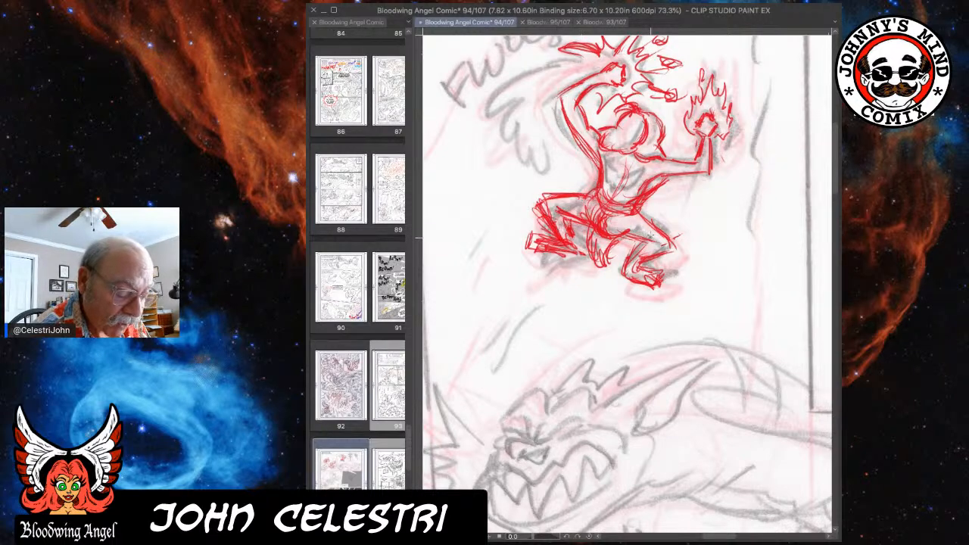
{"action": "left_click_drag", "start_coordinate": [659, 231], "coordinate": [623, 248]}
{"action": "mouse_move", "coordinate": [642, 212]}
{"action": "left_mouse_down"}
{"action": "mouse_move", "coordinate": [673, 249]}
{"action": "mouse_move", "coordinate": [656, 261]}
{"action": "mouse_move", "coordinate": [634, 273]}
{"action": "left_mouse_up"}
{"action": "left_click_drag", "start_coordinate": [640, 266], "coordinate": [629, 277]}
{"action": "mouse_move", "coordinate": [568, 232]}
{"action": "left_mouse_down"}
{"action": "mouse_move", "coordinate": [575, 254]}
{"action": "mouse_move", "coordinate": [549, 262]}
{"action": "left_mouse_up"}
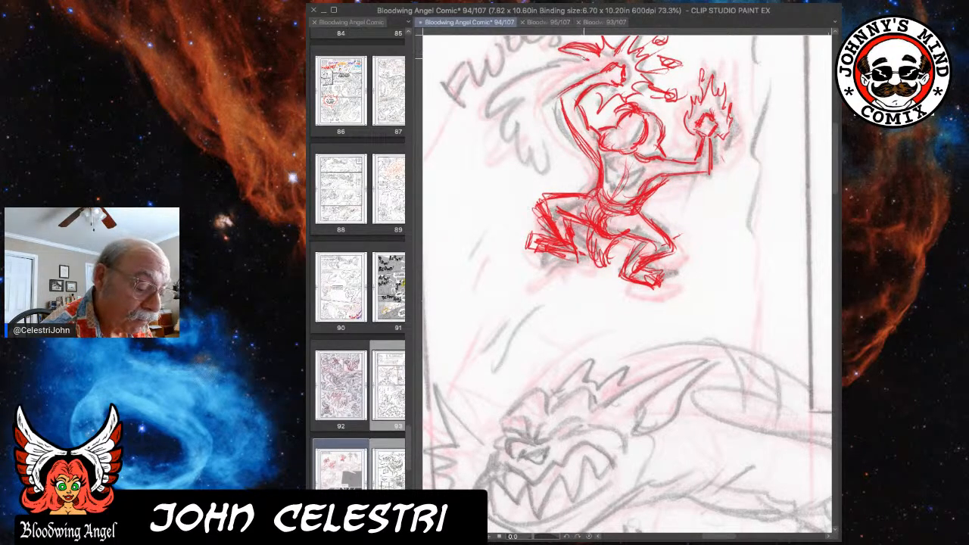
Draw the long sweeping feathered strokes behind the figure's raised arm and back in red over the rough.
{"action": "mouse_move", "coordinate": [567, 67]}
{"action": "left_mouse_down"}
{"action": "mouse_move", "coordinate": [498, 89]}
{"action": "mouse_move", "coordinate": [551, 67]}
{"action": "mouse_move", "coordinate": [486, 113]}
{"action": "left_mouse_up"}
{"action": "mouse_move", "coordinate": [533, 88]}
{"action": "left_mouse_down"}
{"action": "mouse_move", "coordinate": [488, 117]}
{"action": "mouse_move", "coordinate": [526, 94]}
{"action": "mouse_move", "coordinate": [506, 141]}
{"action": "left_mouse_up"}
{"action": "mouse_move", "coordinate": [530, 110]}
{"action": "left_mouse_down"}
{"action": "mouse_move", "coordinate": [513, 171]}
{"action": "mouse_move", "coordinate": [541, 170]}
{"action": "left_mouse_up"}
{"action": "left_click_drag", "start_coordinate": [534, 151], "coordinate": [592, 178]}
{"action": "left_click_drag", "start_coordinate": [552, 133], "coordinate": [566, 167]}
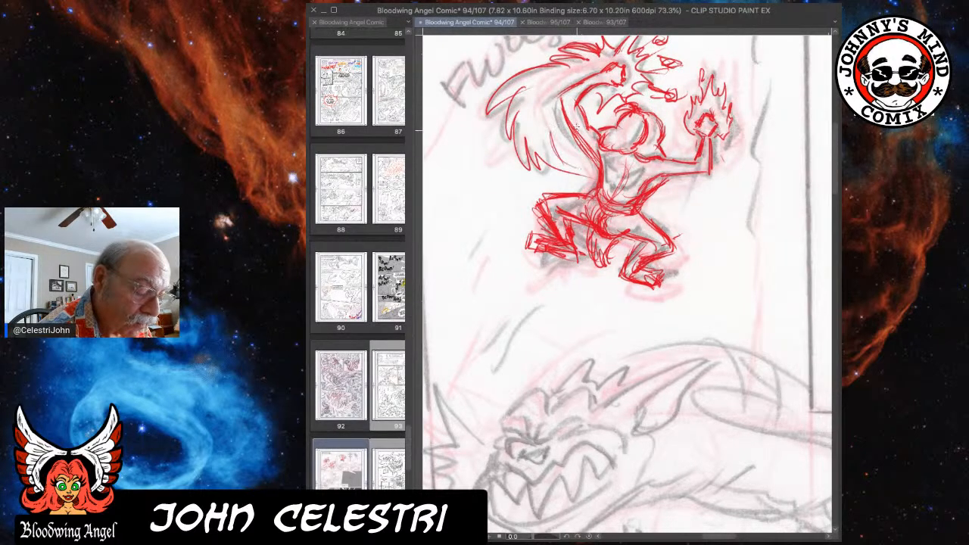
{"action": "left_click_drag", "start_coordinate": [565, 133], "coordinate": [585, 171]}
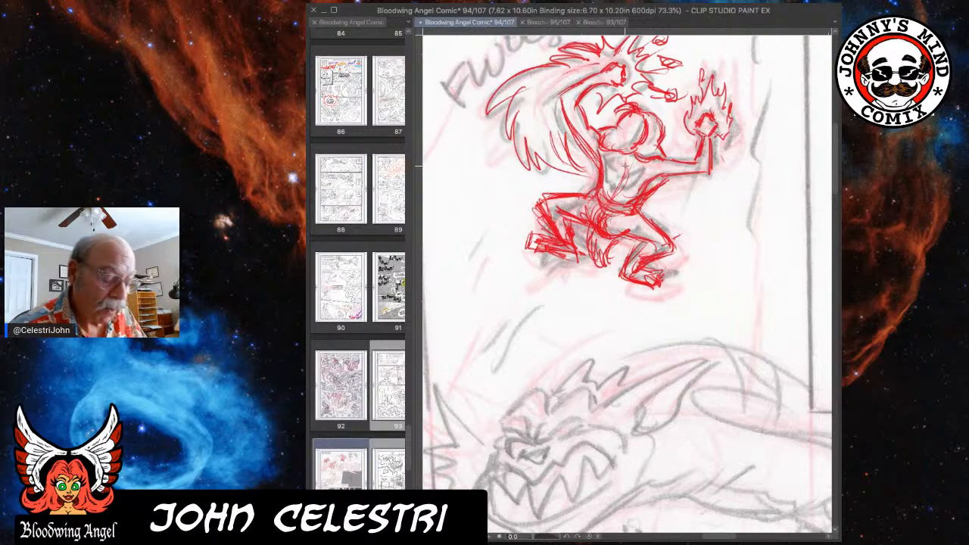
Examine the page's top row, comparing the first two red figures with the third-panel rough.
{"action": "key", "text": "ctrl+0"}
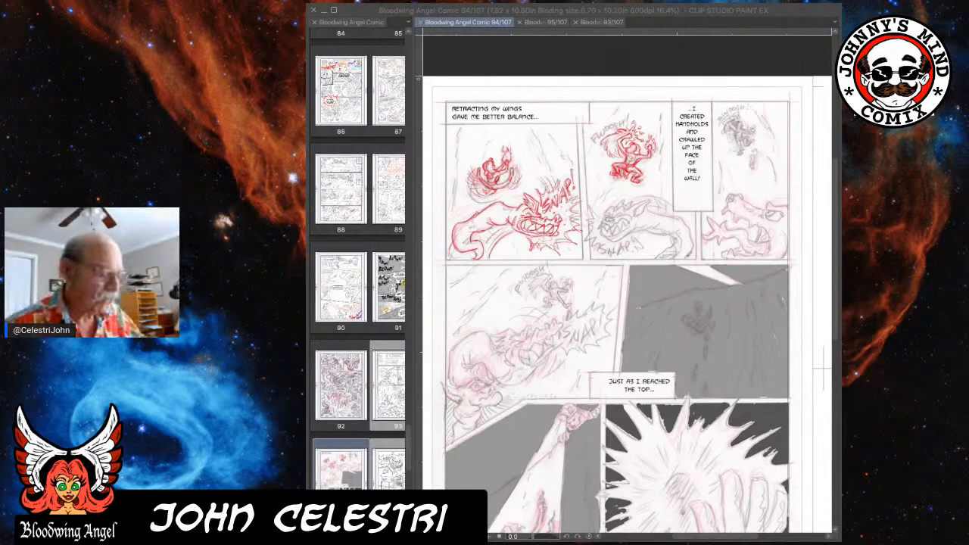
{"action": "left_click", "coordinate": [759, 9]}
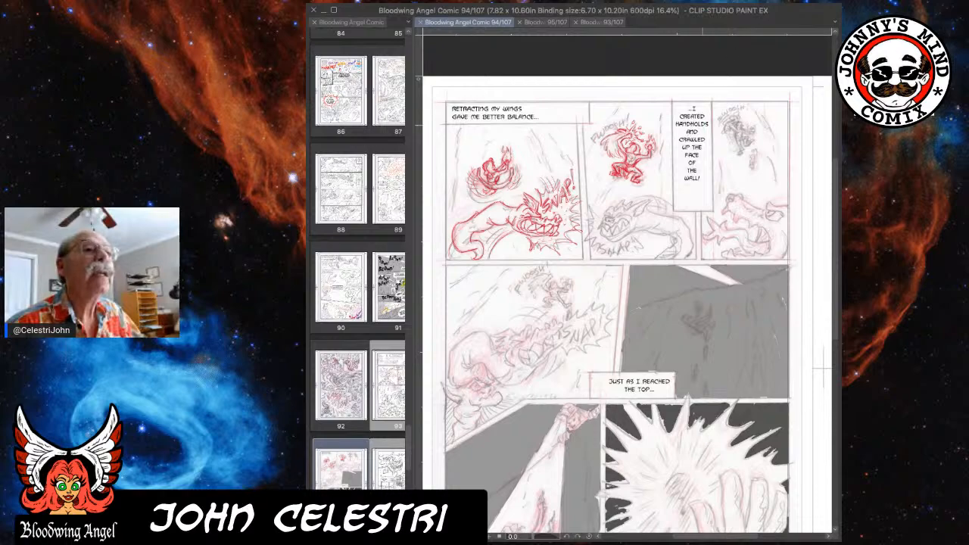
{"action": "scroll", "coordinate": [700, 151], "scroll_direction": "up", "scroll_amount": 3}
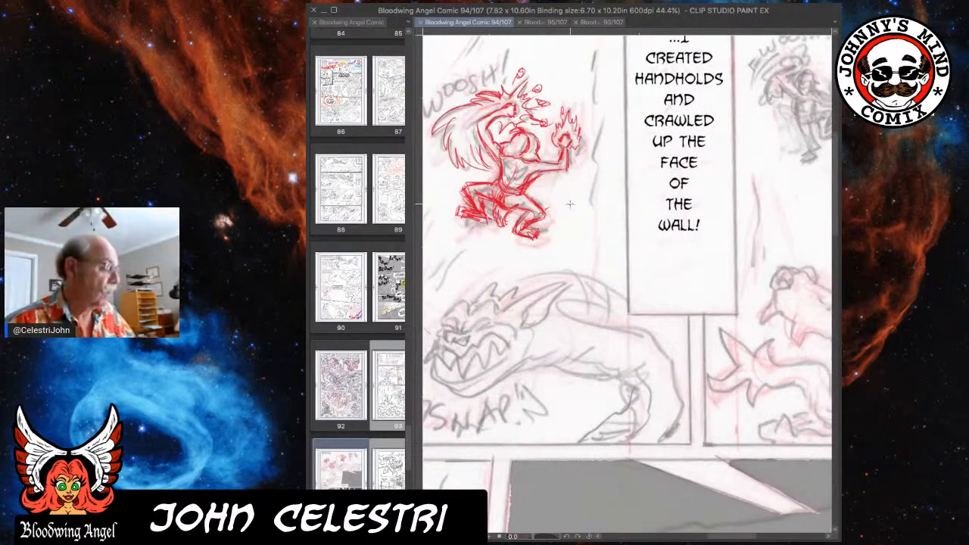
{"action": "scroll", "coordinate": [570, 204], "scroll_direction": "down", "scroll_amount": 4}
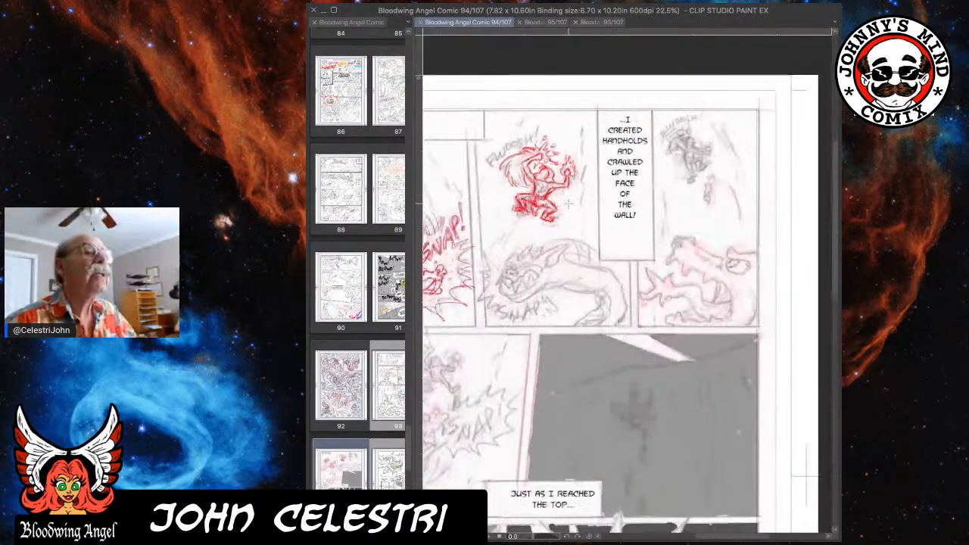
{"action": "left_click_drag", "start_coordinate": [581, 197], "coordinate": [712, 191]}
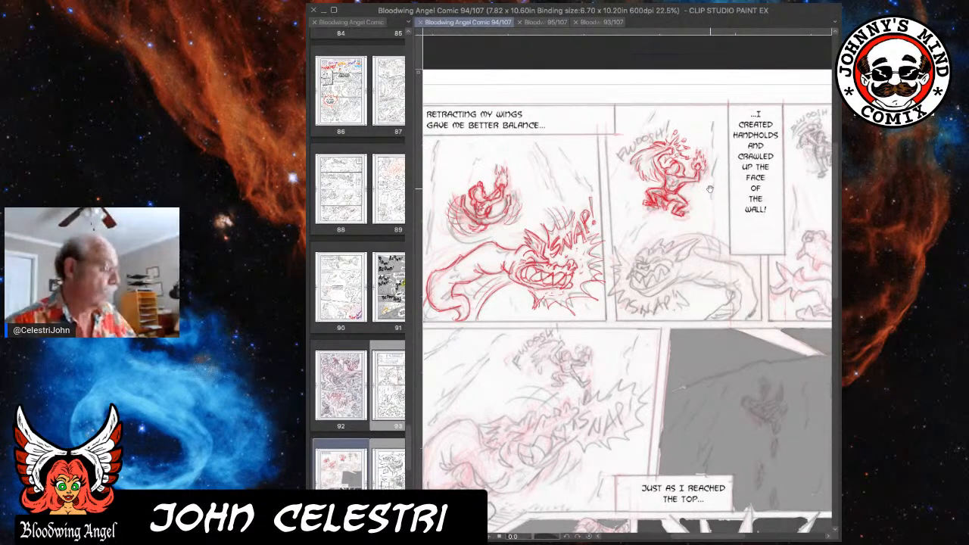
{"action": "left_click_drag", "start_coordinate": [710, 189], "coordinate": [655, 192]}
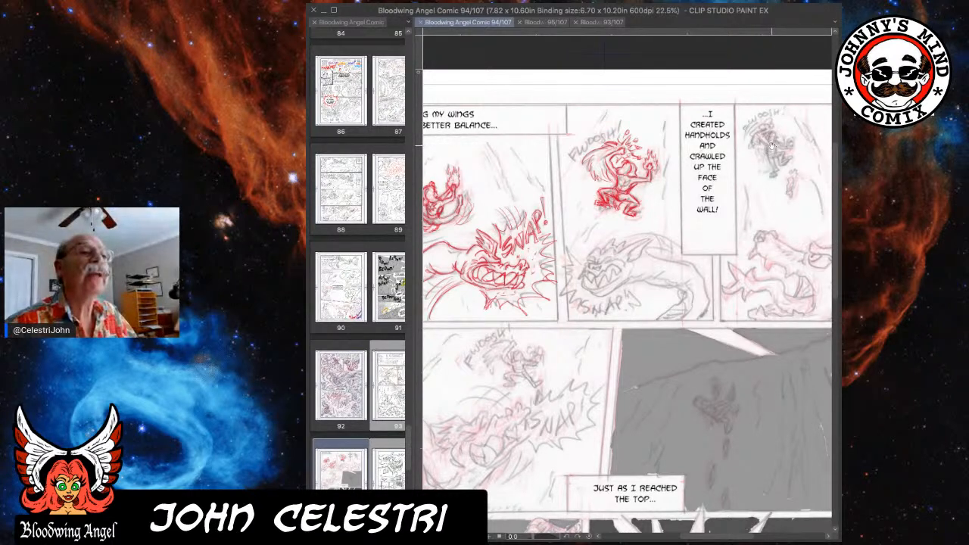
{"action": "left_click_drag", "start_coordinate": [772, 145], "coordinate": [761, 150]}
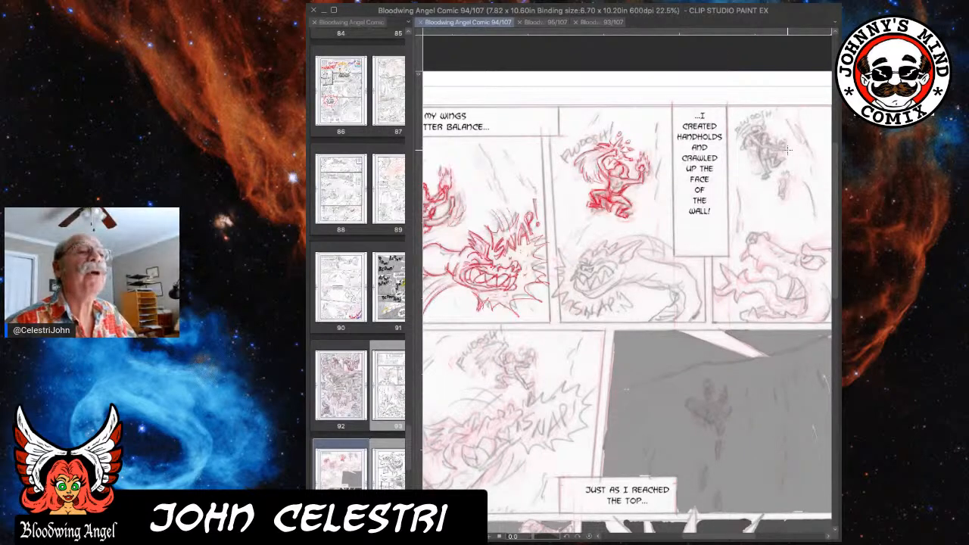
Draw the third-panel figure's back curve, torso, hips, raised thigh and straight leg in red over the rough.
{"action": "scroll", "coordinate": [787, 149], "scroll_direction": "up", "scroll_amount": 6}
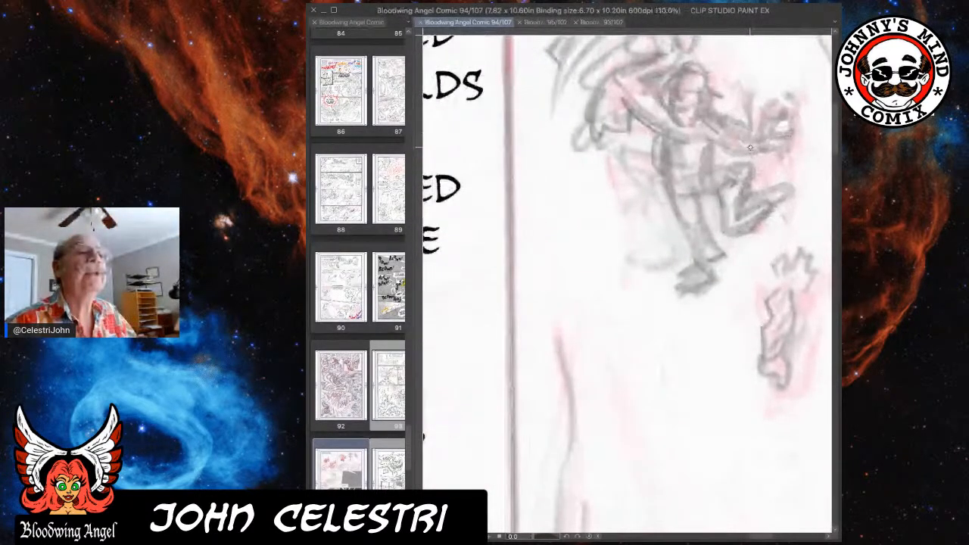
{"action": "scroll", "coordinate": [726, 146], "scroll_direction": "up", "scroll_amount": 3}
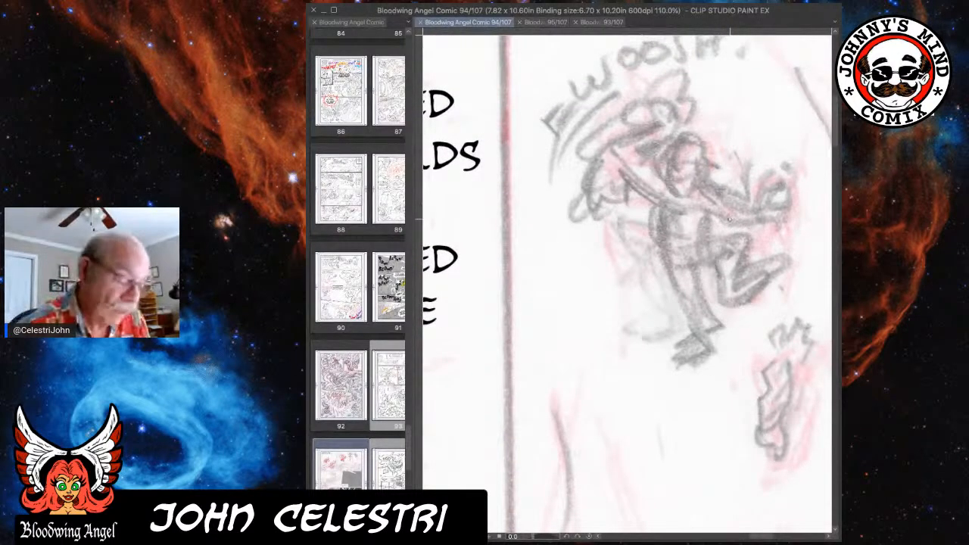
{"action": "mouse_move", "coordinate": [661, 201]}
{"action": "left_mouse_down"}
{"action": "mouse_move", "coordinate": [671, 286]}
{"action": "mouse_move", "coordinate": [702, 339]}
{"action": "left_mouse_up"}
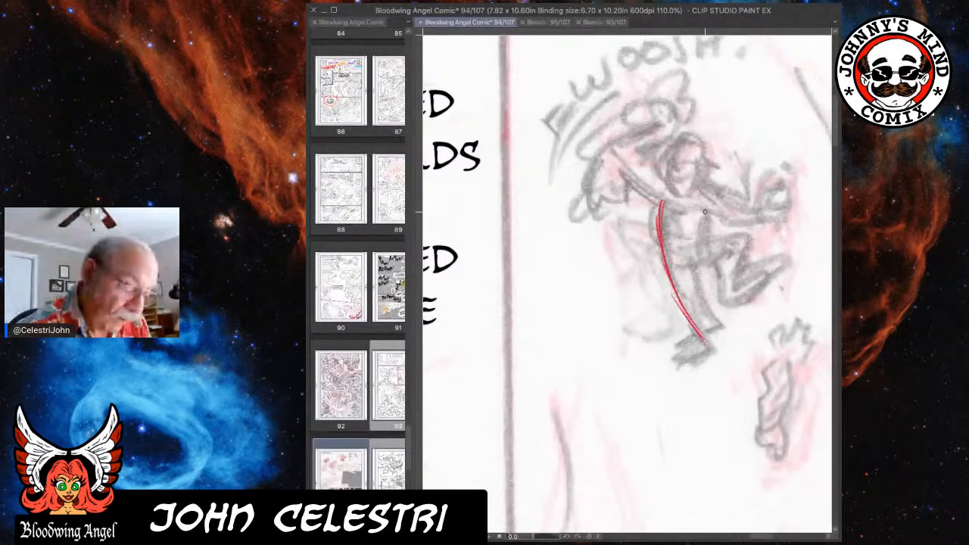
{"action": "left_click_drag", "start_coordinate": [700, 211], "coordinate": [695, 241]}
{"action": "mouse_move", "coordinate": [696, 222]}
{"action": "left_mouse_down"}
{"action": "mouse_move", "coordinate": [701, 241]}
{"action": "mouse_move", "coordinate": [686, 249]}
{"action": "mouse_move", "coordinate": [701, 241]}
{"action": "left_mouse_up"}
{"action": "left_click_drag", "start_coordinate": [661, 250], "coordinate": [687, 259]}
{"action": "mouse_move", "coordinate": [681, 210]}
{"action": "left_mouse_down"}
{"action": "mouse_move", "coordinate": [687, 268]}
{"action": "mouse_move", "coordinate": [679, 220]}
{"action": "mouse_move", "coordinate": [689, 264]}
{"action": "mouse_move", "coordinate": [659, 251]}
{"action": "mouse_move", "coordinate": [688, 263]}
{"action": "mouse_move", "coordinate": [661, 266]}
{"action": "mouse_move", "coordinate": [701, 262]}
{"action": "mouse_move", "coordinate": [705, 245]}
{"action": "mouse_move", "coordinate": [736, 232]}
{"action": "left_mouse_up"}
{"action": "mouse_move", "coordinate": [706, 269]}
{"action": "left_mouse_down"}
{"action": "mouse_move", "coordinate": [743, 235]}
{"action": "mouse_move", "coordinate": [715, 307]}
{"action": "left_mouse_up"}
{"action": "left_click_drag", "start_coordinate": [694, 274], "coordinate": [712, 348]}
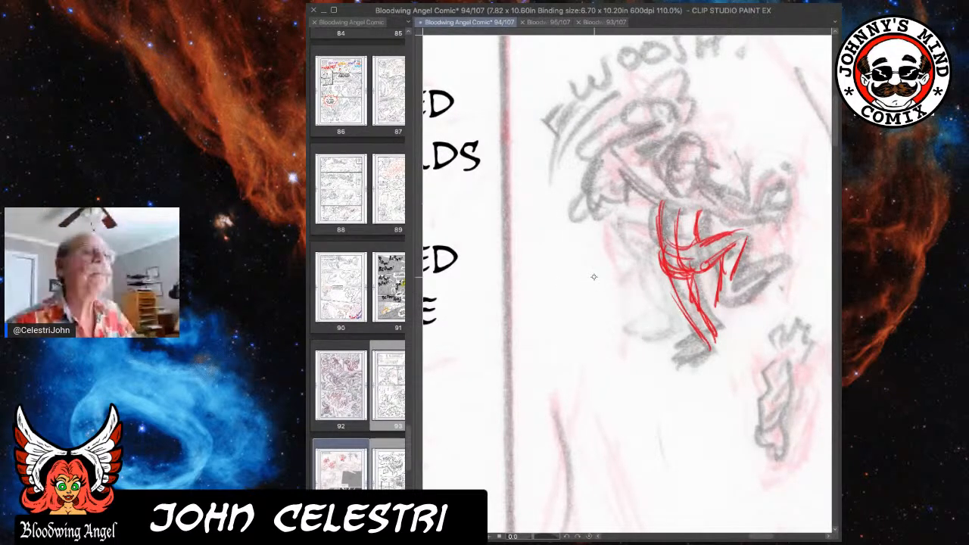
Draw the third-panel figure's standing foot with short streaks beneath it, and the bent leg's calf and foot.
{"action": "mouse_move", "coordinate": [712, 332]}
{"action": "left_mouse_down"}
{"action": "mouse_move", "coordinate": [713, 363]}
{"action": "mouse_move", "coordinate": [689, 366]}
{"action": "mouse_move", "coordinate": [707, 372]}
{"action": "mouse_move", "coordinate": [719, 353]}
{"action": "mouse_move", "coordinate": [695, 353]}
{"action": "mouse_move", "coordinate": [688, 368]}
{"action": "mouse_move", "coordinate": [716, 358]}
{"action": "mouse_move", "coordinate": [703, 354]}
{"action": "left_mouse_up"}
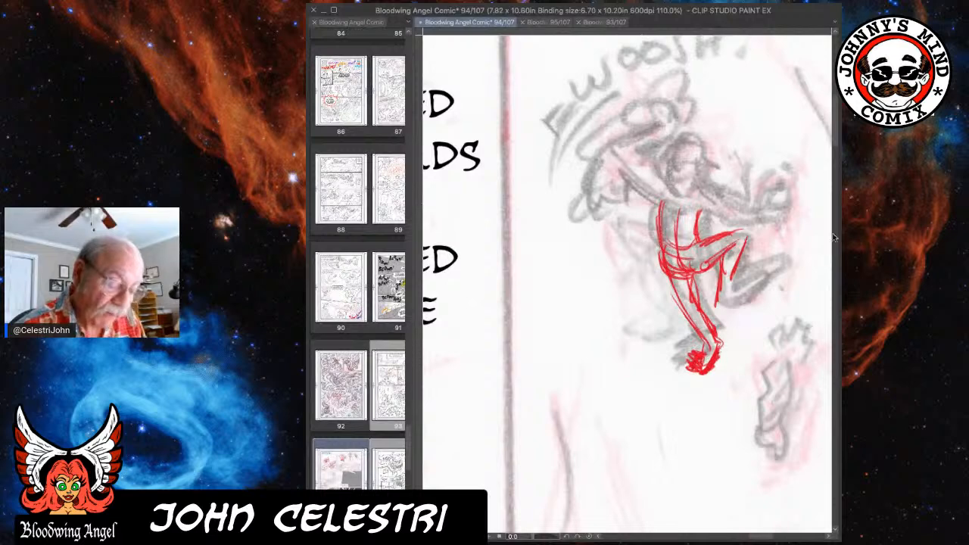
{"action": "mouse_move", "coordinate": [675, 287]}
{"action": "left_mouse_down"}
{"action": "mouse_move", "coordinate": [704, 339]}
{"action": "mouse_move", "coordinate": [677, 403]}
{"action": "left_mouse_up"}
{"action": "mouse_move", "coordinate": [690, 371]}
{"action": "left_mouse_down"}
{"action": "mouse_move", "coordinate": [691, 424]}
{"action": "mouse_move", "coordinate": [713, 405]}
{"action": "left_mouse_up"}
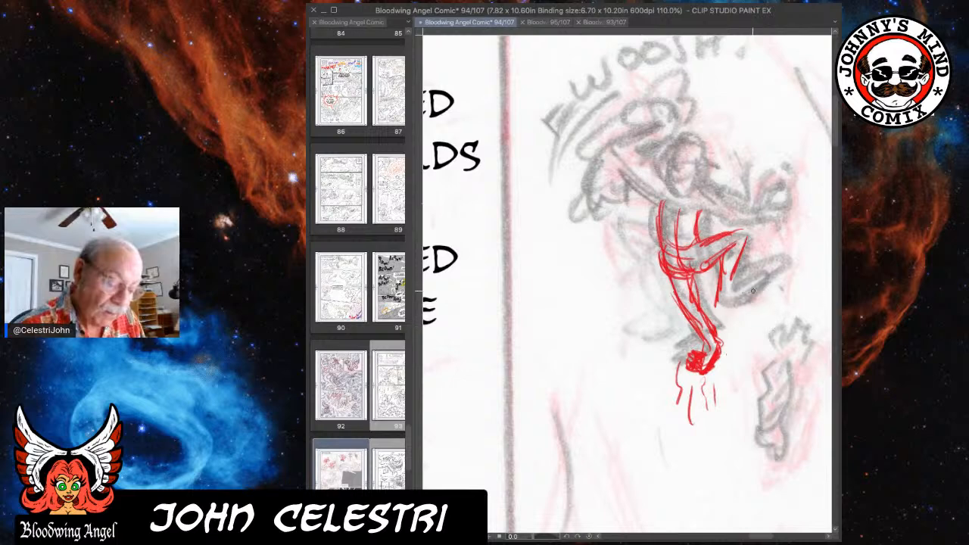
{"action": "mouse_move", "coordinate": [719, 314]}
{"action": "left_mouse_down"}
{"action": "mouse_move", "coordinate": [744, 284]}
{"action": "mouse_move", "coordinate": [734, 288]}
{"action": "mouse_move", "coordinate": [739, 269]}
{"action": "mouse_move", "coordinate": [742, 284]}
{"action": "mouse_move", "coordinate": [745, 275]}
{"action": "left_mouse_up"}
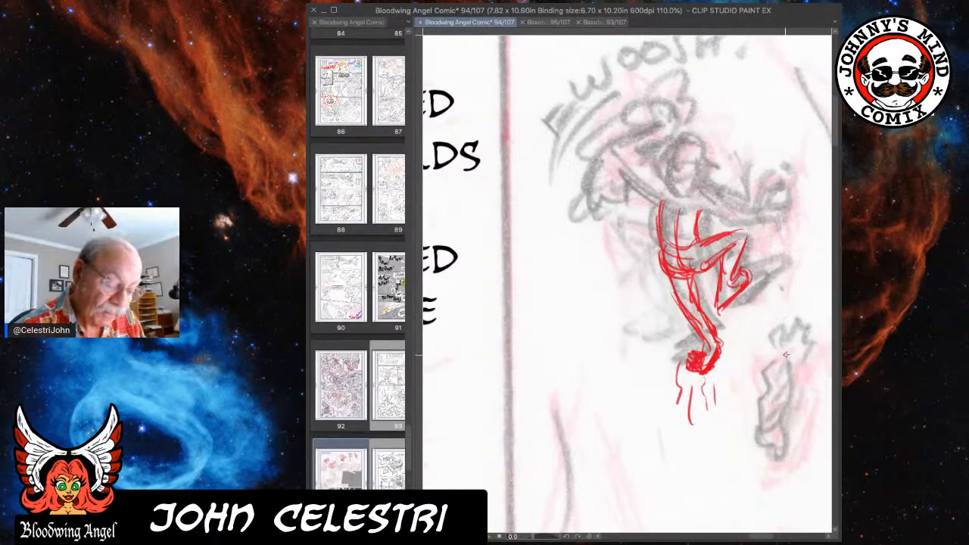
Draw the small burning handhold and its rising flames below the third-panel figure in red.
{"action": "mouse_move", "coordinate": [795, 329]}
{"action": "left_mouse_down"}
{"action": "mouse_move", "coordinate": [779, 344]}
{"action": "mouse_move", "coordinate": [766, 432]}
{"action": "mouse_move", "coordinate": [757, 412]}
{"action": "mouse_move", "coordinate": [770, 385]}
{"action": "mouse_move", "coordinate": [768, 349]}
{"action": "left_mouse_up"}
{"action": "mouse_move", "coordinate": [759, 423]}
{"action": "left_mouse_down"}
{"action": "mouse_move", "coordinate": [783, 418]}
{"action": "mouse_move", "coordinate": [787, 441]}
{"action": "mouse_move", "coordinate": [792, 405]}
{"action": "left_mouse_up"}
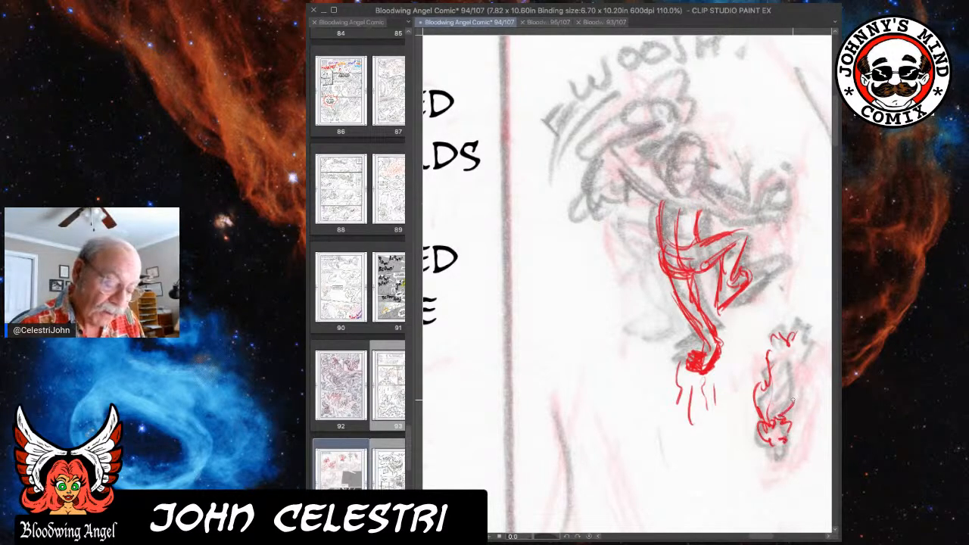
{"action": "mouse_move", "coordinate": [773, 373]}
{"action": "left_mouse_down"}
{"action": "mouse_move", "coordinate": [763, 377]}
{"action": "mouse_move", "coordinate": [778, 356]}
{"action": "mouse_move", "coordinate": [779, 429]}
{"action": "mouse_move", "coordinate": [764, 449]}
{"action": "mouse_move", "coordinate": [780, 437]}
{"action": "mouse_move", "coordinate": [784, 453]}
{"action": "mouse_move", "coordinate": [773, 450]}
{"action": "mouse_move", "coordinate": [787, 428]}
{"action": "left_mouse_up"}
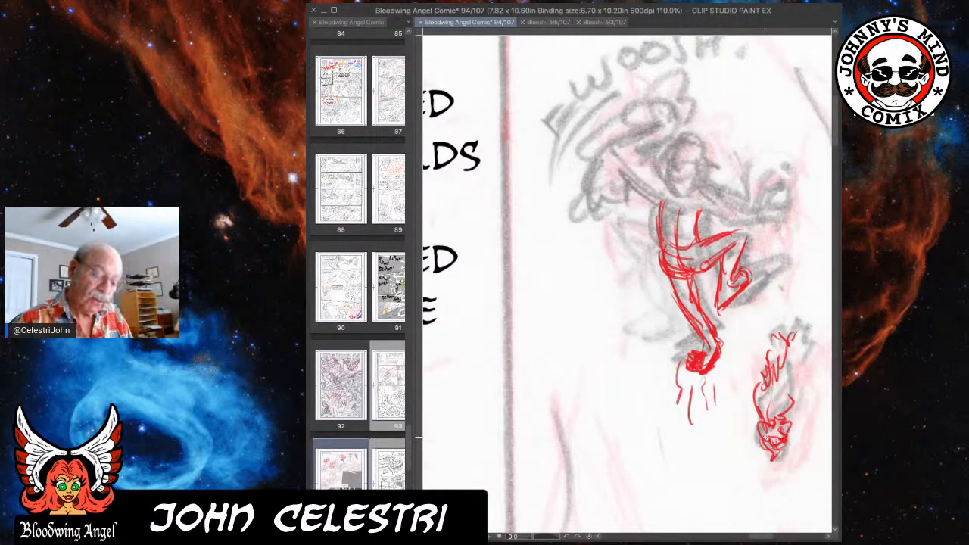
{"action": "mouse_move", "coordinate": [789, 380]}
{"action": "left_mouse_down"}
{"action": "mouse_move", "coordinate": [798, 368]}
{"action": "mouse_move", "coordinate": [795, 385]}
{"action": "mouse_move", "coordinate": [751, 413]}
{"action": "left_mouse_up"}
Draw the third-panel figure's chest line and outstretched forearm with its flaming hand in red.
{"action": "mouse_move", "coordinate": [763, 205]}
{"action": "left_mouse_down"}
{"action": "mouse_move", "coordinate": [783, 199]}
{"action": "mouse_move", "coordinate": [766, 215]}
{"action": "left_mouse_up"}
{"action": "mouse_move", "coordinate": [688, 200]}
{"action": "left_mouse_down"}
{"action": "mouse_move", "coordinate": [724, 206]}
{"action": "mouse_move", "coordinate": [706, 210]}
{"action": "mouse_move", "coordinate": [737, 227]}
{"action": "mouse_move", "coordinate": [703, 219]}
{"action": "mouse_move", "coordinate": [692, 243]}
{"action": "left_mouse_up"}
{"action": "mouse_move", "coordinate": [659, 205]}
{"action": "left_mouse_down"}
{"action": "mouse_move", "coordinate": [656, 246]}
{"action": "mouse_move", "coordinate": [698, 261]}
{"action": "left_mouse_up"}
{"action": "mouse_move", "coordinate": [728, 212]}
{"action": "left_mouse_down"}
{"action": "mouse_move", "coordinate": [769, 214]}
{"action": "mouse_move", "coordinate": [762, 209]}
{"action": "left_mouse_up"}
{"action": "left_click_drag", "start_coordinate": [756, 213], "coordinate": [768, 202]}
{"action": "mouse_move", "coordinate": [758, 207]}
{"action": "left_mouse_down"}
{"action": "mouse_move", "coordinate": [758, 182]}
{"action": "mouse_move", "coordinate": [787, 177]}
{"action": "mouse_move", "coordinate": [793, 198]}
{"action": "mouse_move", "coordinate": [780, 218]}
{"action": "left_mouse_up"}
{"action": "mouse_move", "coordinate": [780, 198]}
{"action": "left_mouse_down"}
{"action": "mouse_move", "coordinate": [783, 216]}
{"action": "mouse_move", "coordinate": [793, 216]}
{"action": "left_mouse_up"}
Draw the third-panel figure's head, face and hair, and connect the shoulders to the outstretched arm.
{"action": "mouse_move", "coordinate": [652, 196]}
{"action": "left_mouse_down"}
{"action": "mouse_move", "coordinate": [614, 149]}
{"action": "mouse_move", "coordinate": [661, 202]}
{"action": "mouse_move", "coordinate": [634, 153]}
{"action": "mouse_move", "coordinate": [660, 190]}
{"action": "left_mouse_up"}
{"action": "mouse_move", "coordinate": [695, 158]}
{"action": "left_mouse_down"}
{"action": "mouse_move", "coordinate": [699, 167]}
{"action": "mouse_move", "coordinate": [690, 149]}
{"action": "mouse_move", "coordinate": [687, 186]}
{"action": "mouse_move", "coordinate": [677, 174]}
{"action": "mouse_move", "coordinate": [685, 177]}
{"action": "mouse_move", "coordinate": [692, 145]}
{"action": "mouse_move", "coordinate": [666, 200]}
{"action": "left_mouse_up"}
{"action": "mouse_move", "coordinate": [668, 165]}
{"action": "left_mouse_down"}
{"action": "mouse_move", "coordinate": [655, 204]}
{"action": "mouse_move", "coordinate": [703, 197]}
{"action": "left_mouse_up"}
{"action": "mouse_move", "coordinate": [699, 165]}
{"action": "left_mouse_down"}
{"action": "mouse_move", "coordinate": [692, 145]}
{"action": "mouse_move", "coordinate": [680, 149]}
{"action": "mouse_move", "coordinate": [694, 132]}
{"action": "mouse_move", "coordinate": [685, 150]}
{"action": "mouse_move", "coordinate": [678, 135]}
{"action": "mouse_move", "coordinate": [661, 168]}
{"action": "mouse_move", "coordinate": [694, 171]}
{"action": "mouse_move", "coordinate": [690, 181]}
{"action": "left_mouse_up"}
{"action": "mouse_move", "coordinate": [696, 147]}
{"action": "left_mouse_down"}
{"action": "mouse_move", "coordinate": [708, 162]}
{"action": "mouse_move", "coordinate": [704, 191]}
{"action": "mouse_move", "coordinate": [680, 198]}
{"action": "mouse_move", "coordinate": [714, 186]}
{"action": "mouse_move", "coordinate": [718, 202]}
{"action": "left_mouse_up"}
{"action": "mouse_move", "coordinate": [661, 172]}
{"action": "left_mouse_down"}
{"action": "mouse_move", "coordinate": [654, 187]}
{"action": "mouse_move", "coordinate": [721, 204]}
{"action": "mouse_move", "coordinate": [740, 220]}
{"action": "mouse_move", "coordinate": [735, 229]}
{"action": "mouse_move", "coordinate": [748, 224]}
{"action": "left_mouse_up"}
Draw the long curved strokes sweeping behind the third-panel figure, plus the raised hand with its flames and sparks.
{"action": "mouse_move", "coordinate": [655, 134]}
{"action": "left_mouse_down"}
{"action": "mouse_move", "coordinate": [615, 150]}
{"action": "mouse_move", "coordinate": [660, 151]}
{"action": "mouse_move", "coordinate": [665, 108]}
{"action": "mouse_move", "coordinate": [682, 113]}
{"action": "mouse_move", "coordinate": [573, 166]}
{"action": "mouse_move", "coordinate": [573, 178]}
{"action": "left_mouse_up"}
{"action": "mouse_move", "coordinate": [630, 110]}
{"action": "left_mouse_down"}
{"action": "mouse_move", "coordinate": [603, 122]}
{"action": "mouse_move", "coordinate": [612, 115]}
{"action": "mouse_move", "coordinate": [580, 175]}
{"action": "mouse_move", "coordinate": [575, 231]}
{"action": "mouse_move", "coordinate": [588, 255]}
{"action": "left_mouse_up"}
{"action": "mouse_move", "coordinate": [583, 224]}
{"action": "left_mouse_down"}
{"action": "mouse_move", "coordinate": [590, 252]}
{"action": "mouse_move", "coordinate": [622, 277]}
{"action": "left_mouse_up"}
{"action": "mouse_move", "coordinate": [619, 176]}
{"action": "left_mouse_down"}
{"action": "mouse_move", "coordinate": [604, 267]}
{"action": "mouse_move", "coordinate": [635, 281]}
{"action": "mouse_move", "coordinate": [608, 240]}
{"action": "left_mouse_up"}
{"action": "mouse_move", "coordinate": [656, 103]}
{"action": "left_mouse_down"}
{"action": "mouse_move", "coordinate": [674, 68]}
{"action": "mouse_move", "coordinate": [704, 120]}
{"action": "left_mouse_up"}
{"action": "left_click_drag", "start_coordinate": [666, 140], "coordinate": [677, 144]}
{"action": "mouse_move", "coordinate": [706, 83]}
{"action": "left_mouse_down"}
{"action": "mouse_move", "coordinate": [715, 100]}
{"action": "mouse_move", "coordinate": [731, 87]}
{"action": "left_mouse_up"}
{"action": "mouse_move", "coordinate": [722, 88]}
{"action": "left_mouse_down"}
{"action": "mouse_move", "coordinate": [732, 103]}
{"action": "mouse_move", "coordinate": [710, 109]}
{"action": "left_mouse_up"}
{"action": "left_click_drag", "start_coordinate": [719, 107], "coordinate": [729, 98]}
Reinforce the third-panel figure's torso, hip and both leg contours with heavier red lines.
{"action": "left_click_drag", "start_coordinate": [672, 210], "coordinate": [662, 226]}
{"action": "mouse_move", "coordinate": [662, 208]}
{"action": "left_mouse_down"}
{"action": "mouse_move", "coordinate": [681, 226]}
{"action": "mouse_move", "coordinate": [657, 230]}
{"action": "mouse_move", "coordinate": [685, 232]}
{"action": "mouse_move", "coordinate": [652, 240]}
{"action": "mouse_move", "coordinate": [669, 270]}
{"action": "left_mouse_up"}
{"action": "mouse_move", "coordinate": [697, 260]}
{"action": "left_mouse_down"}
{"action": "mouse_move", "coordinate": [671, 277]}
{"action": "mouse_move", "coordinate": [696, 276]}
{"action": "mouse_move", "coordinate": [672, 277]}
{"action": "mouse_move", "coordinate": [689, 321]}
{"action": "left_mouse_up"}
{"action": "mouse_move", "coordinate": [674, 280]}
{"action": "left_mouse_down"}
{"action": "mouse_move", "coordinate": [698, 334]}
{"action": "mouse_move", "coordinate": [713, 344]}
{"action": "left_mouse_up"}
{"action": "left_click_drag", "start_coordinate": [708, 267], "coordinate": [742, 236]}
{"action": "mouse_move", "coordinate": [721, 242]}
{"action": "left_mouse_down"}
{"action": "mouse_move", "coordinate": [748, 229]}
{"action": "mouse_move", "coordinate": [741, 259]}
{"action": "left_mouse_up"}
{"action": "left_click_drag", "start_coordinate": [746, 241], "coordinate": [733, 268]}
Strengthen the third-panel figure's raised arm and side, and add strokes to the sweeping shape behind it.
{"action": "left_click_drag", "start_coordinate": [634, 163], "coordinate": [662, 178]}
{"action": "mouse_move", "coordinate": [637, 147]}
{"action": "left_mouse_down"}
{"action": "mouse_move", "coordinate": [651, 169]}
{"action": "mouse_move", "coordinate": [655, 219]}
{"action": "left_mouse_up"}
{"action": "left_click_drag", "start_coordinate": [649, 183], "coordinate": [659, 216]}
{"action": "mouse_move", "coordinate": [704, 276]}
{"action": "left_mouse_down"}
{"action": "mouse_move", "coordinate": [640, 300]}
{"action": "mouse_move", "coordinate": [696, 293]}
{"action": "left_mouse_up"}
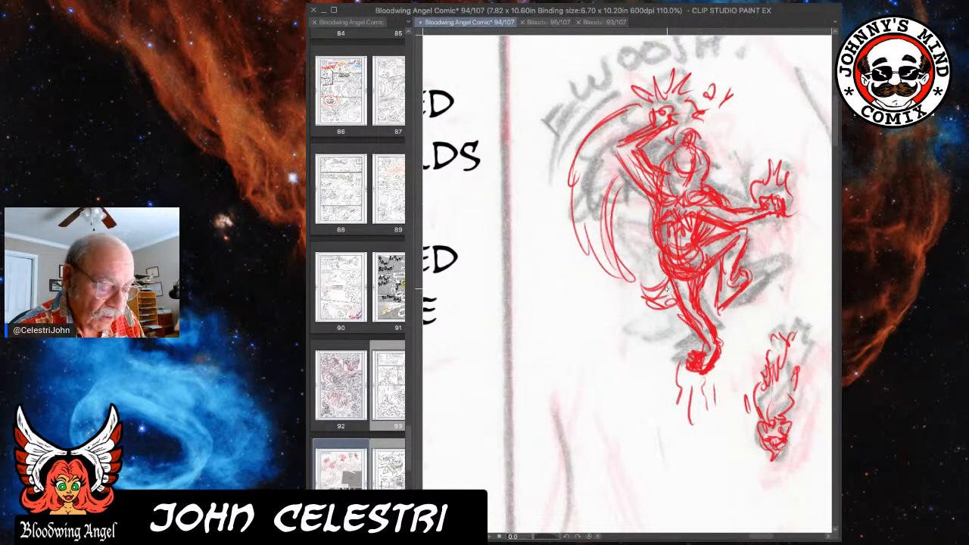
{"action": "mouse_move", "coordinate": [604, 177]}
{"action": "left_mouse_down"}
{"action": "mouse_move", "coordinate": [595, 218]}
{"action": "mouse_move", "coordinate": [614, 228]}
{"action": "left_mouse_up"}
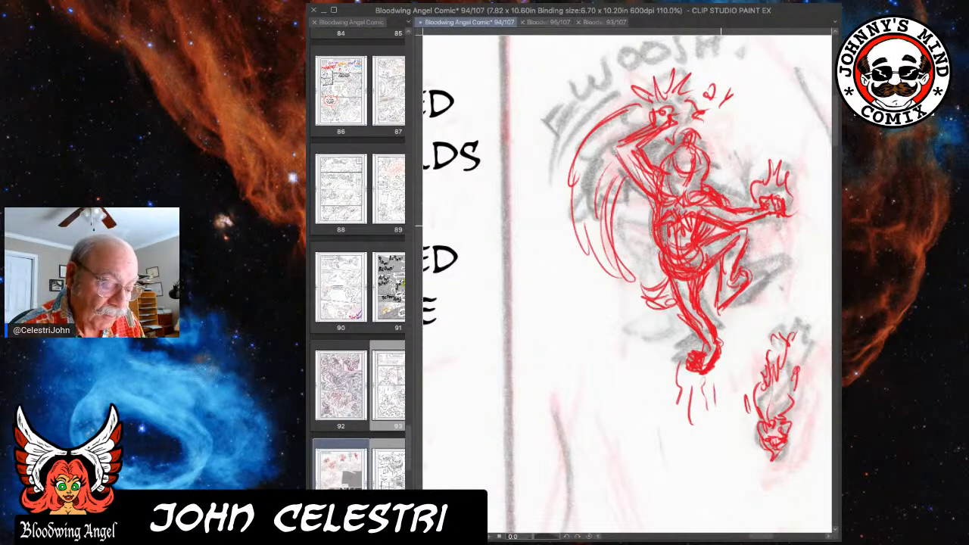
{"action": "left_click_drag", "start_coordinate": [614, 149], "coordinate": [635, 177]}
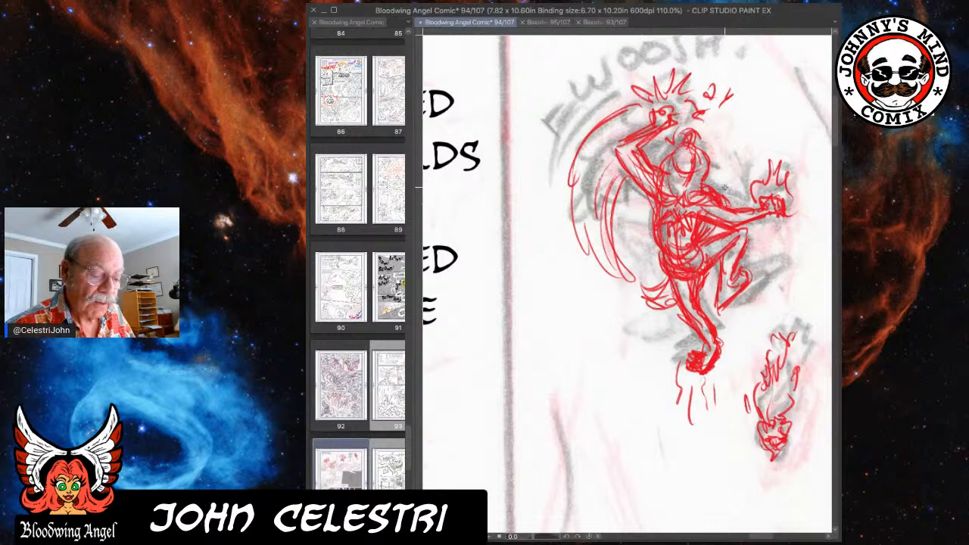
Examine the red drawings across the page, both over the rough sketch and with the rough hidden.
{"action": "scroll", "coordinate": [758, 187], "scroll_direction": "down", "scroll_amount": 5}
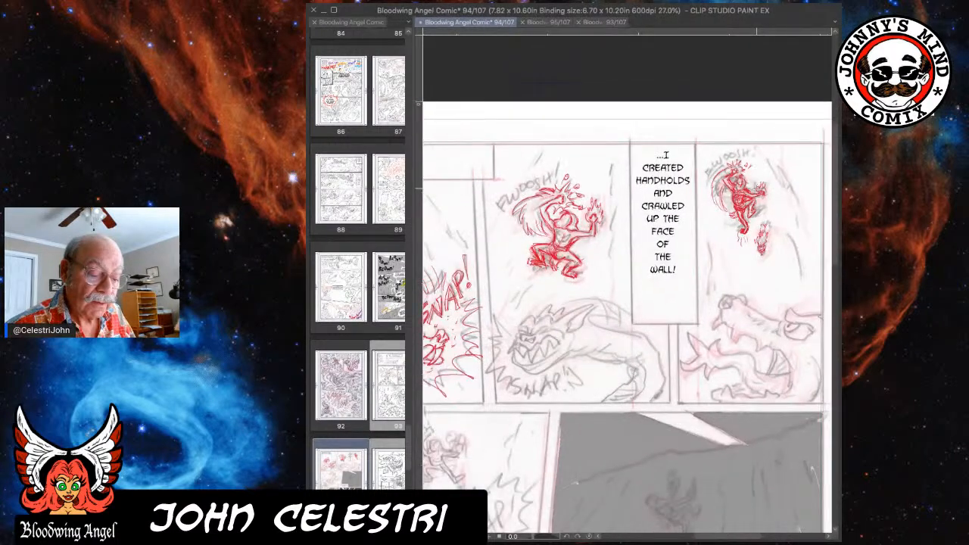
{"action": "scroll", "coordinate": [829, 42], "scroll_direction": "down", "scroll_amount": 1}
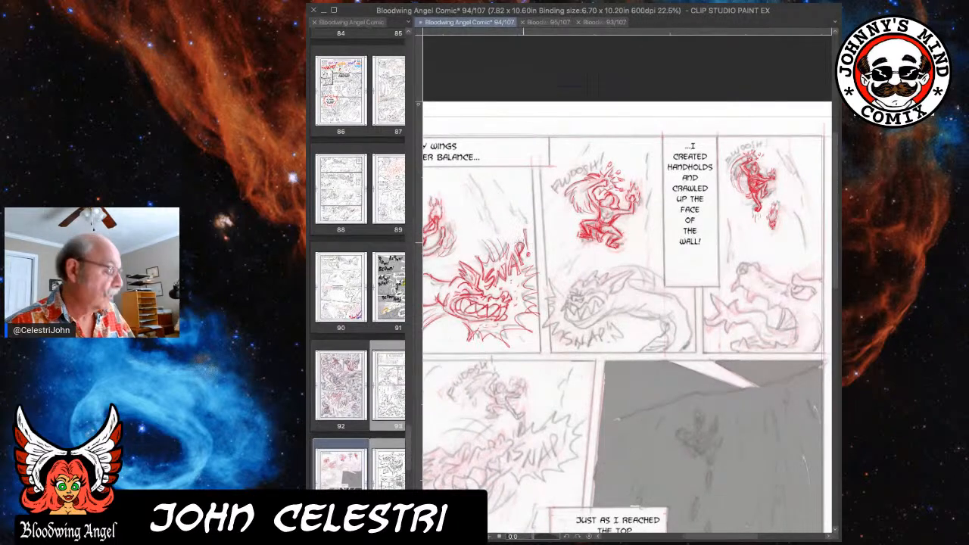
{"action": "left_click_drag", "start_coordinate": [447, 243], "coordinate": [551, 235]}
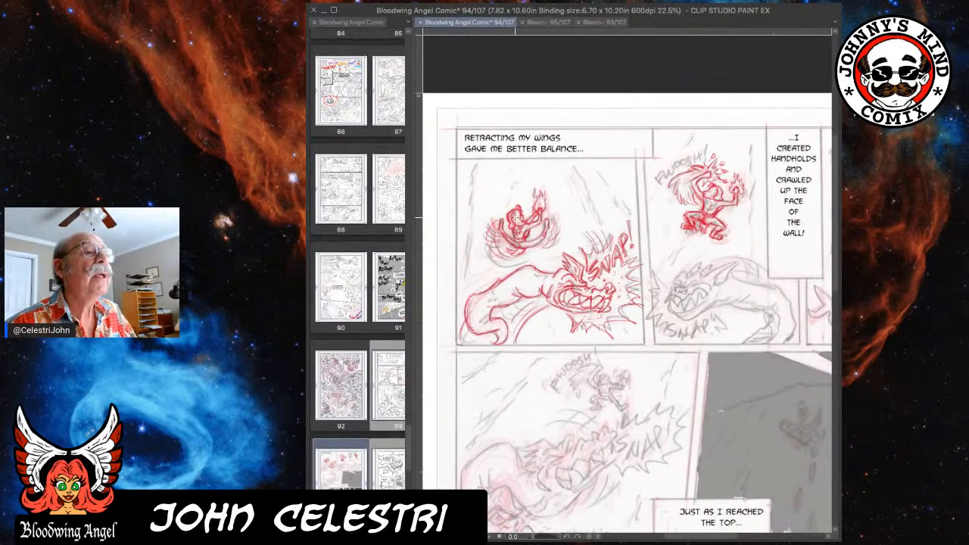
{"action": "left_click_drag", "start_coordinate": [724, 211], "coordinate": [545, 219]}
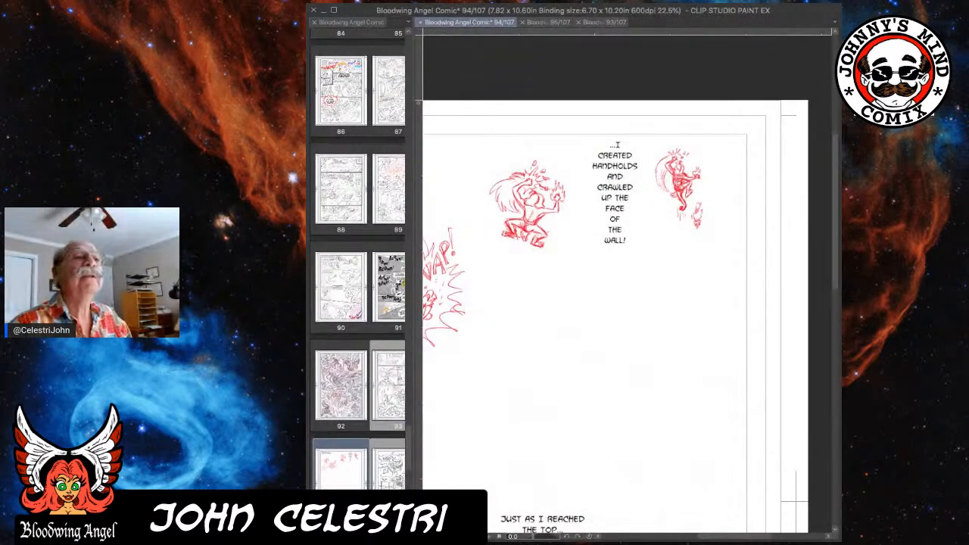
{"action": "scroll", "coordinate": [755, 173], "scroll_direction": "down", "scroll_amount": 2}
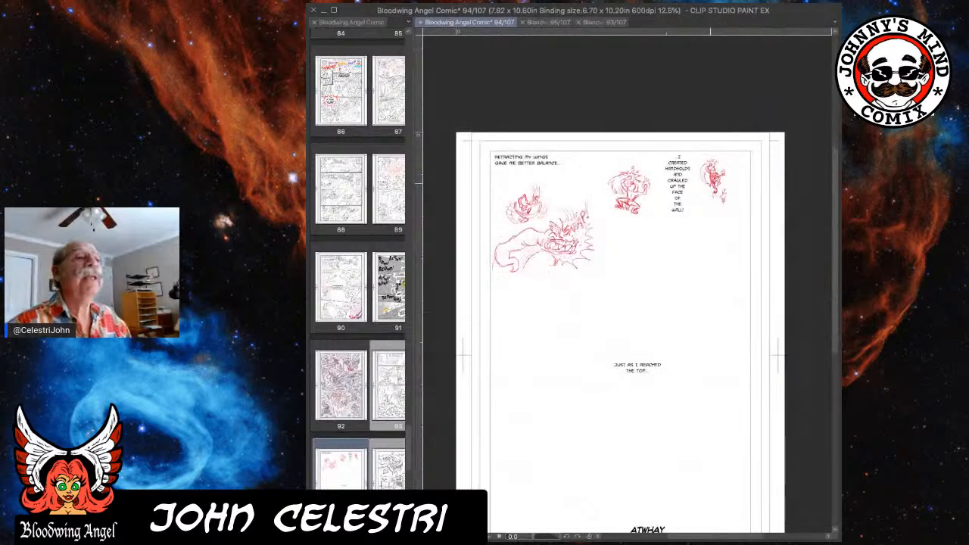
Examine the top row's red figures up close, both with the rough hidden and over the rough sketch and captions.
{"action": "scroll", "coordinate": [707, 183], "scroll_direction": "up", "scroll_amount": 2}
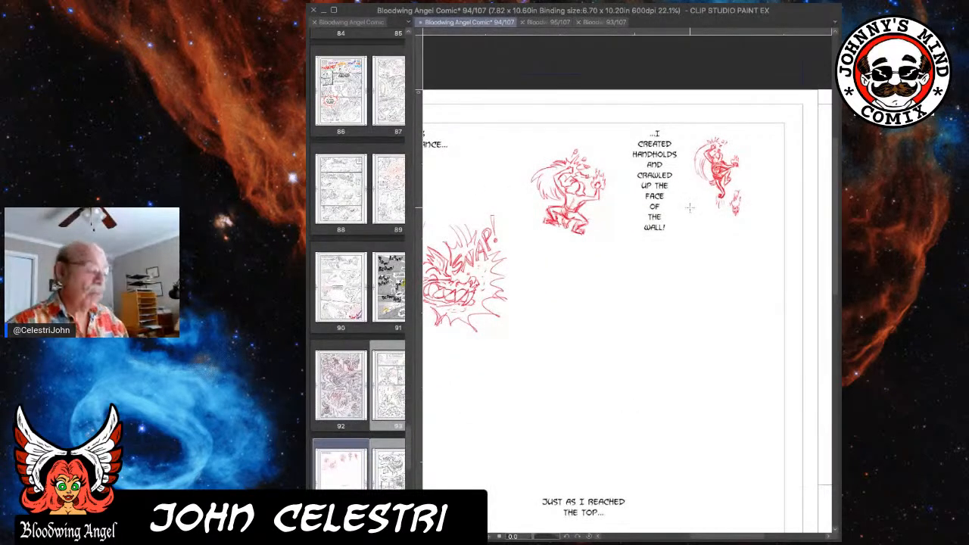
{"action": "left_click_drag", "start_coordinate": [566, 209], "coordinate": [654, 191]}
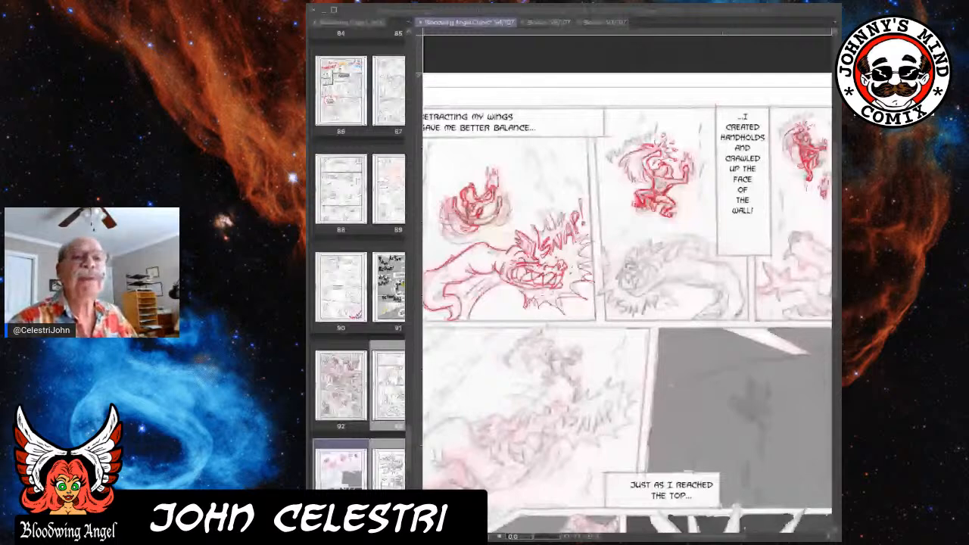
{"action": "left_click", "coordinate": [756, 227]}
{"action": "scroll", "coordinate": [756, 227], "scroll_direction": "up", "scroll_amount": 1}
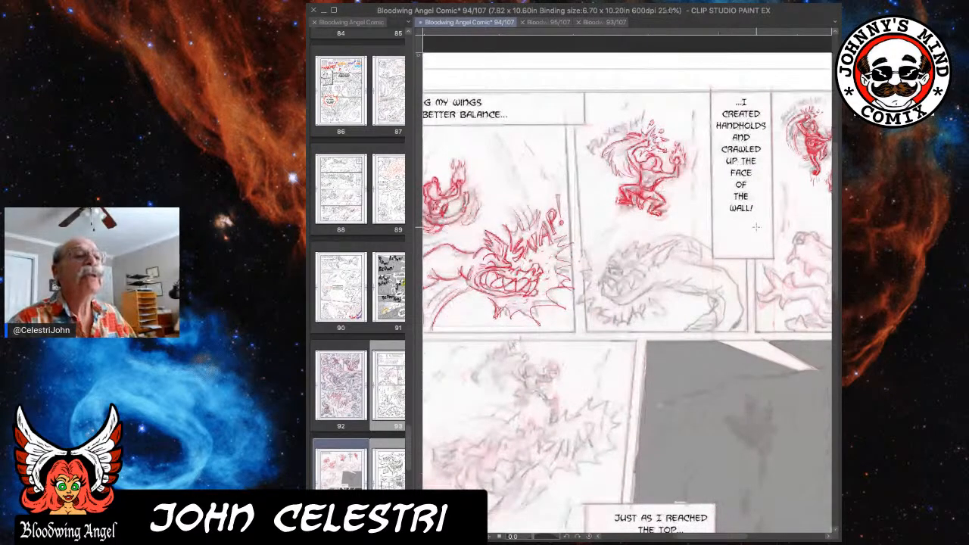
{"action": "scroll", "coordinate": [755, 226], "scroll_direction": "down", "scroll_amount": 3}
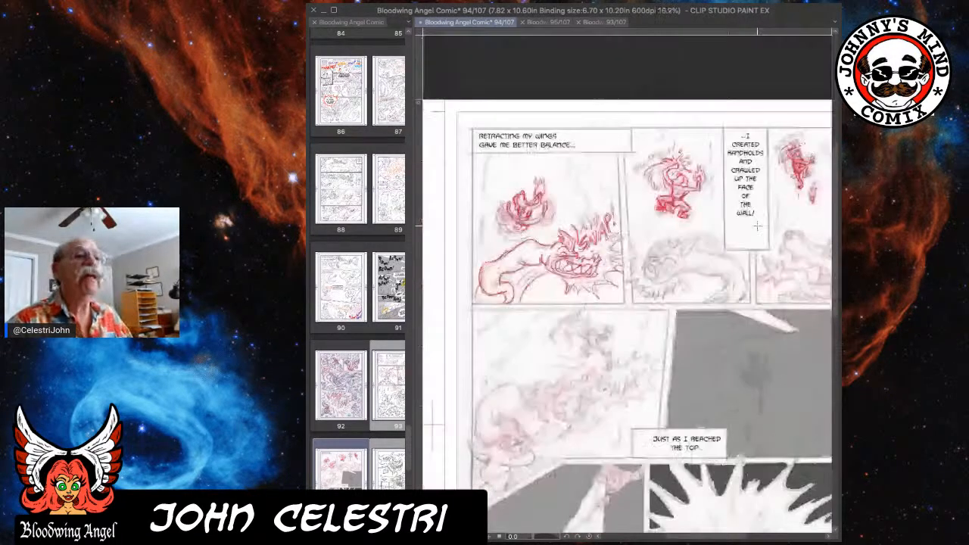
{"action": "scroll", "coordinate": [757, 226], "scroll_direction": "down", "scroll_amount": 1}
{"action": "scroll", "coordinate": [757, 226], "scroll_direction": "up", "scroll_amount": 3}
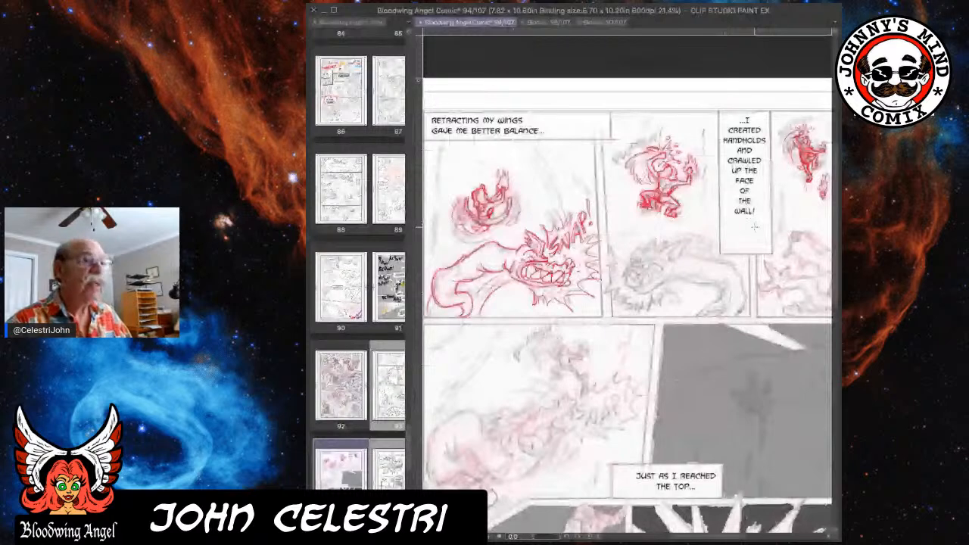
{"action": "scroll", "coordinate": [757, 226], "scroll_direction": "down", "scroll_amount": 4}
{"action": "left_click_drag", "start_coordinate": [752, 227], "coordinate": [681, 143]}
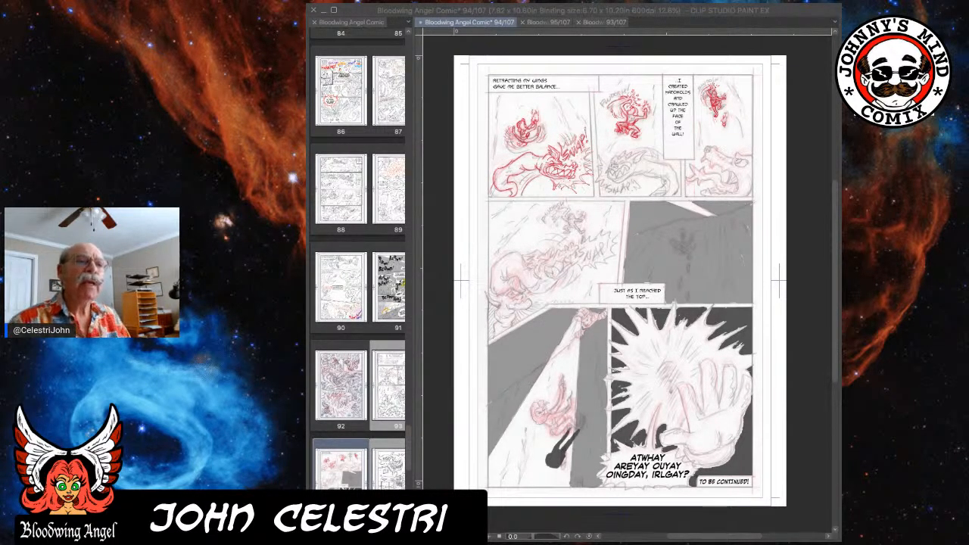
Review the remaining rough panels and the full page layout, both with the lettering shown and with it hidden.
{"action": "left_click", "coordinate": [748, 195]}
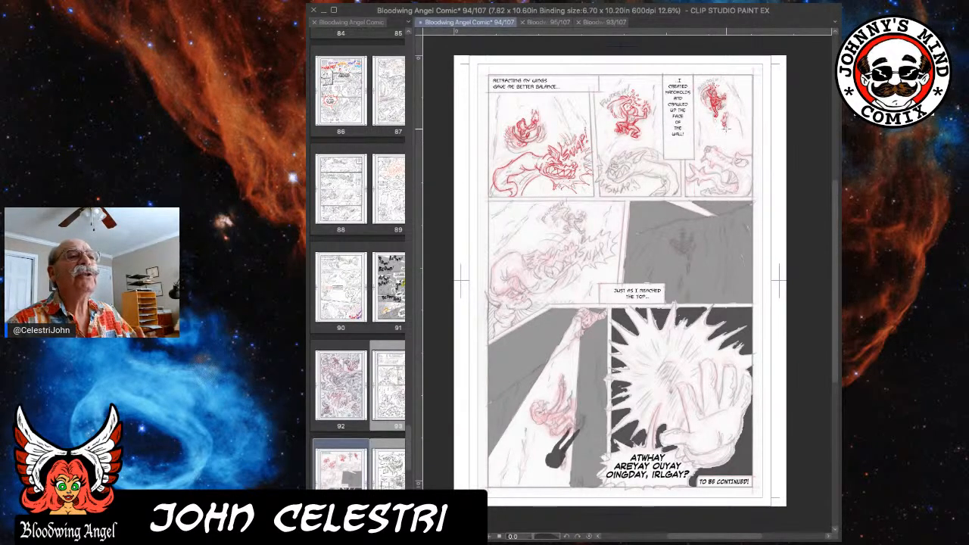
{"action": "scroll", "coordinate": [686, 144], "scroll_direction": "up", "scroll_amount": 4}
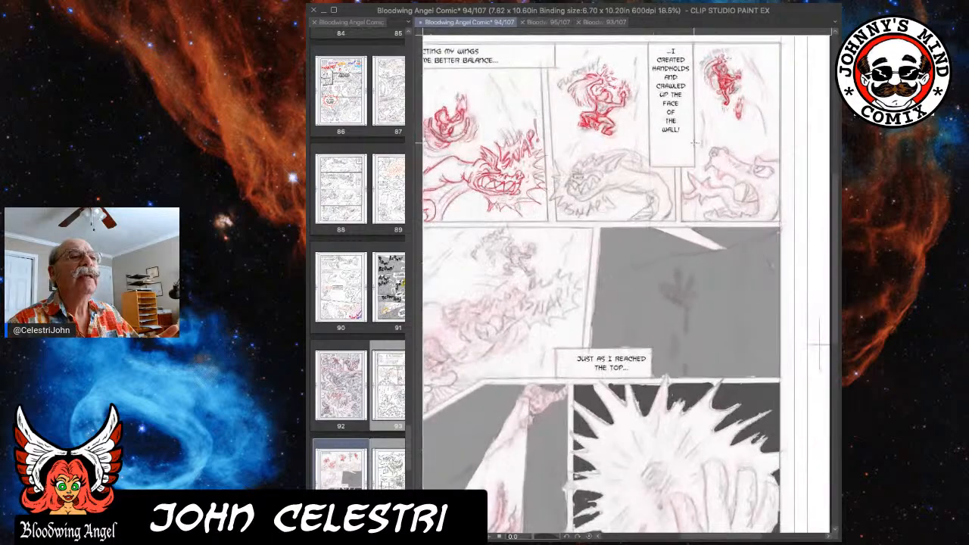
{"action": "mouse_move", "coordinate": [659, 149]}
{"action": "left_mouse_down"}
{"action": "mouse_move", "coordinate": [770, 148]}
{"action": "mouse_move", "coordinate": [653, 158]}
{"action": "left_mouse_up"}
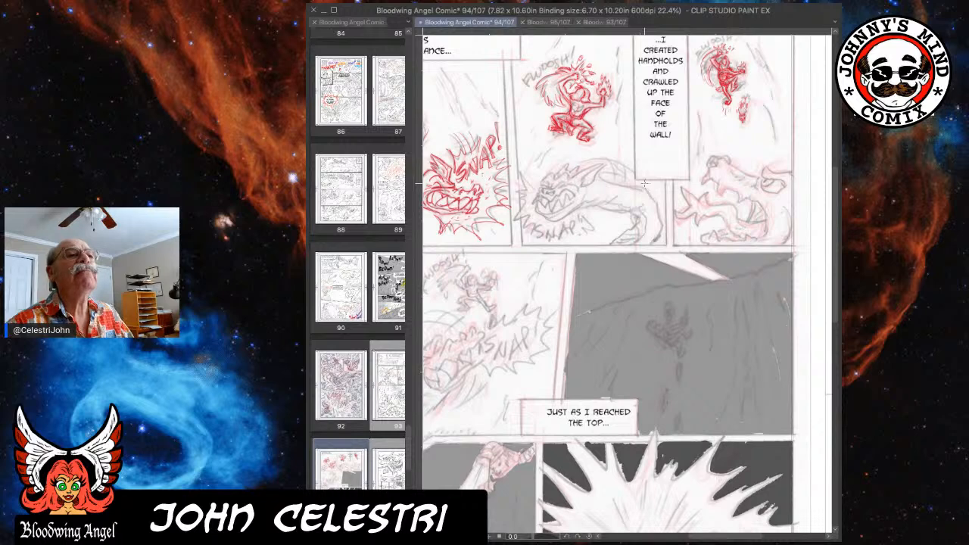
{"action": "scroll", "coordinate": [643, 182], "scroll_direction": "down", "scroll_amount": 3}
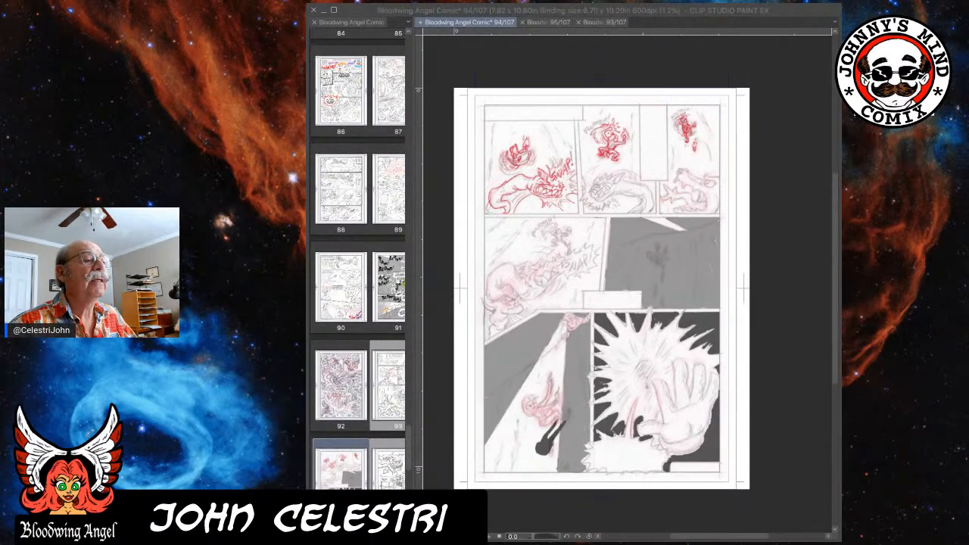
{"action": "left_click", "coordinate": [793, 261]}
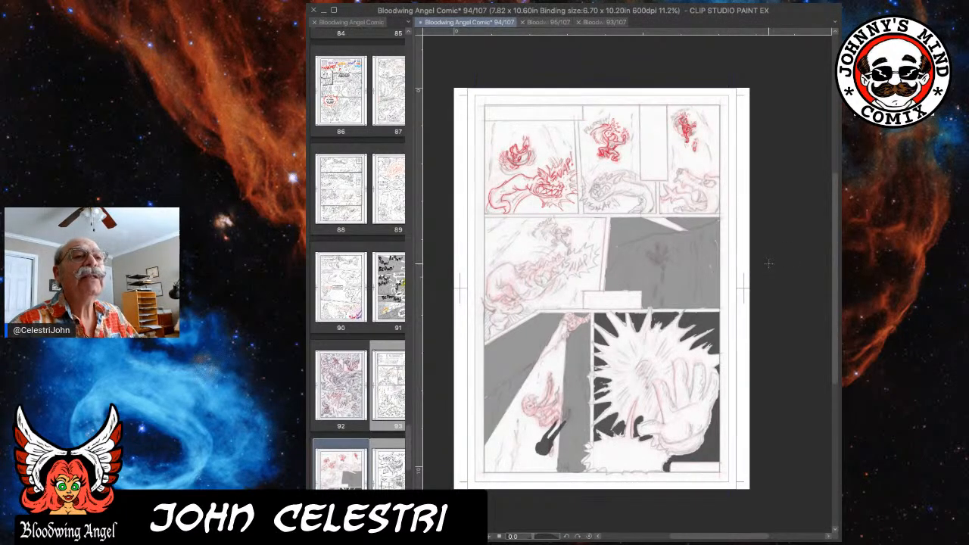